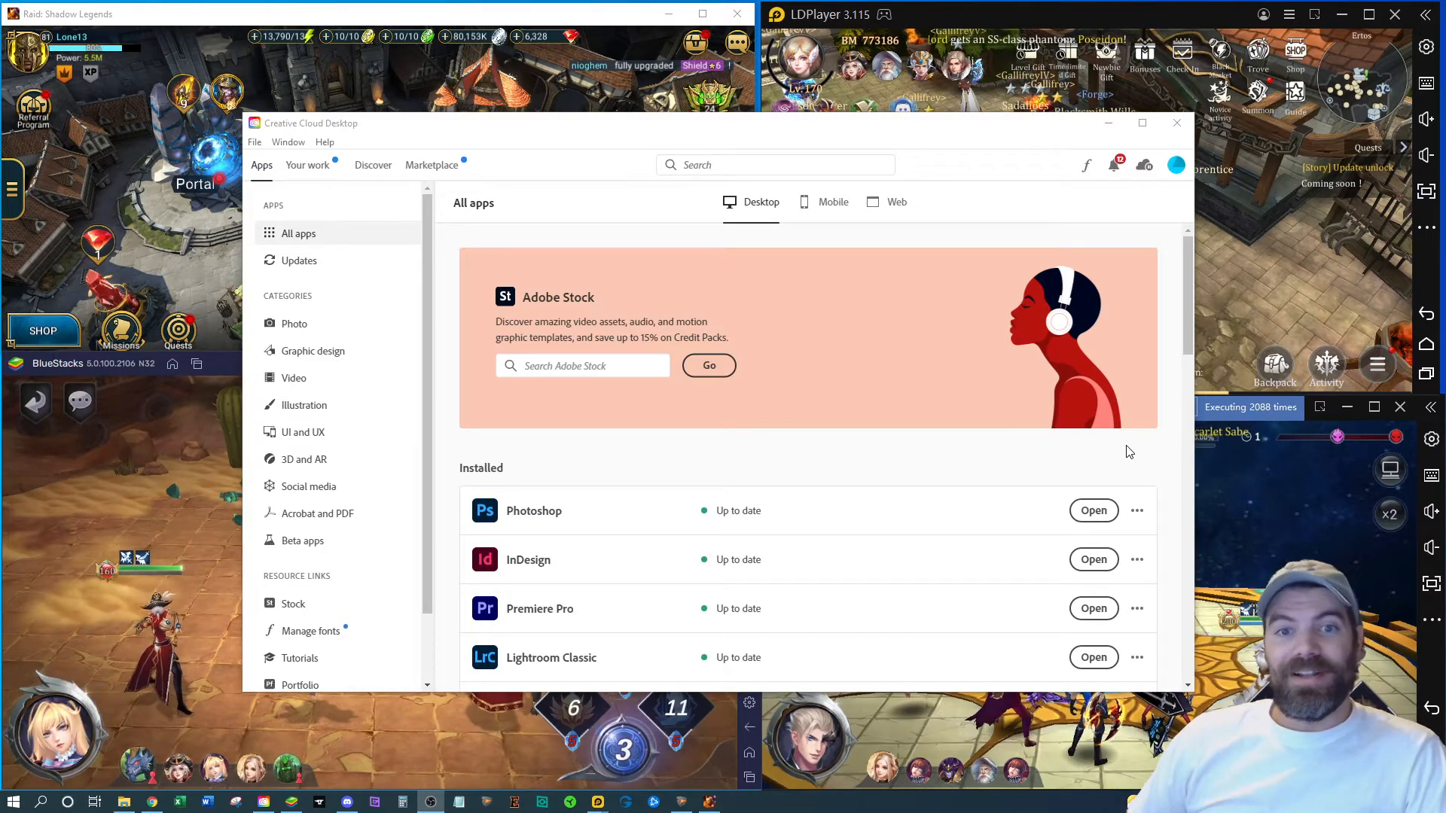
Step: Launch Premiere Pro from the installed apps in Creative Cloud Desktop
left_click(545, 614)
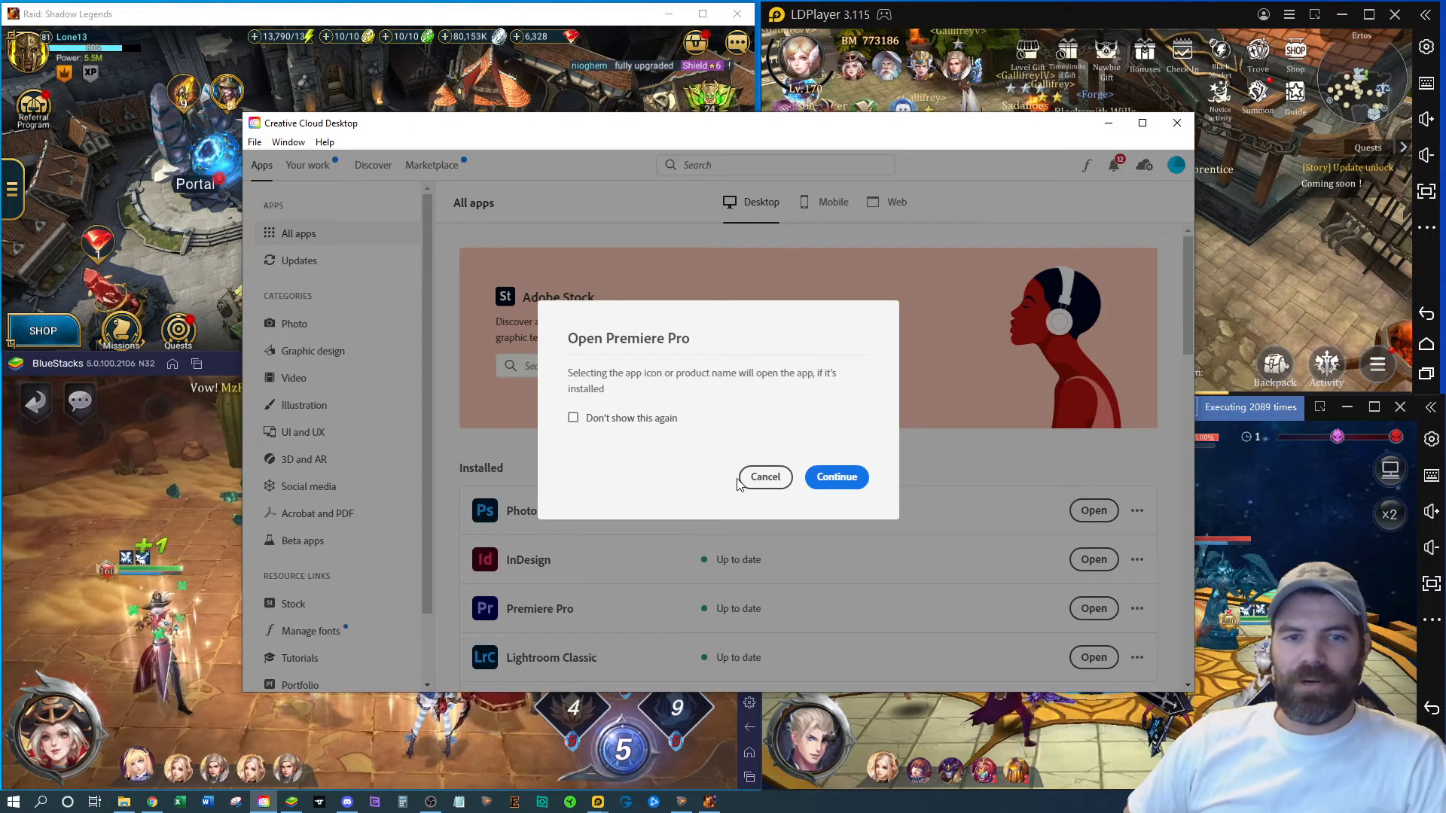
left_click(765, 477)
left_click(1092, 610)
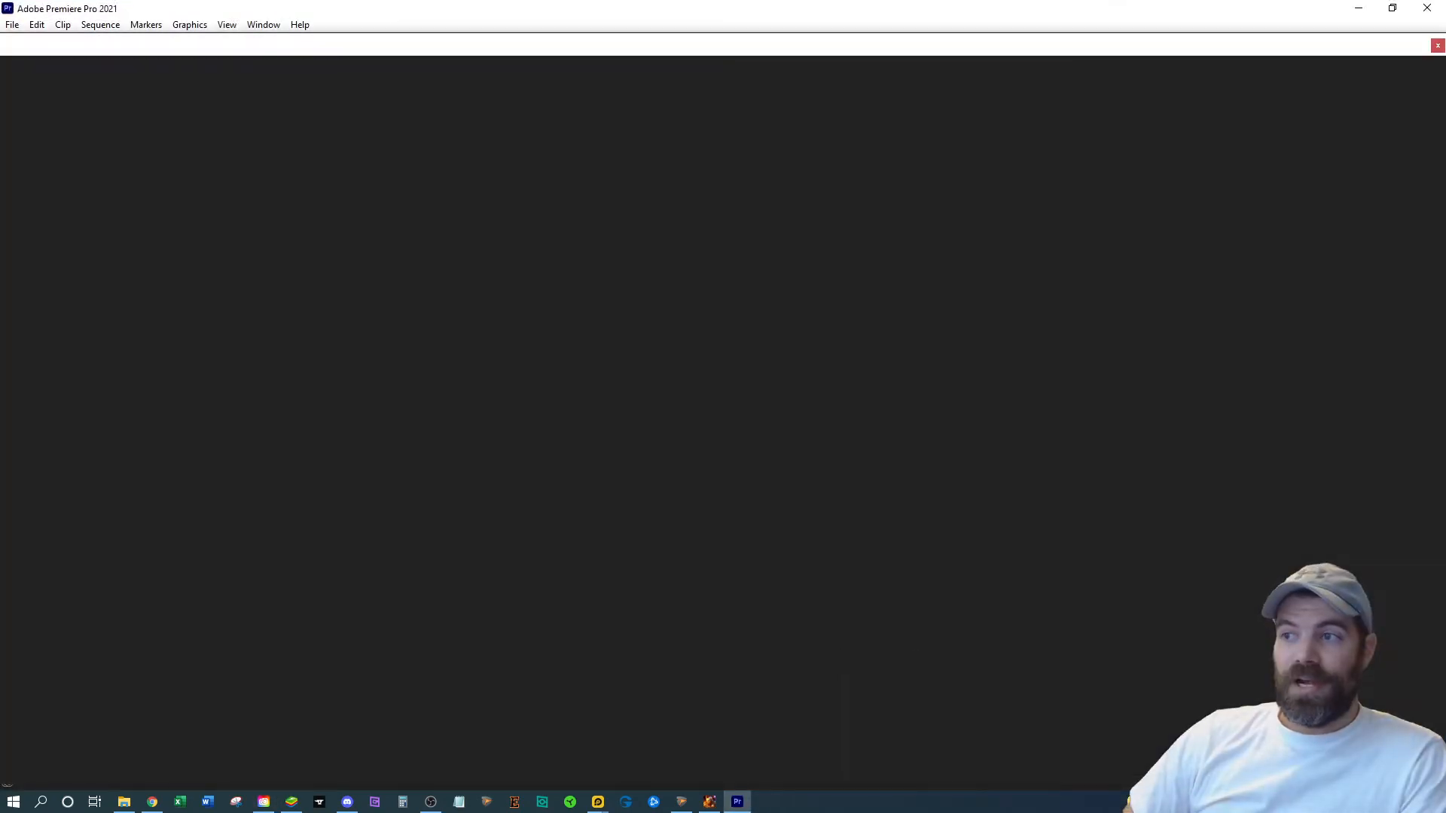
Step: Bring up OBS, switch its active scene to Twitch chat, and move the OBS window out of the way
left_click_drag(1445, 225, 527, 1)
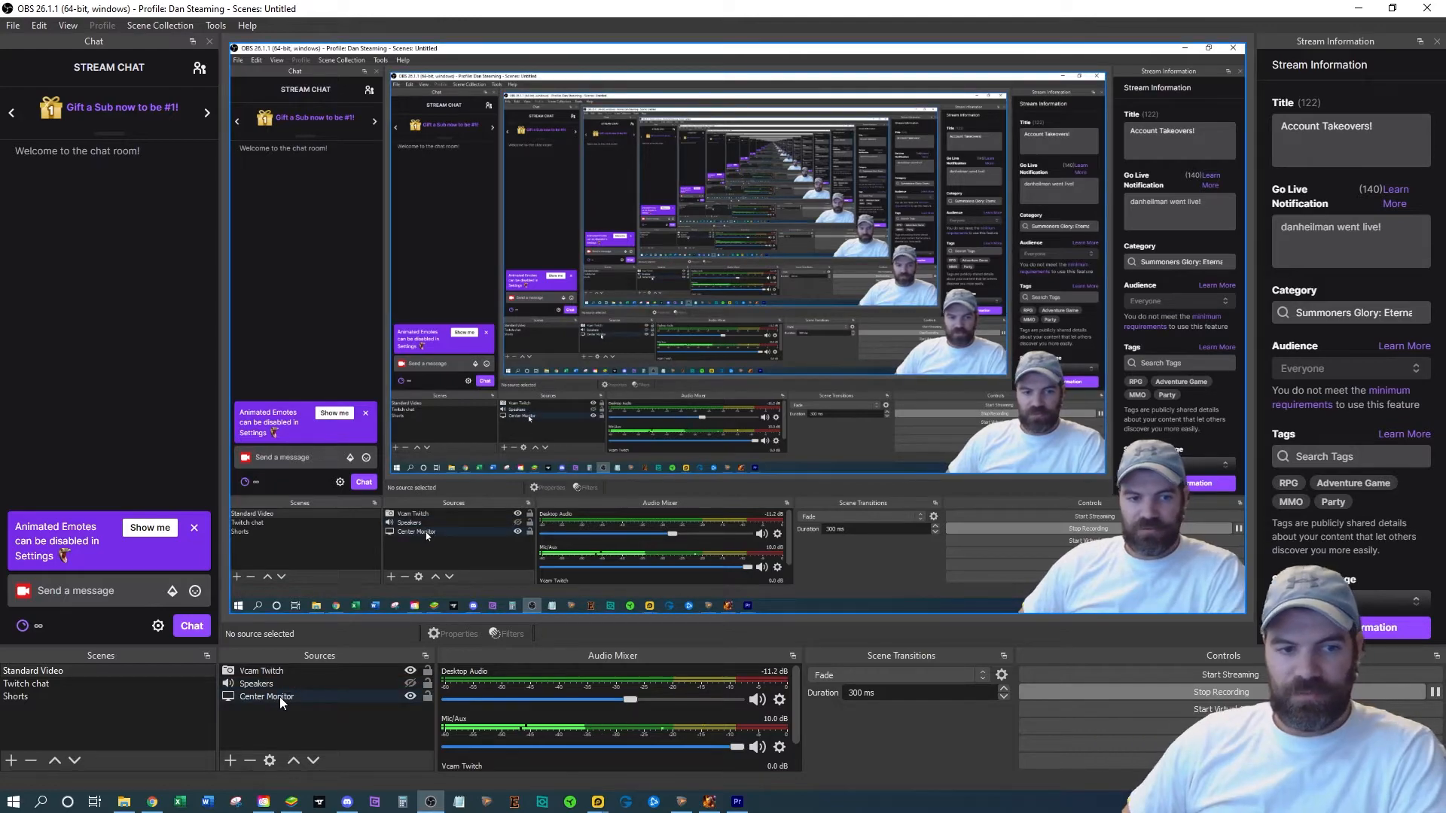
left_click(39, 684)
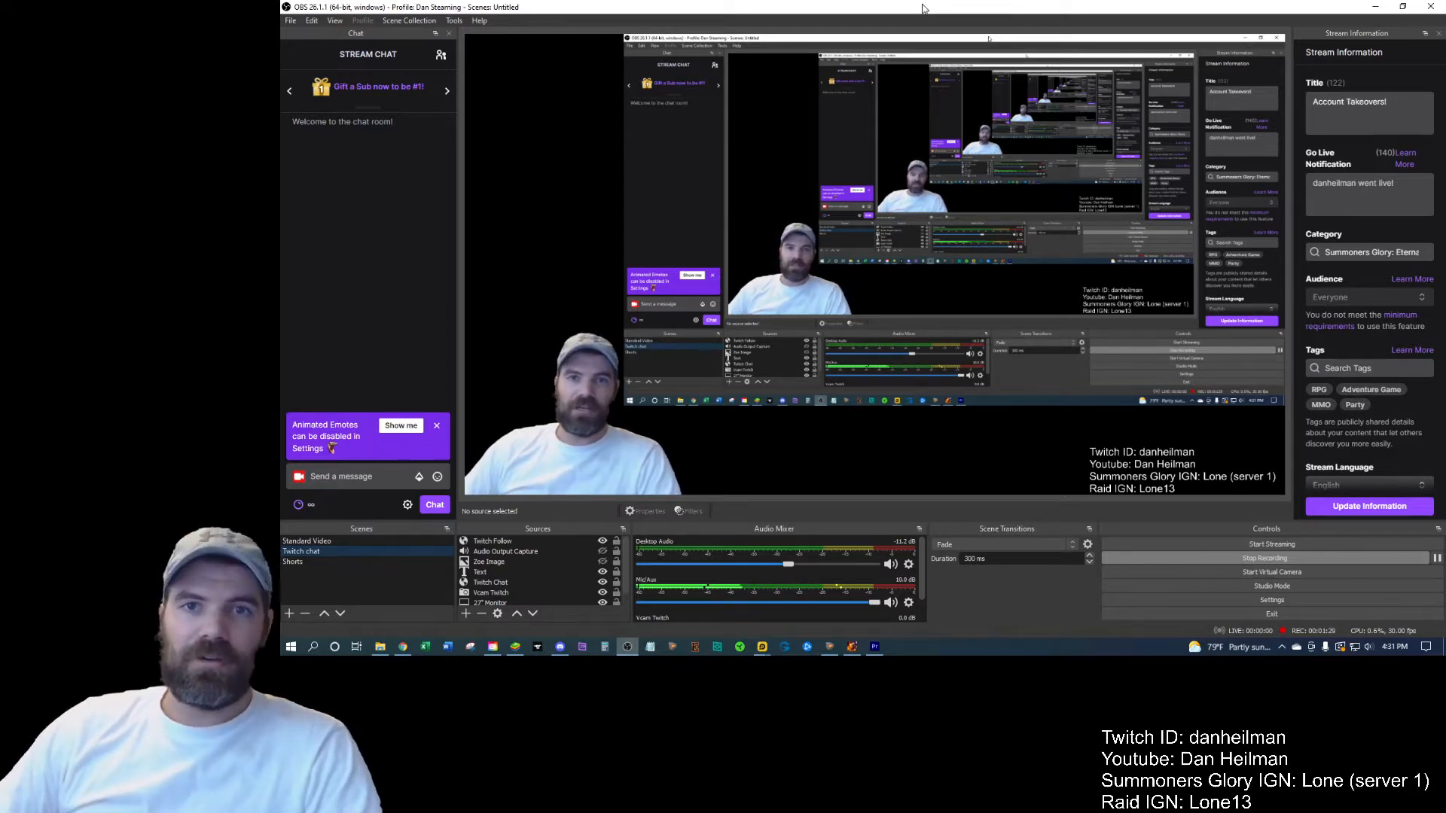
left_click_drag(923, 7, 281, 45)
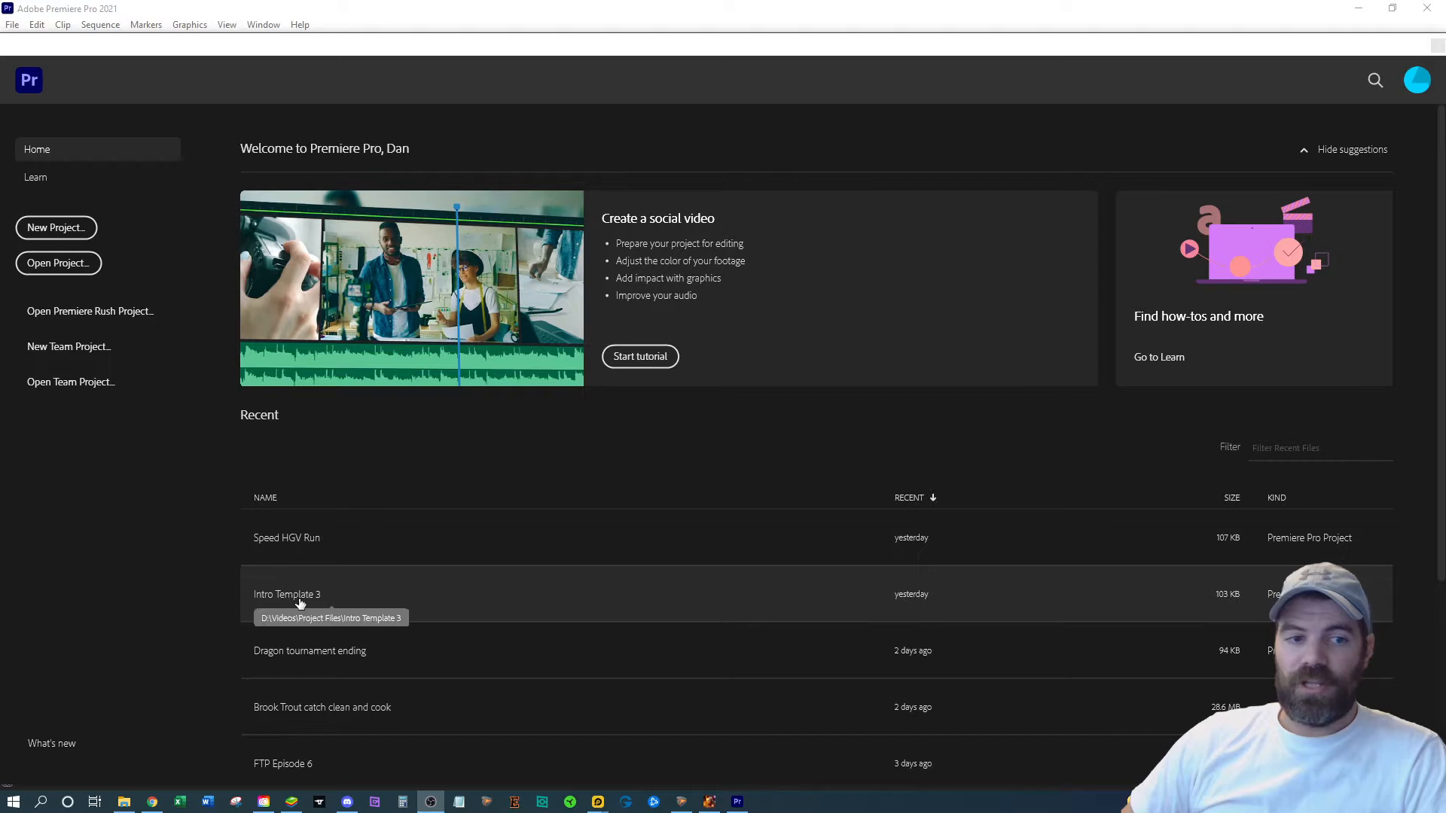
Step: Open the recent project Intro Template 3 in Premiere Pro and dismiss the missing-media linking dialog
left_click(300, 596)
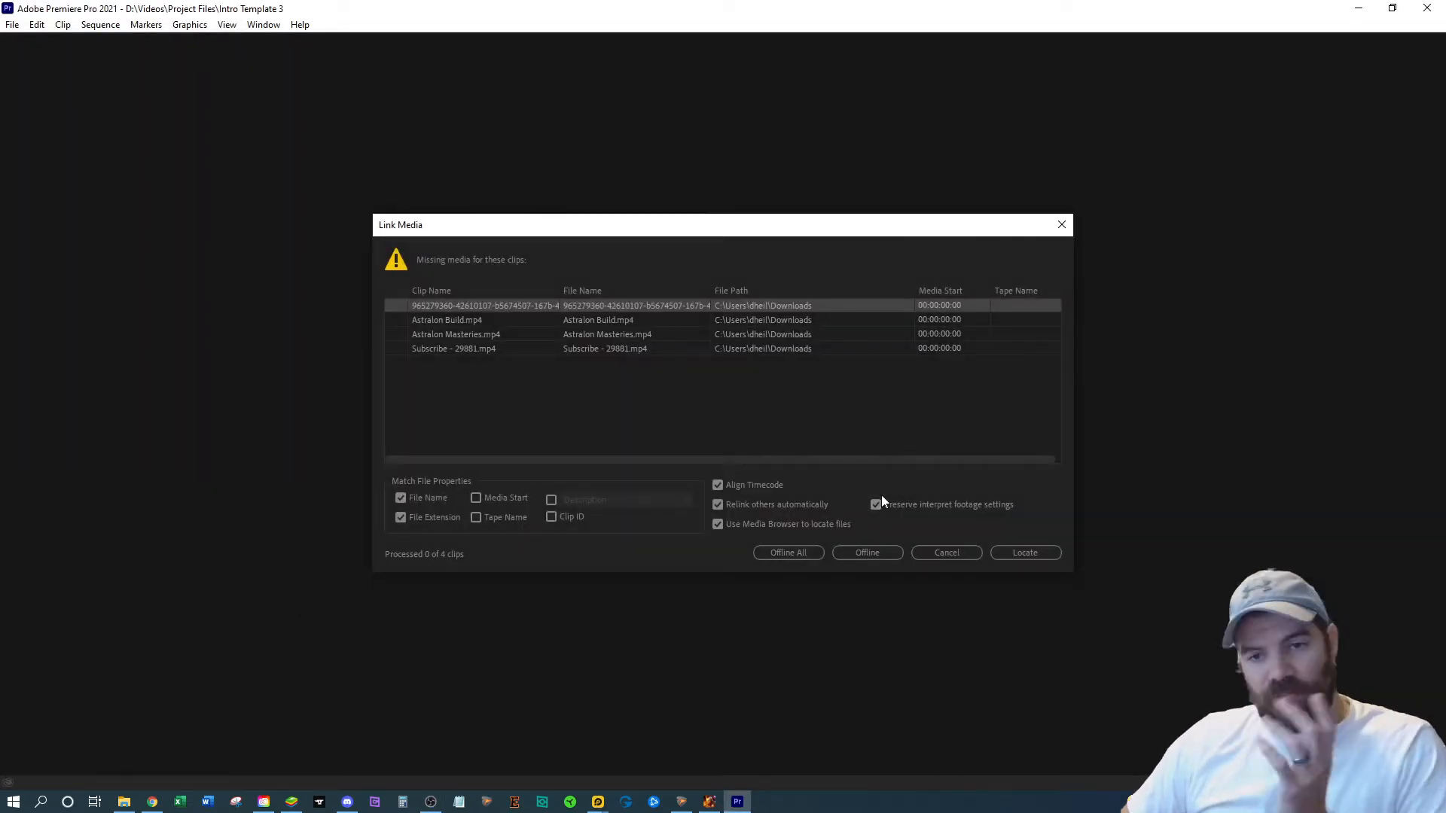
left_click(943, 553)
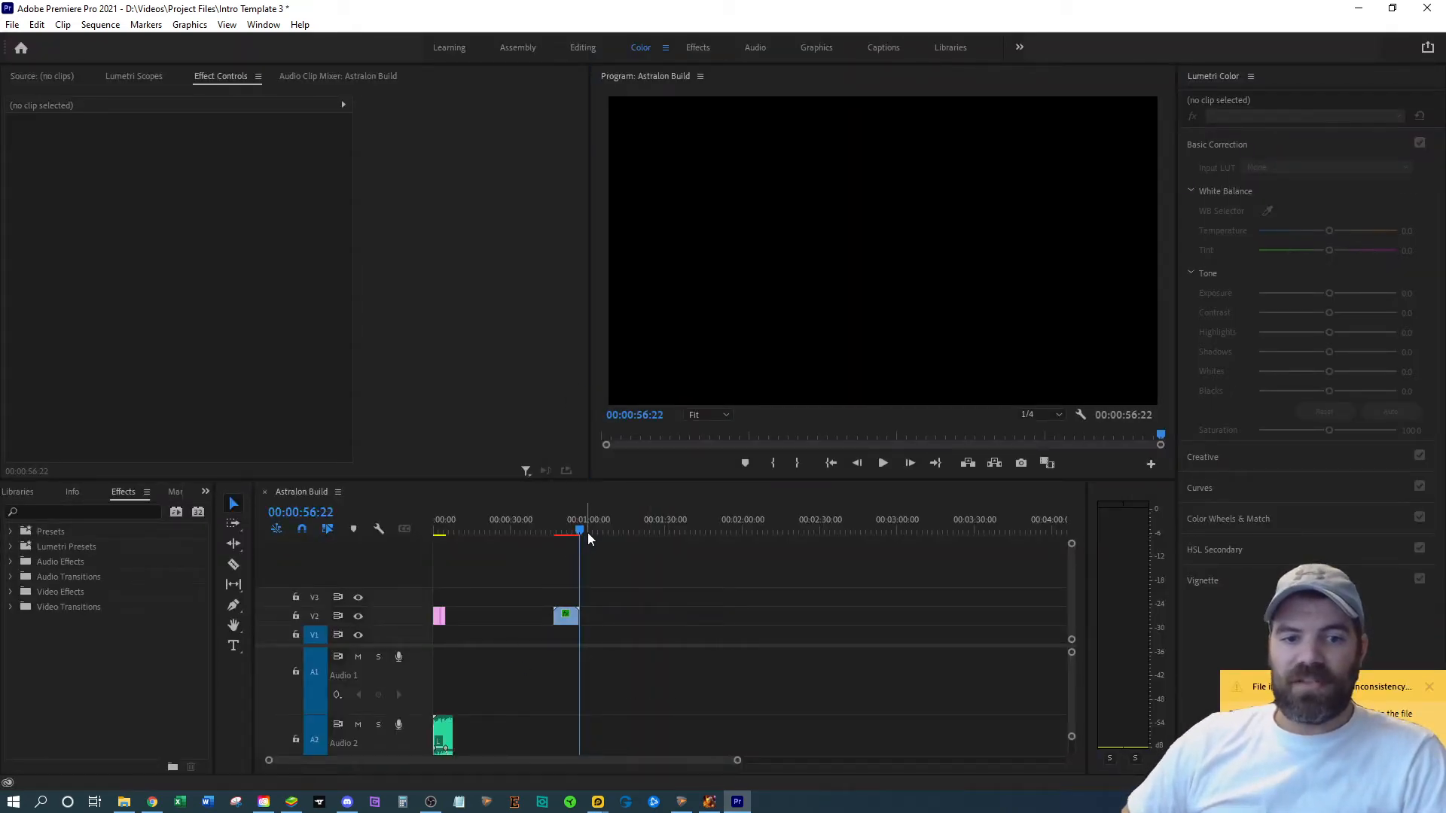
Step: Render and play the intro from the start of the sequence, stopping at 00:00:03:00 on the title
left_click_drag(587, 532, 404, 551)
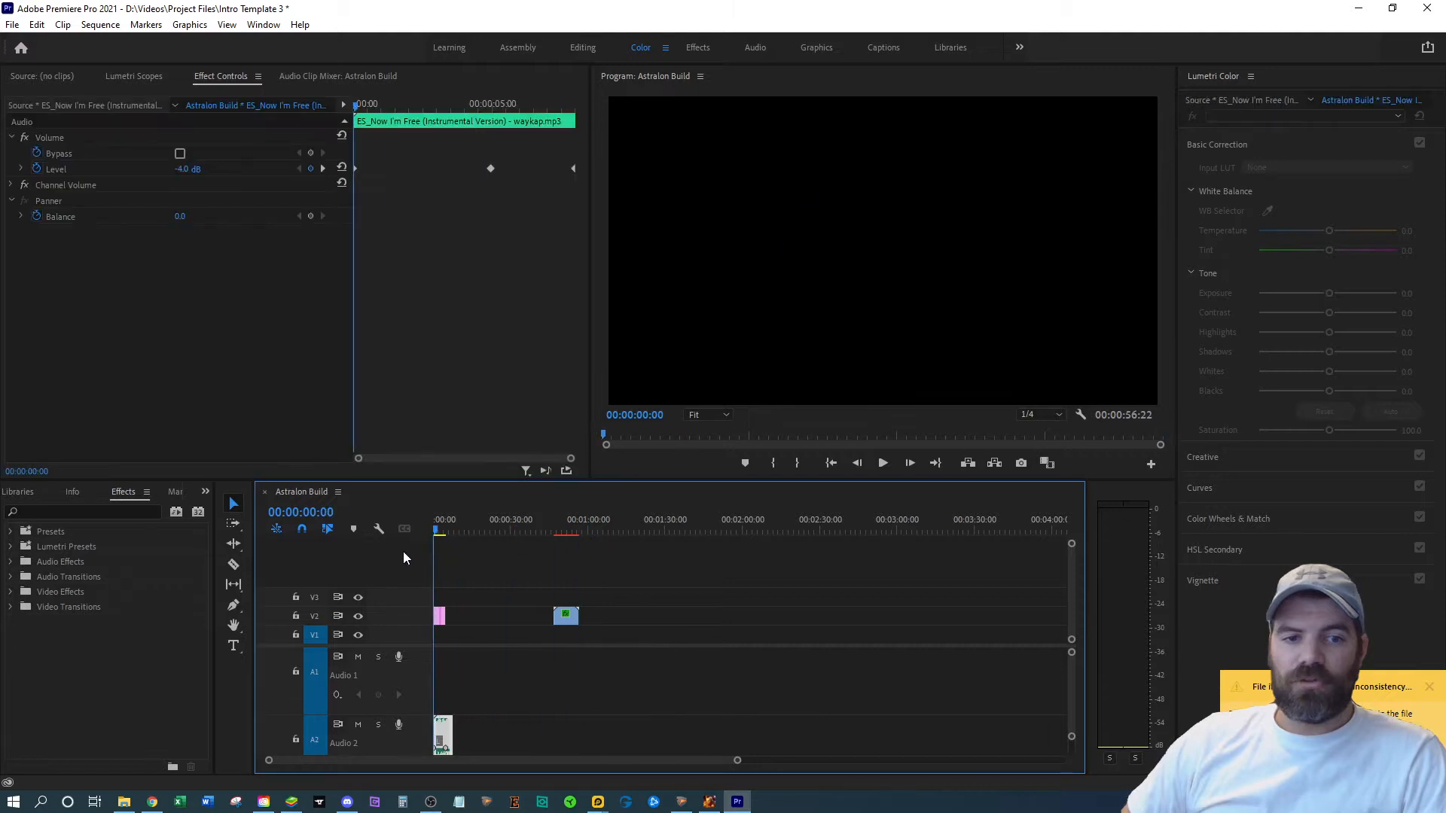
left_click(558, 676)
key("Return")
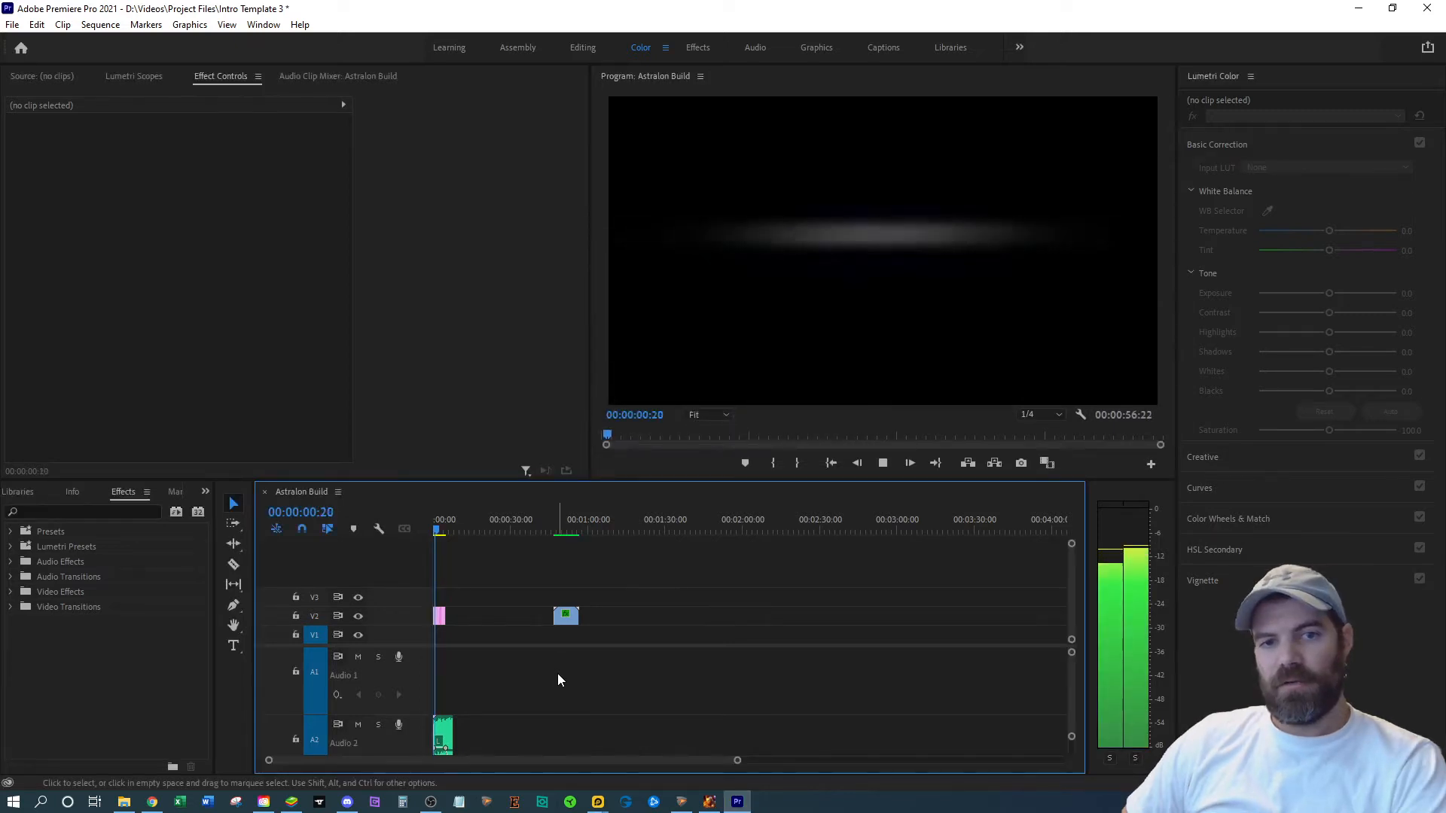
left_click(881, 463)
Step: Replace the EKO EVENT line of the title graphic with "Top 10 Fixes"
key("t")
left_click(944, 235)
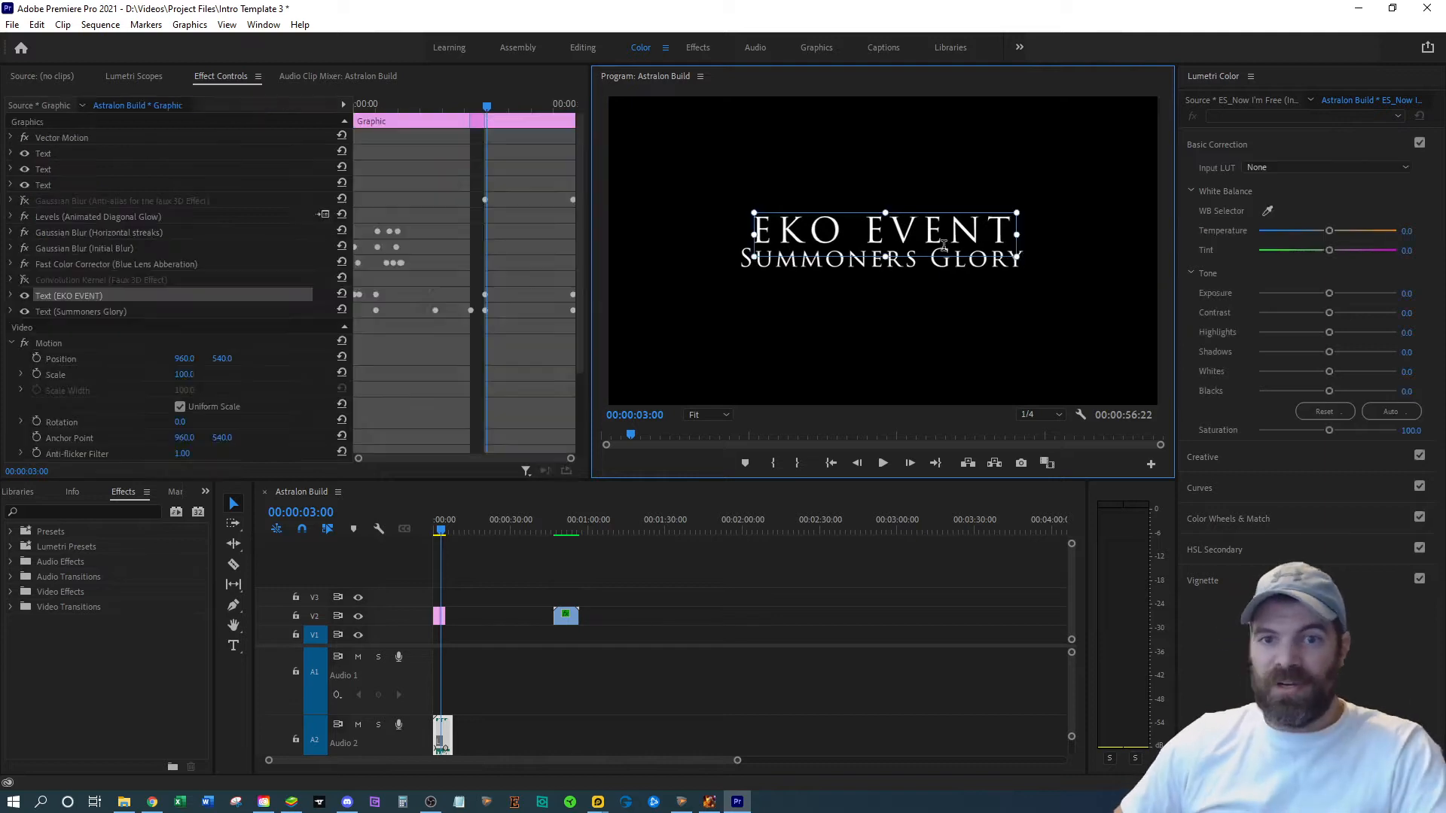
type("TOP 10")
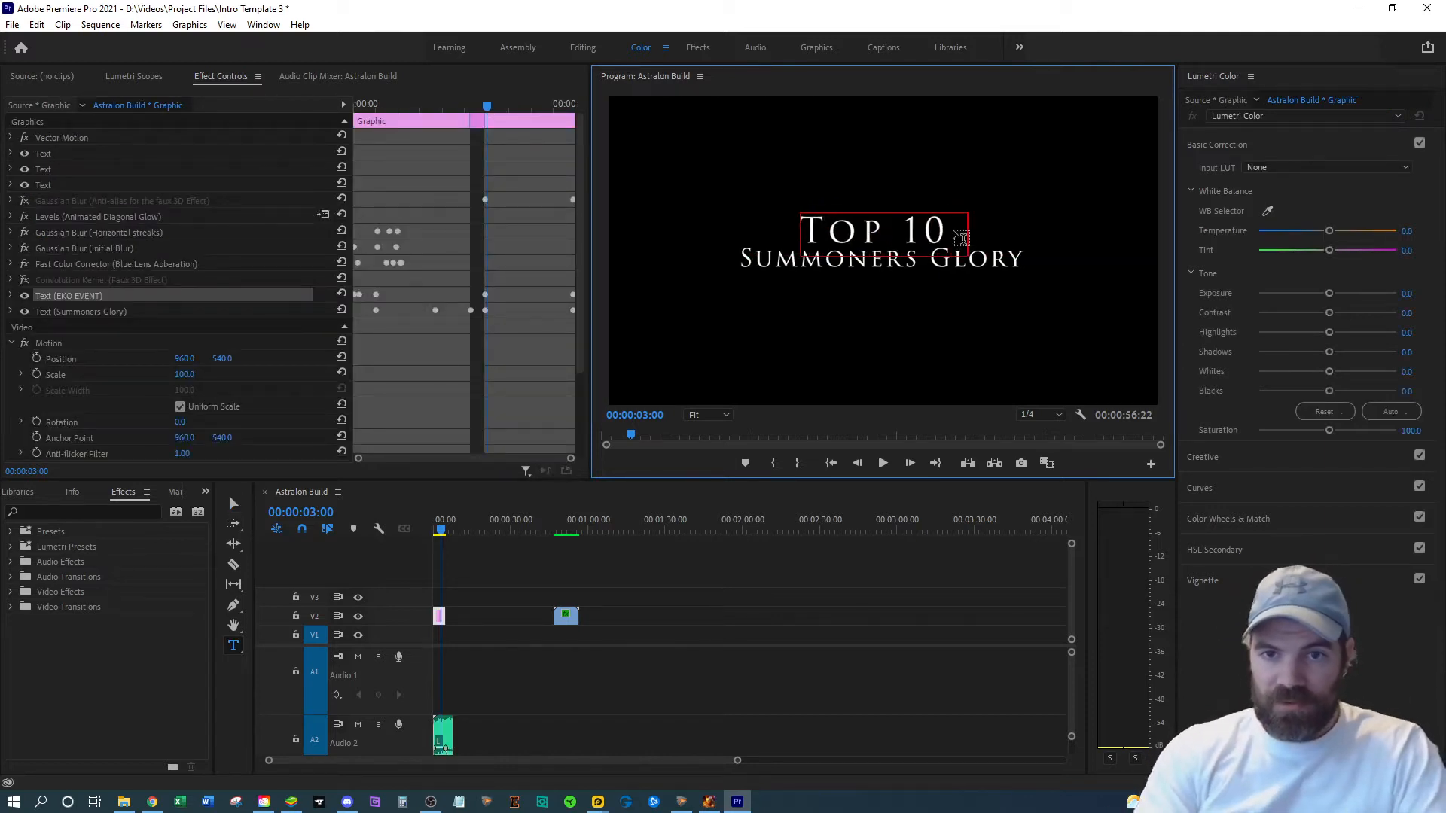
type(" FIXES")
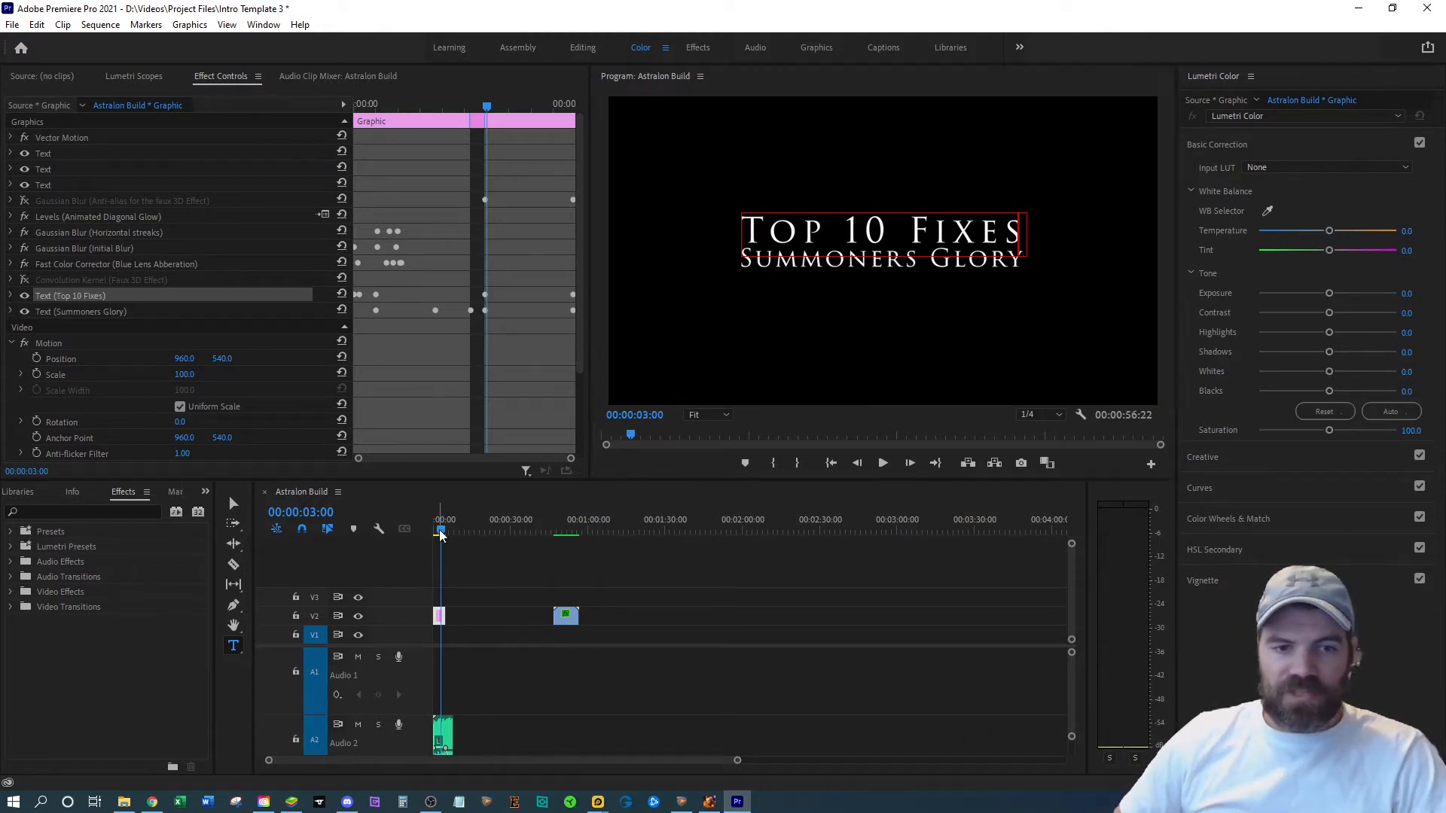
left_click(571, 529)
left_click_drag(571, 553, 421, 565)
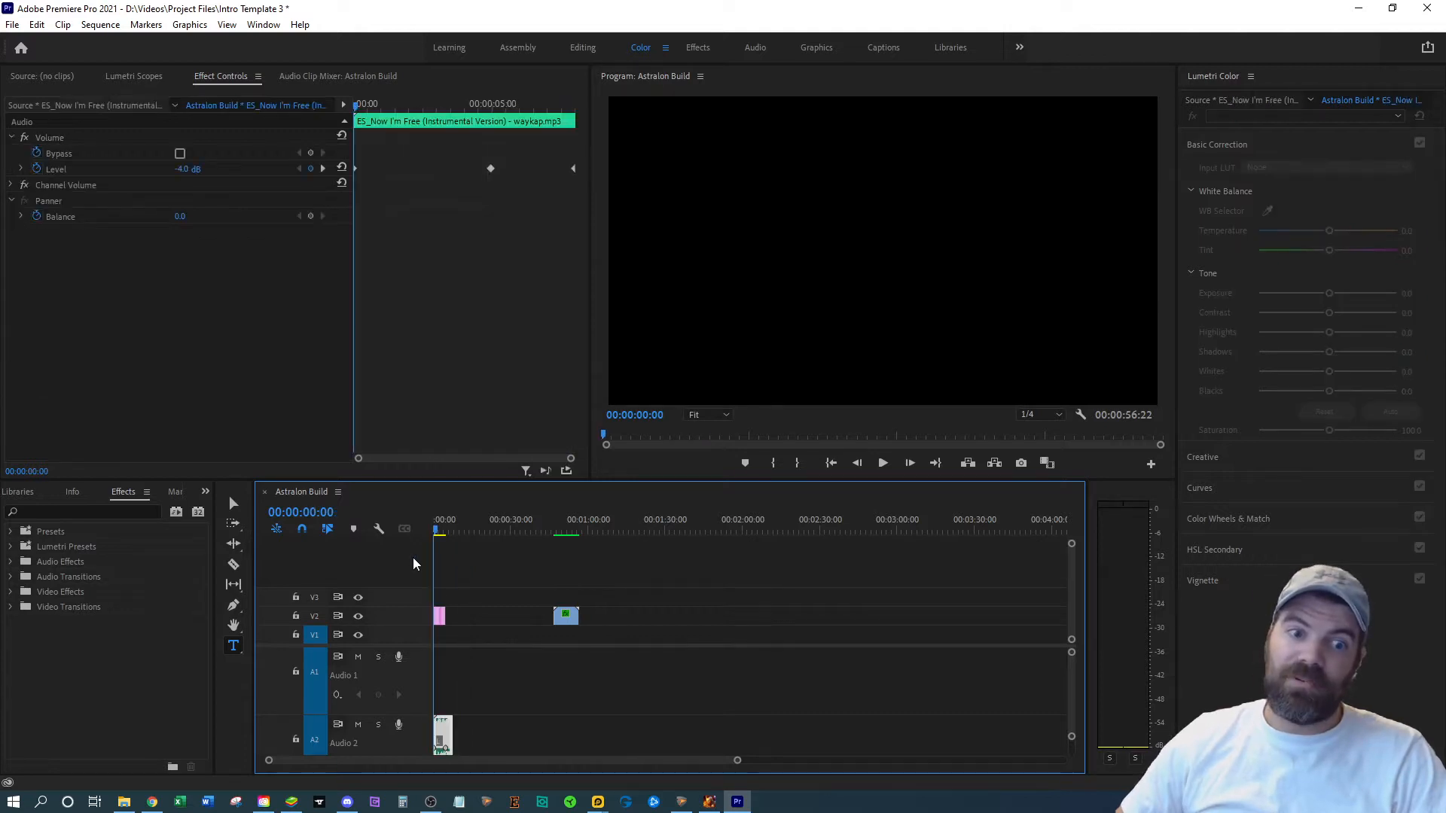
left_click(124, 807)
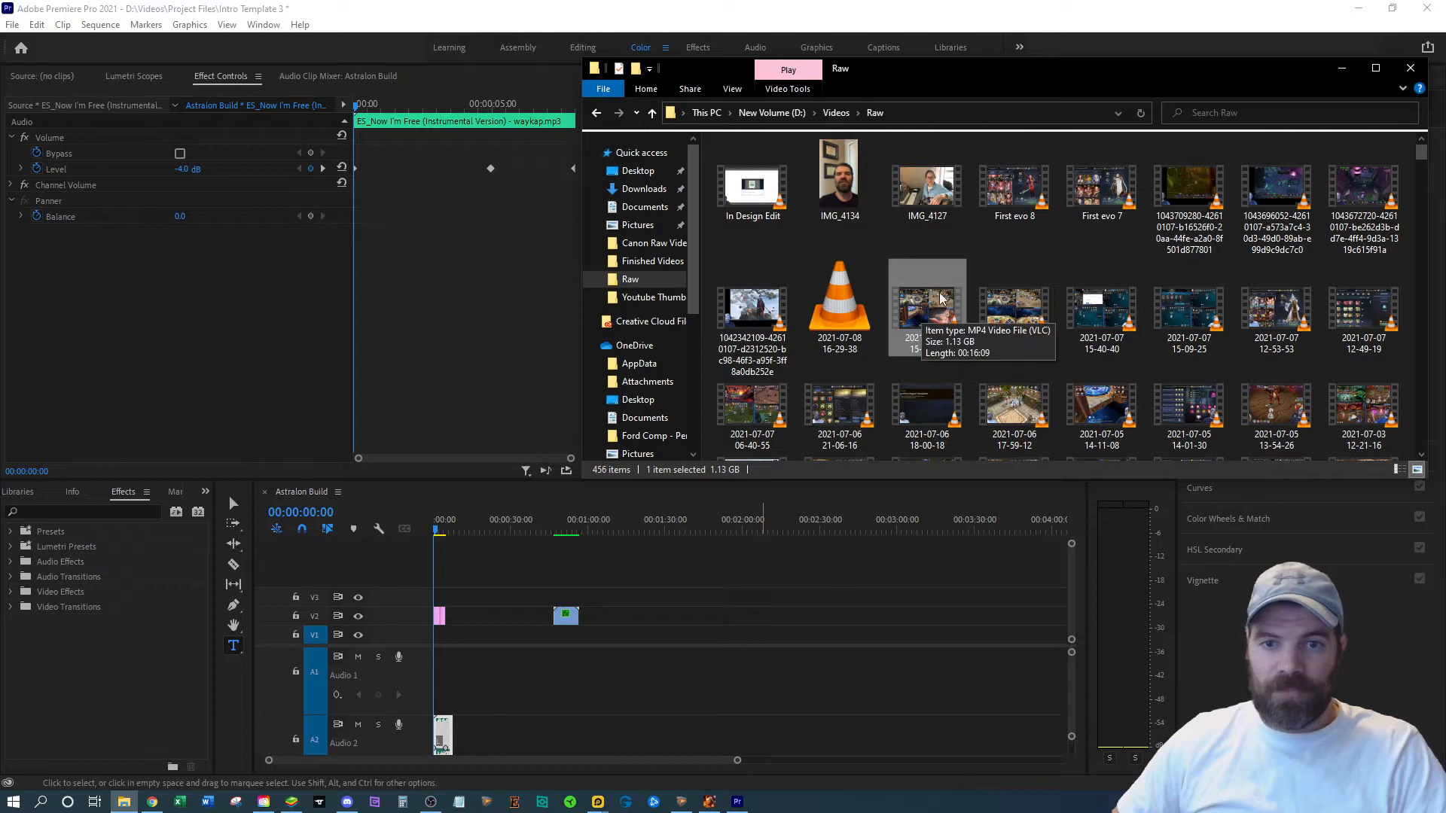
left_click_drag(928, 313, 450, 634)
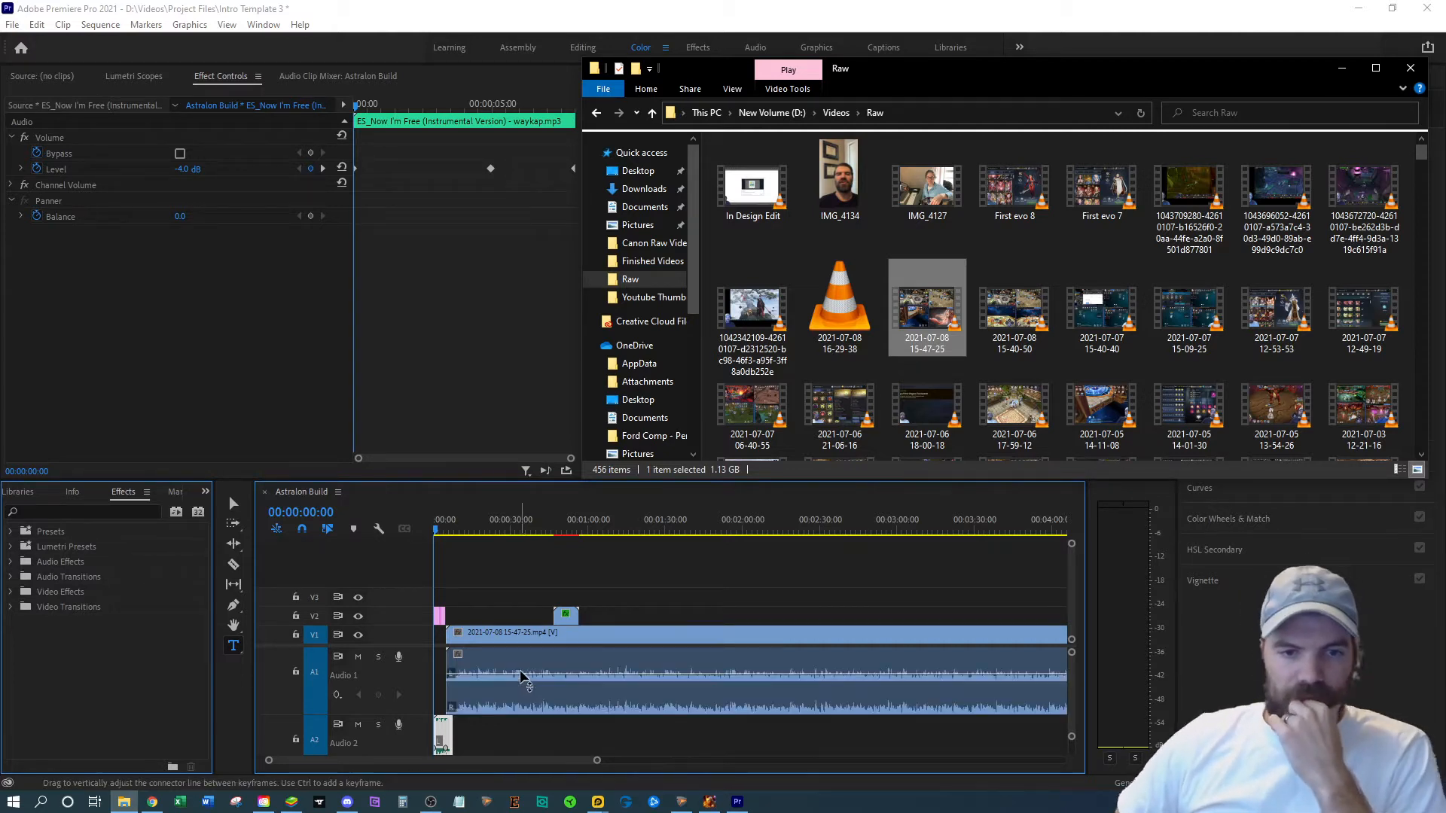
left_click(1339, 70)
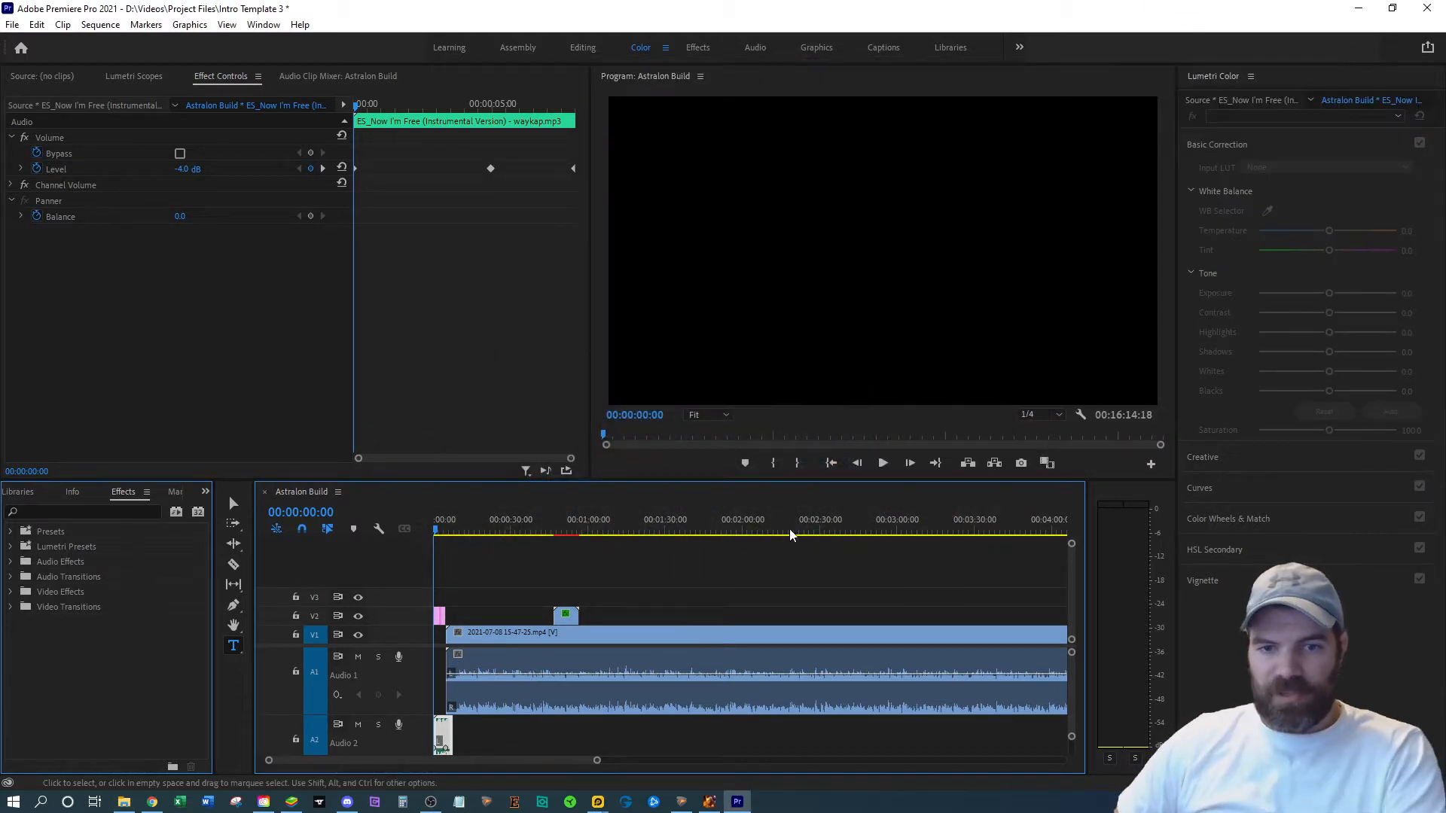
Step: Raise the recording's audio level to 11 dB while playing it back
left_click(883, 462)
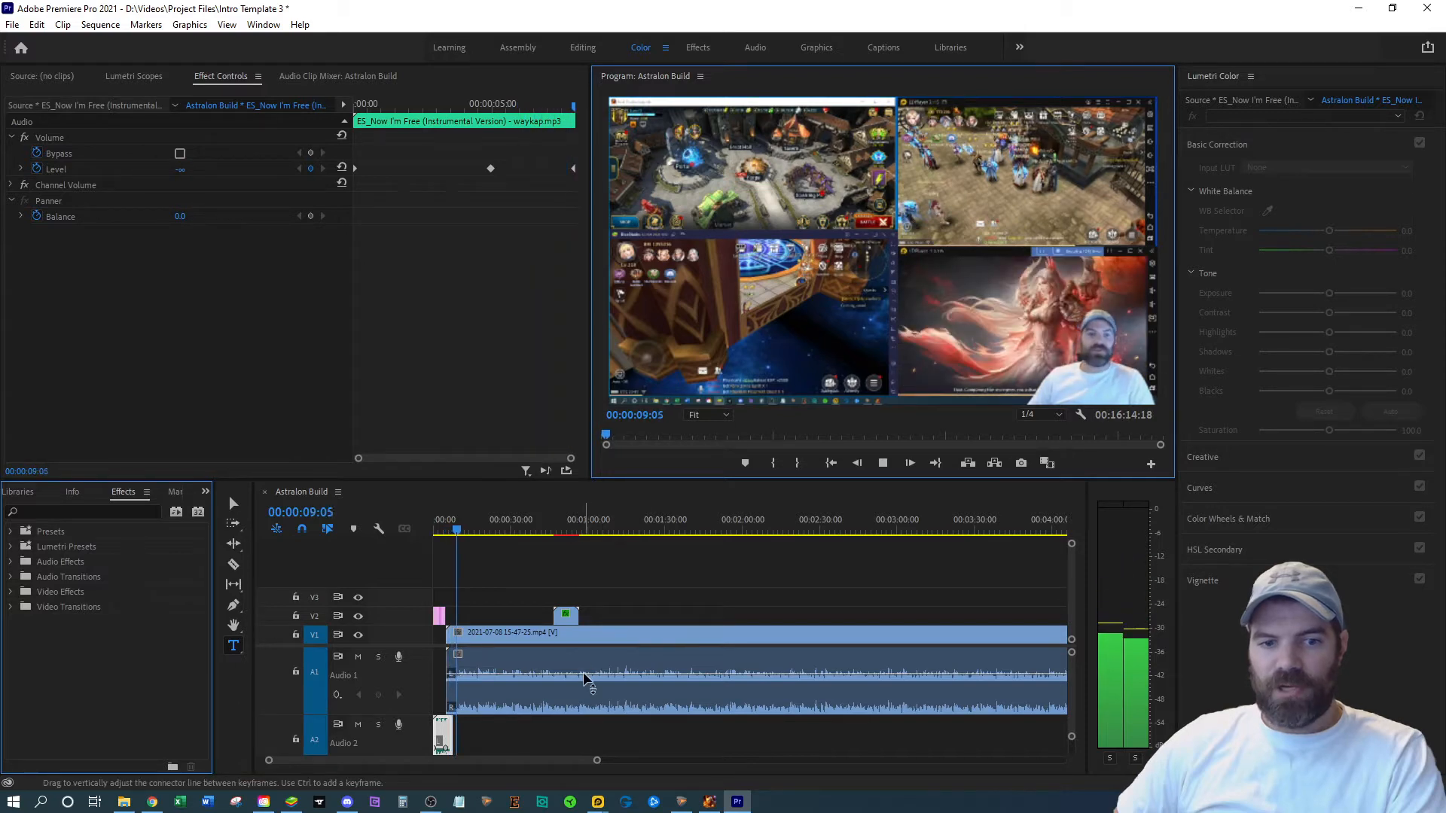
left_click_drag(586, 677, 591, 658)
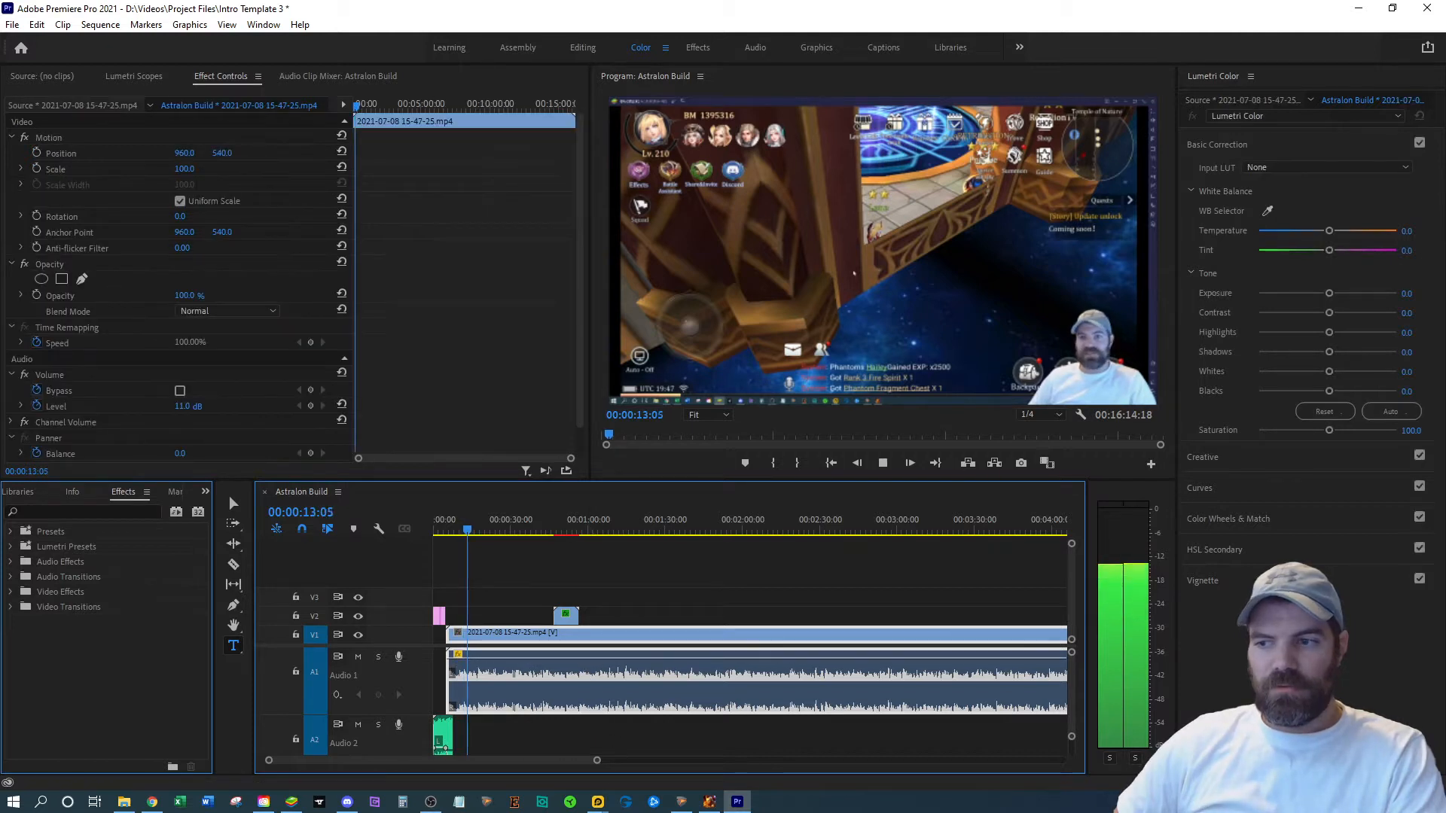
left_click(883, 463)
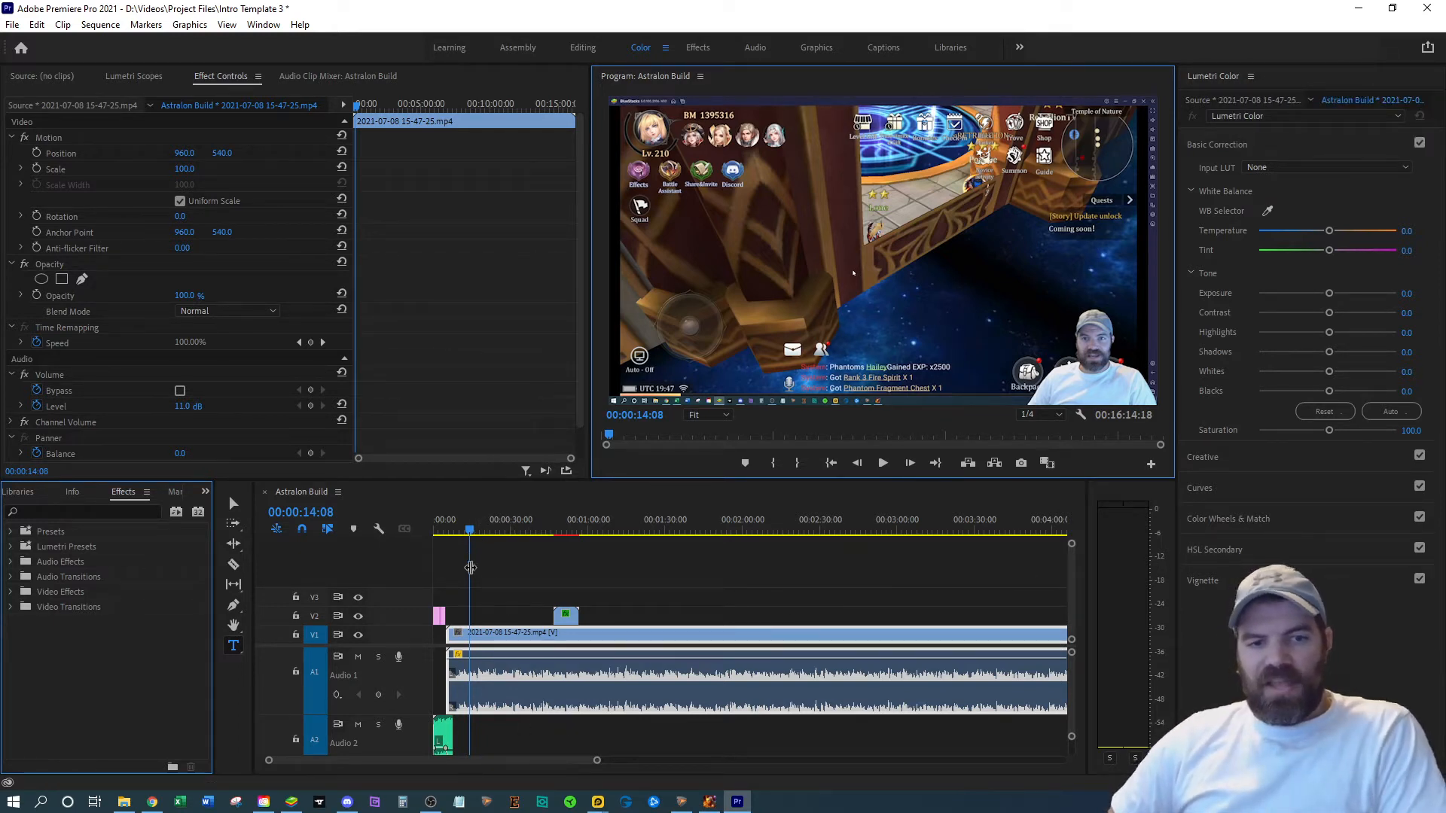
Step: Find the start of the unwanted section in the recording and split the clip there at 00:04:21:01
left_click_drag(471, 530, 815, 547)
left_click_drag(526, 762, 565, 768)
left_click_drag(524, 534, 791, 581)
left_click(883, 463)
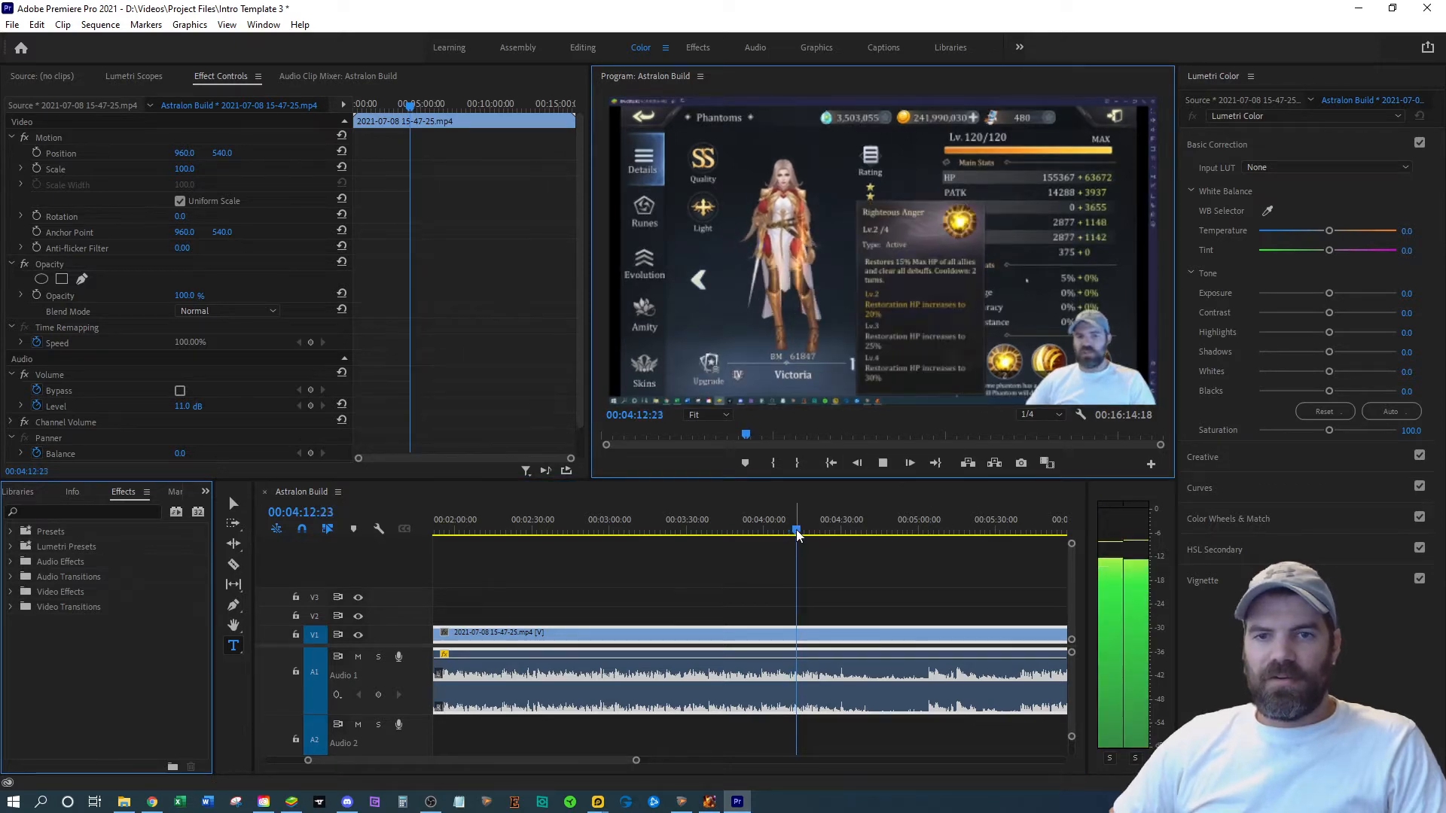
mouse_move(800, 535)
left_mouse_down()
mouse_move(830, 535)
mouse_move(812, 534)
left_mouse_up()
left_click(882, 463)
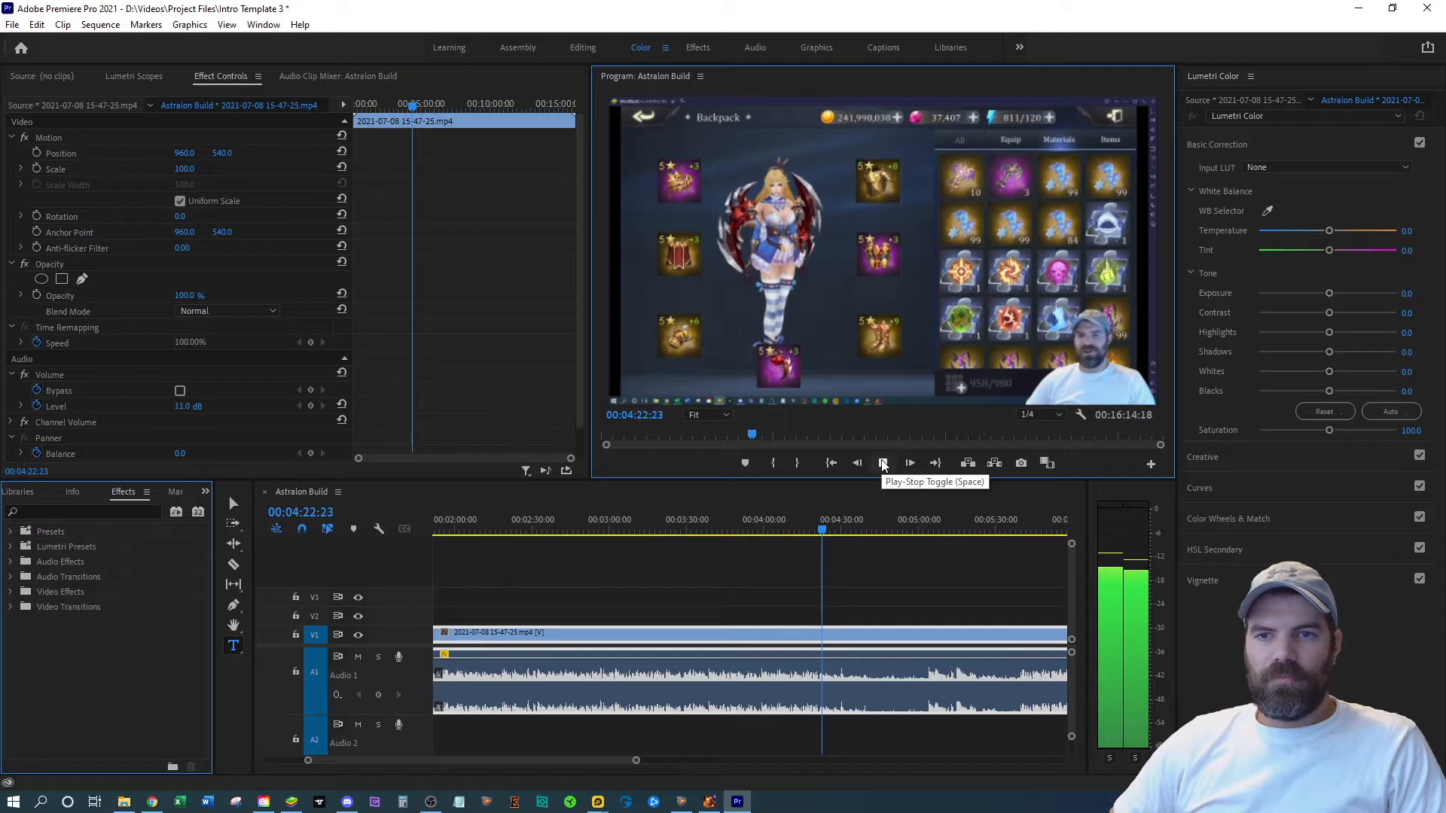
left_click(883, 463)
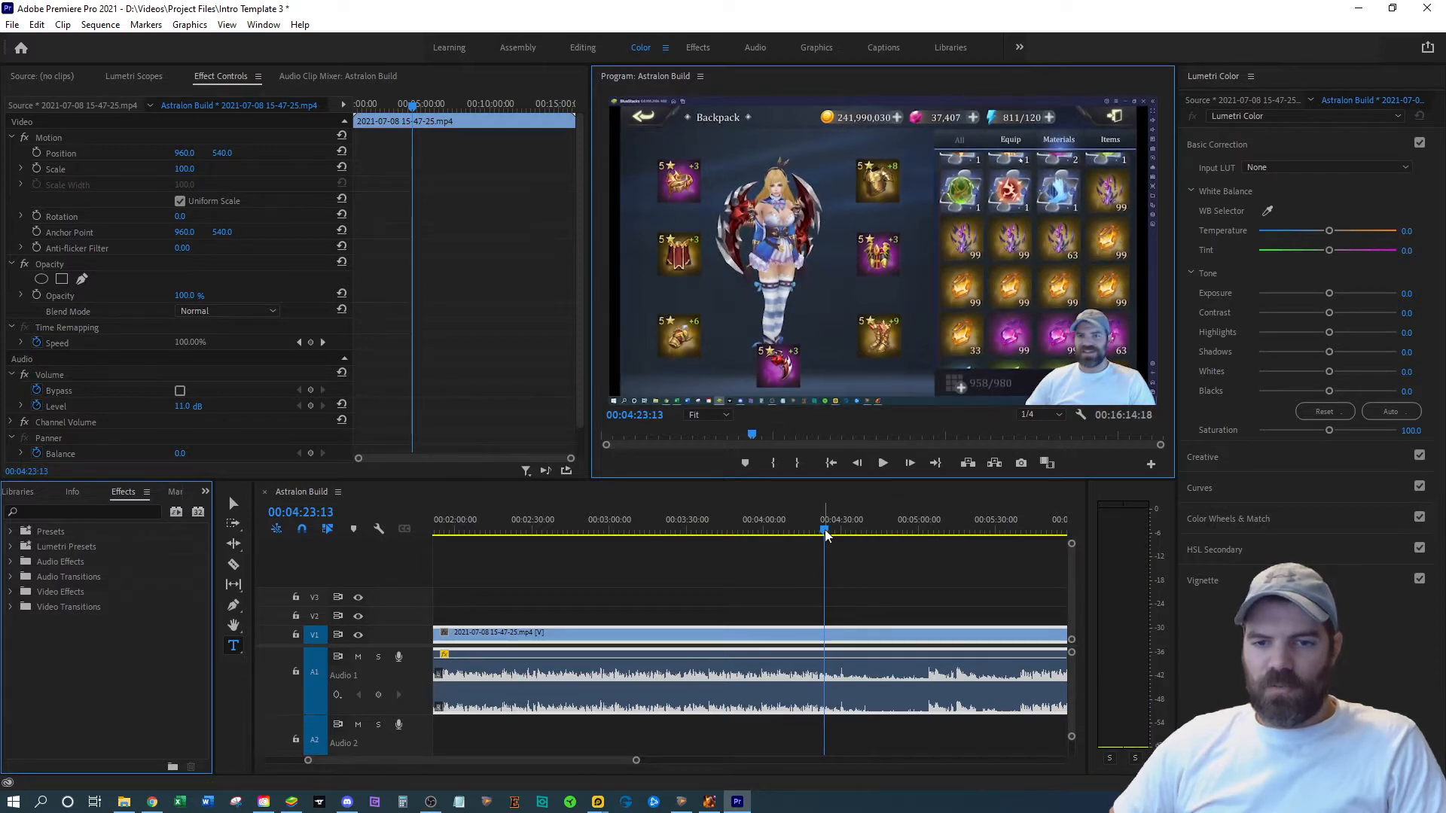
left_click_drag(826, 535, 819, 533)
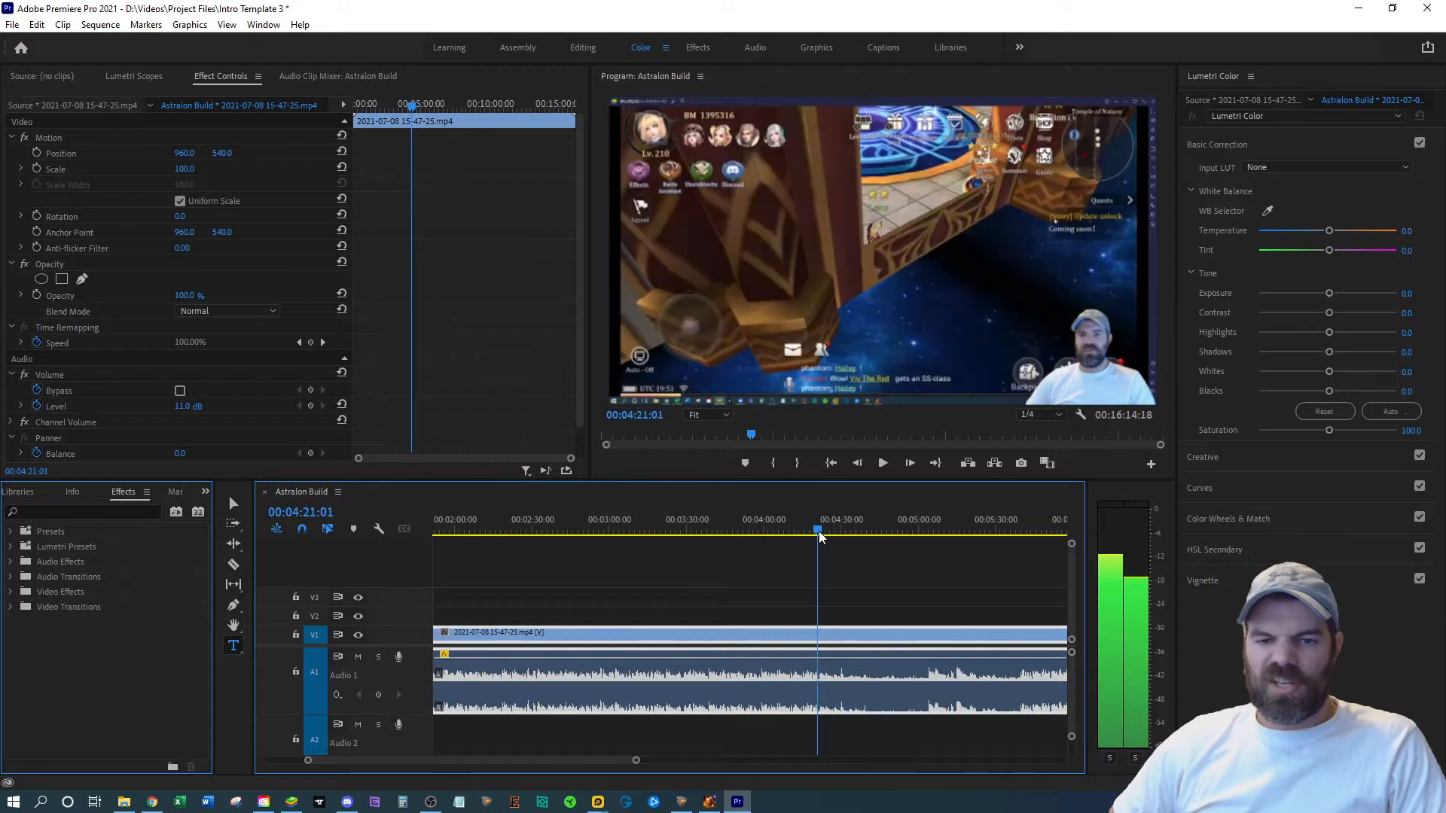
left_click(230, 569)
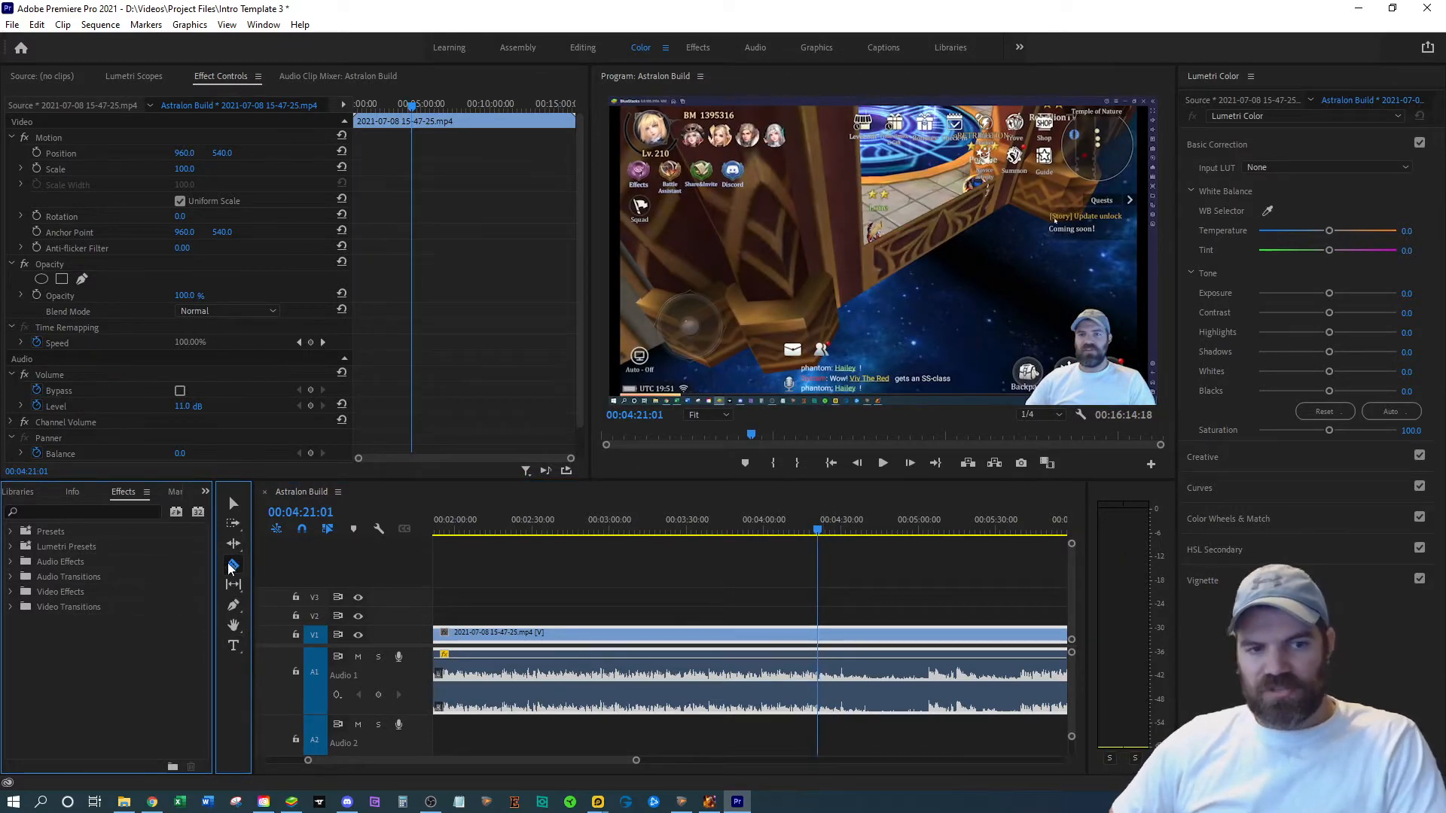
left_click(819, 666)
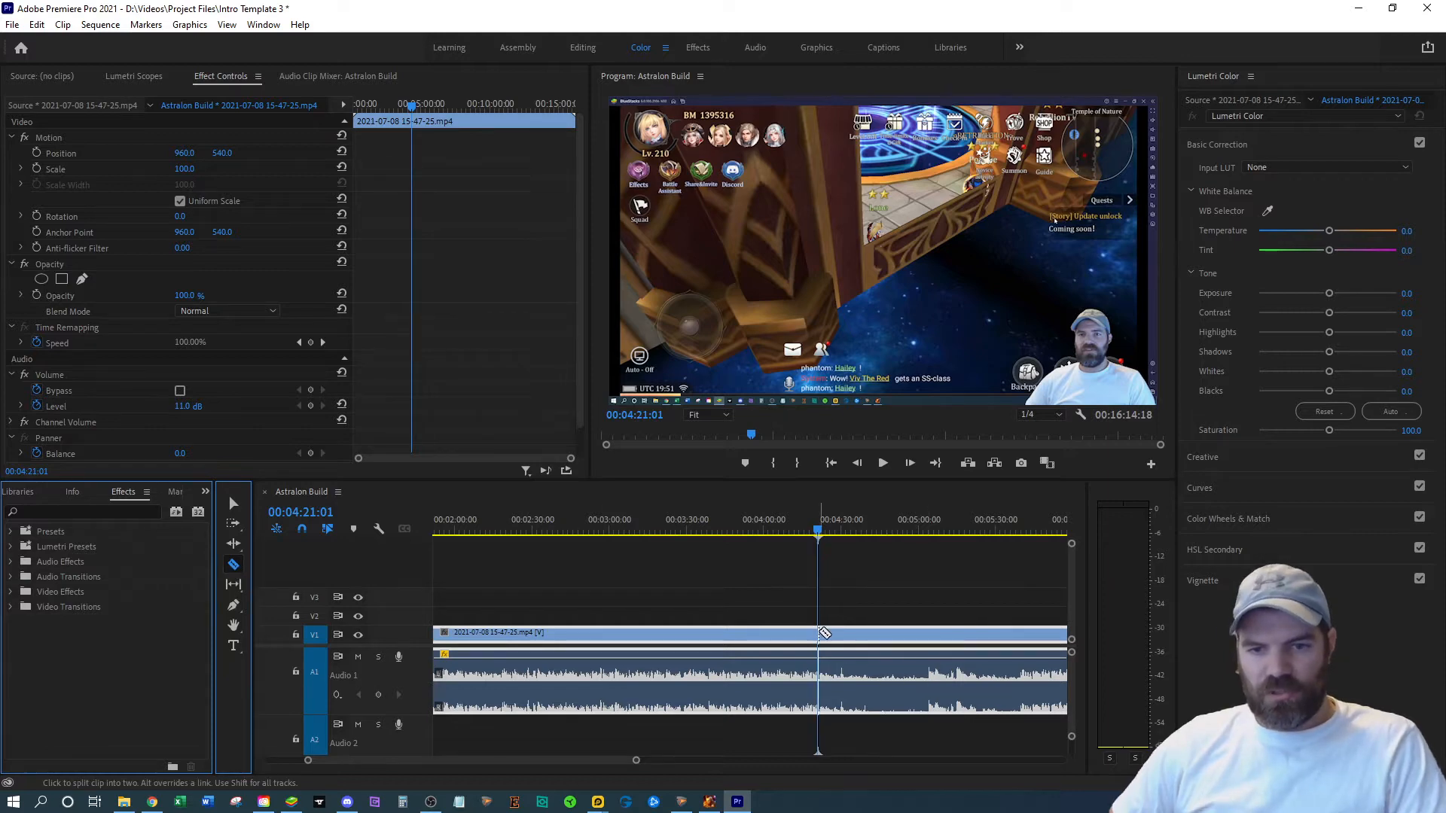
Step: Split the recording again at 00:05:38:24, at the end of the unwanted section
left_click(893, 536)
left_click_drag(894, 544, 1022, 548)
left_click(1025, 634)
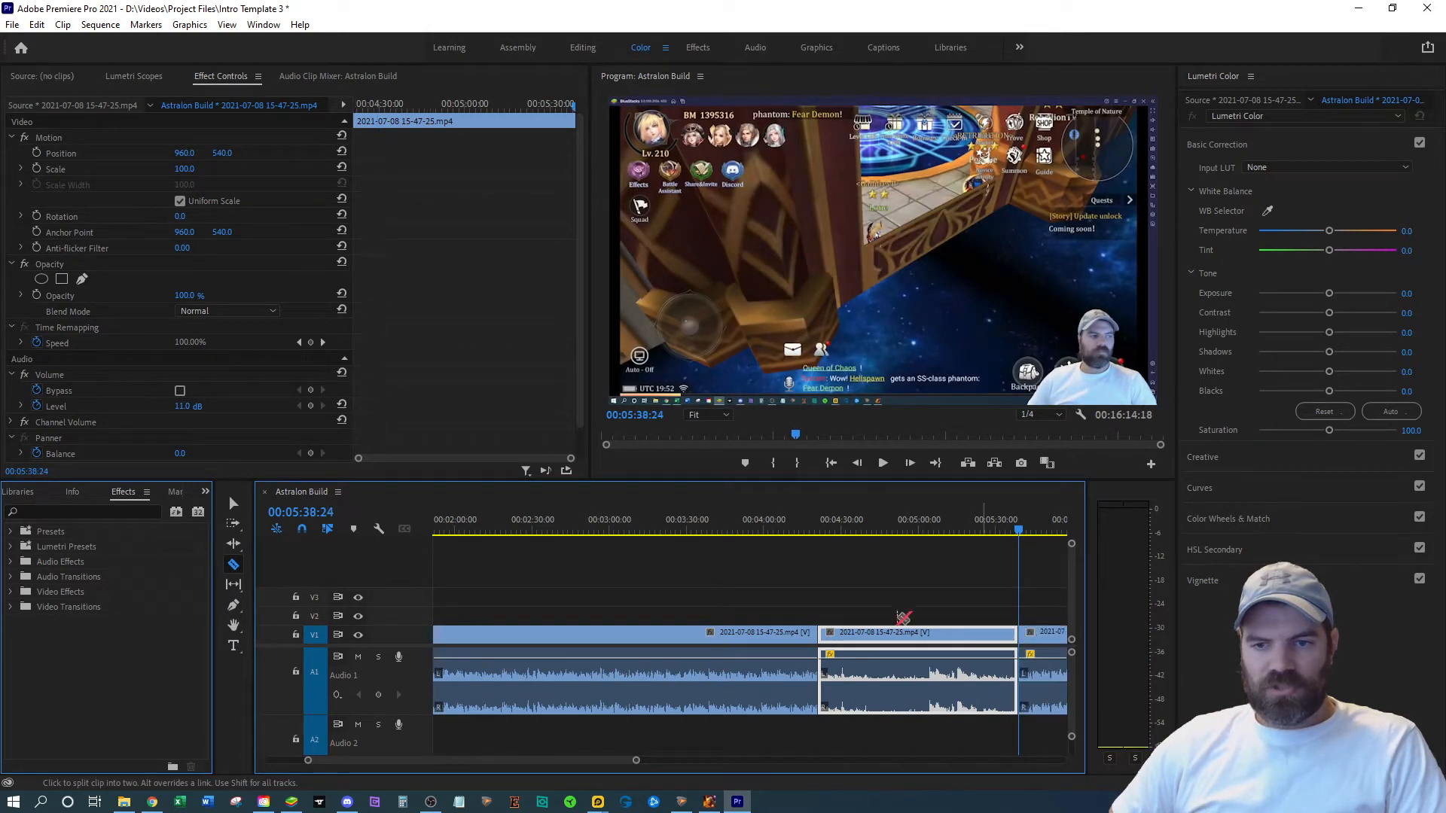
Step: Delete the section between the two cuts, close the gap, and check the join
key("v")
left_click_drag(930, 632, 860, 634)
left_click(840, 530)
left_click_drag(842, 561, 811, 562)
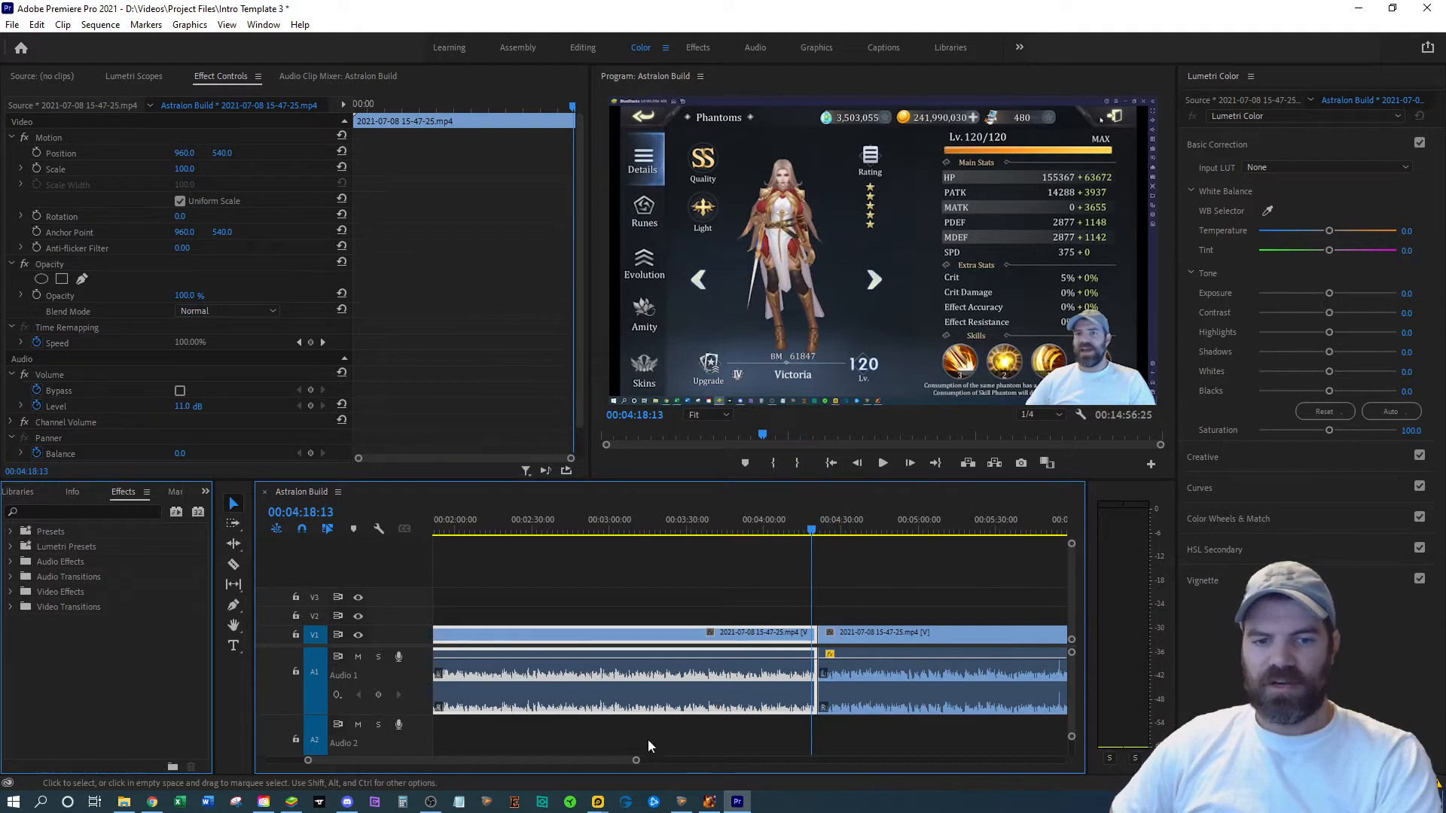
left_click_drag(600, 755, 528, 765)
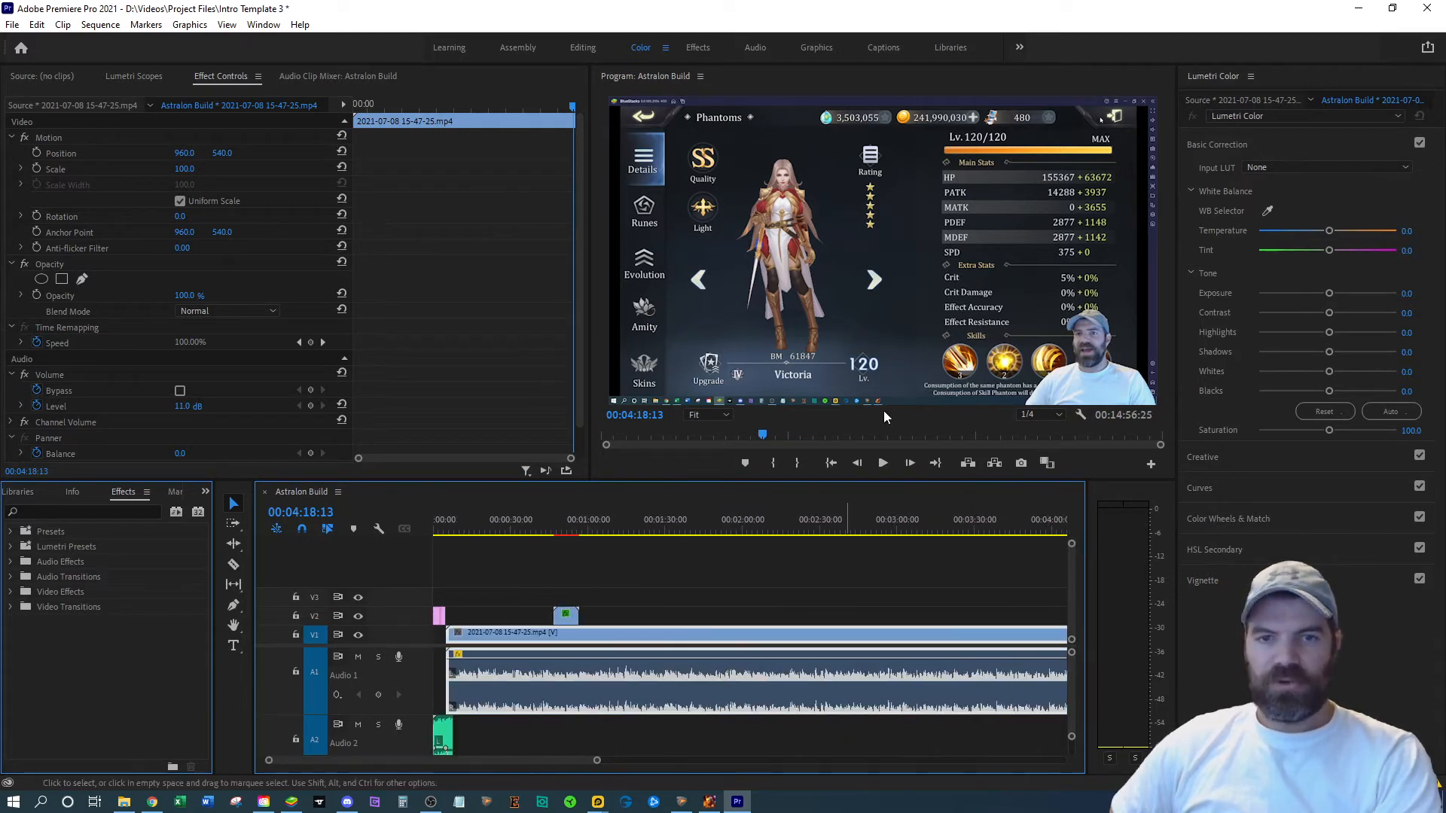
Step: Save the project under the new name "10 top changes" in the Project Files folder
left_click(12, 24)
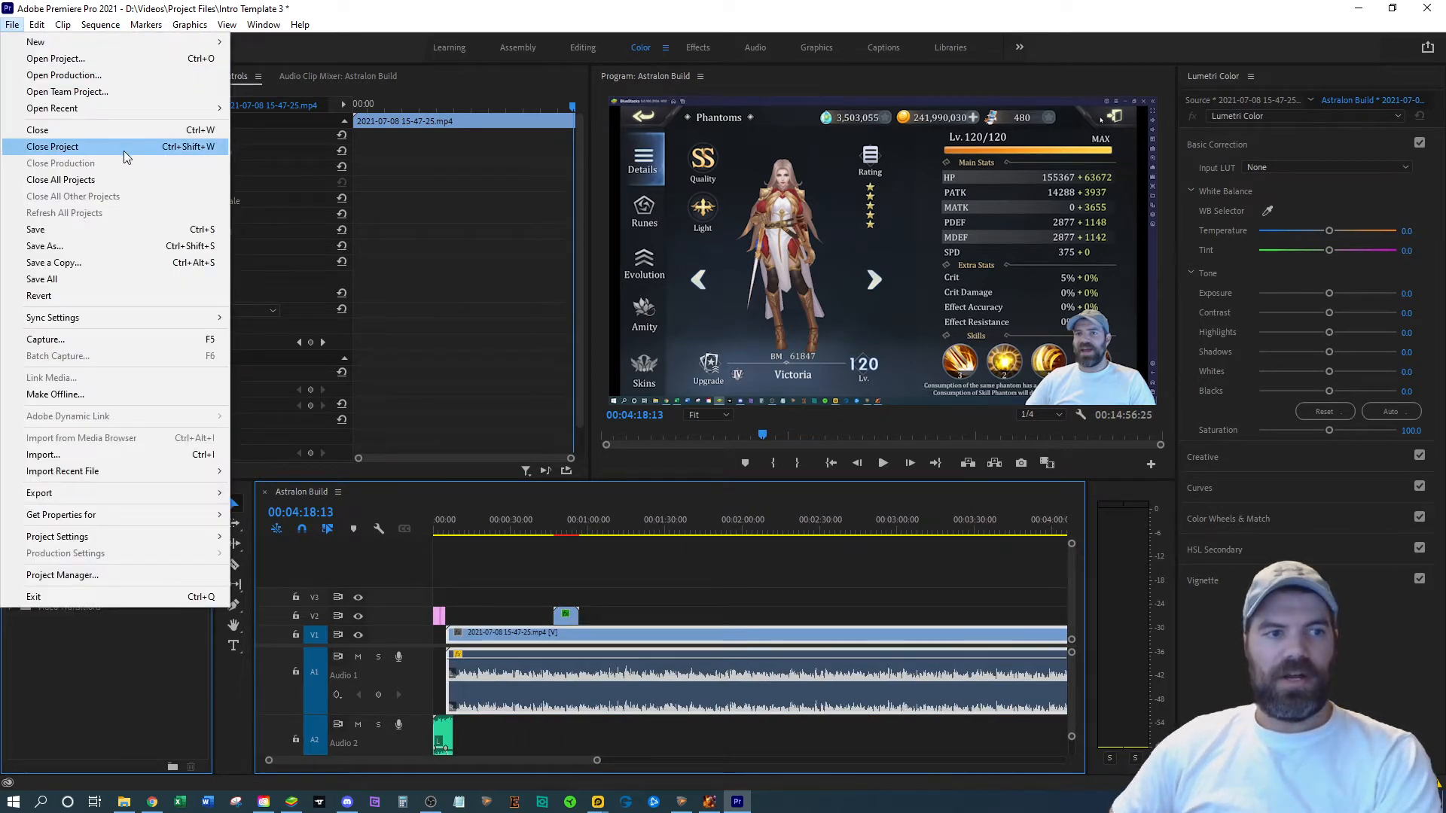
left_click(97, 244)
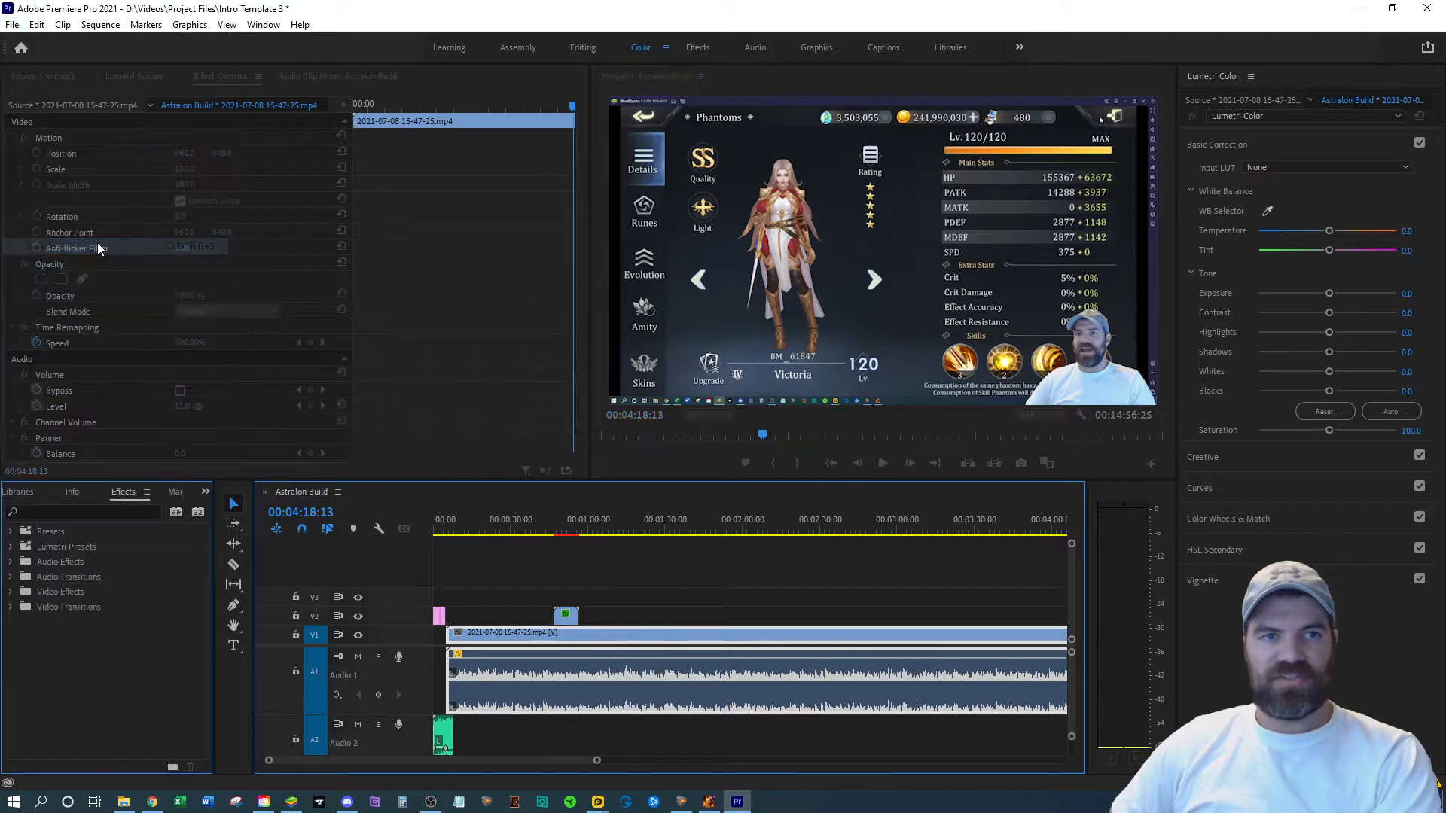
type("10 top")
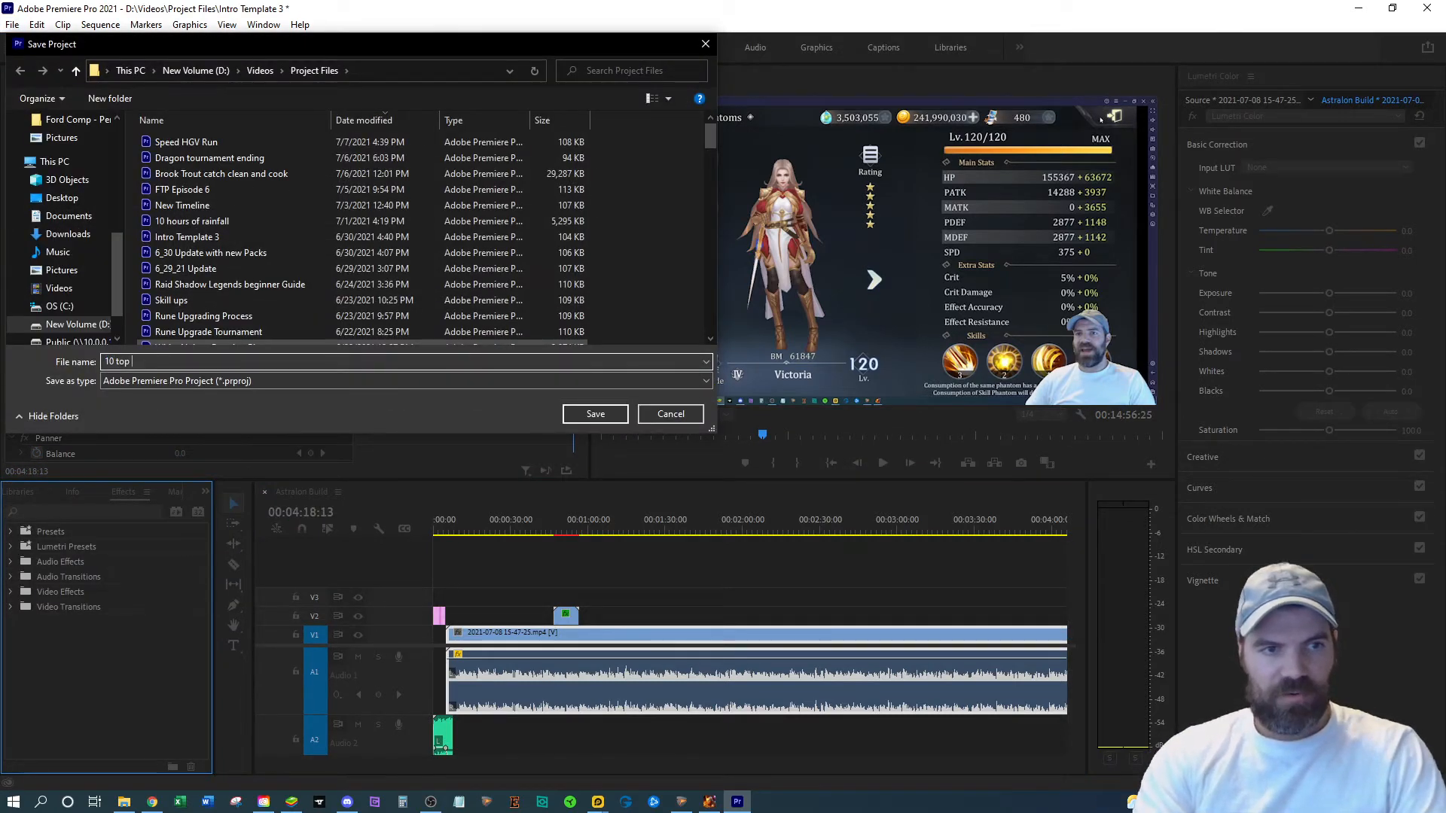
type(" chaqnges")
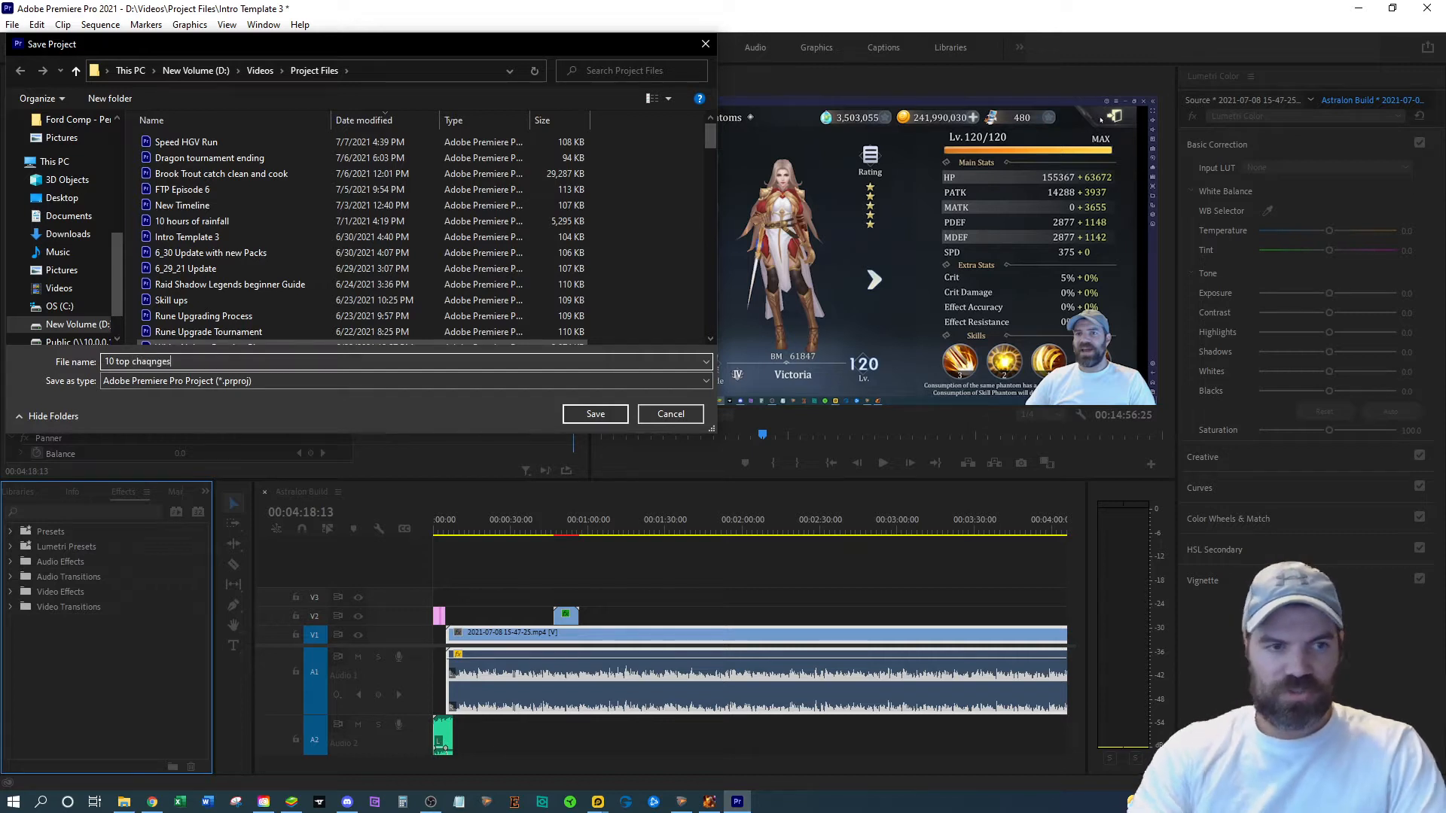
key("BackSpace")
key("BackSpace")
key("BackSpace")
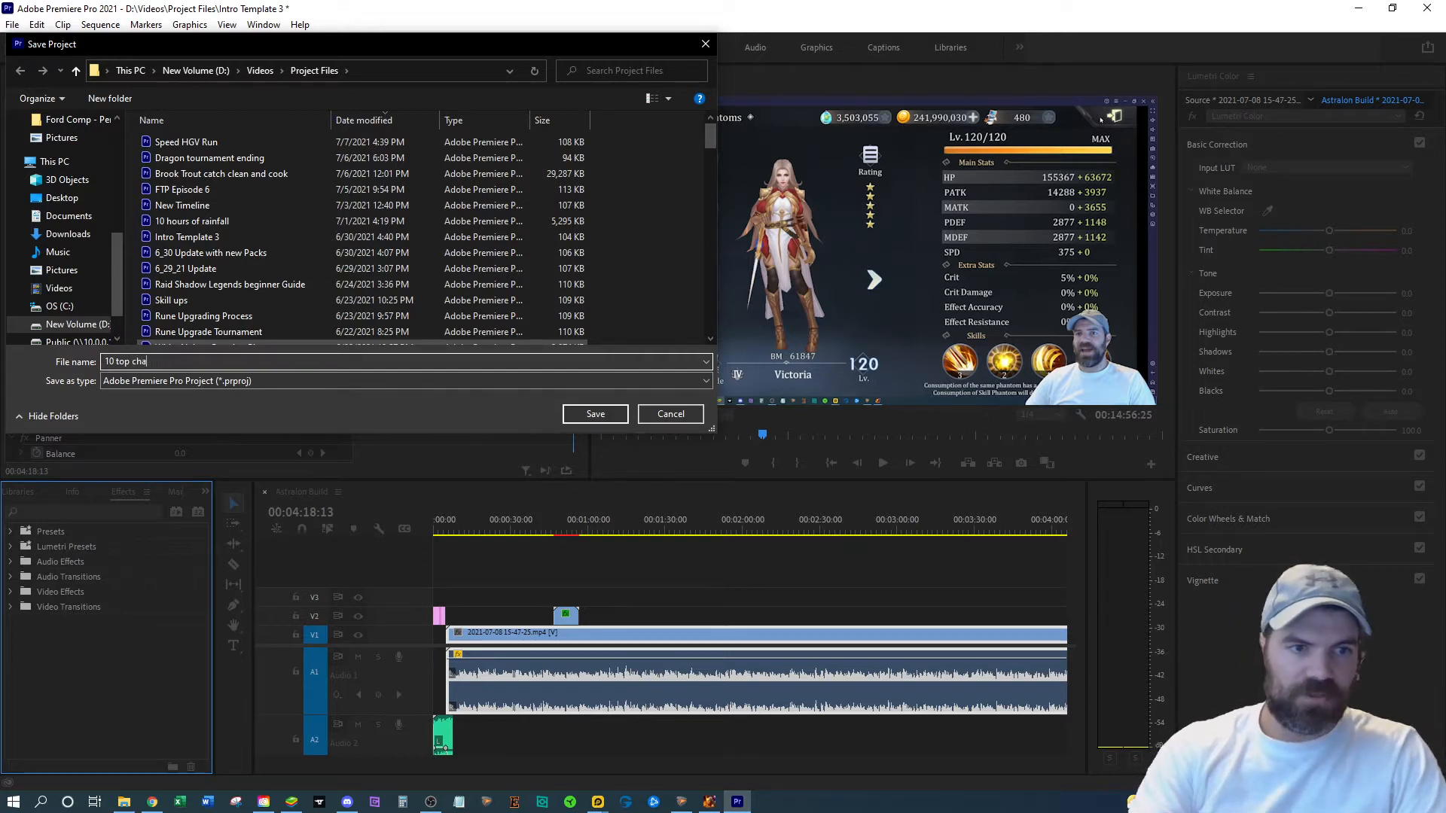
type("ges")
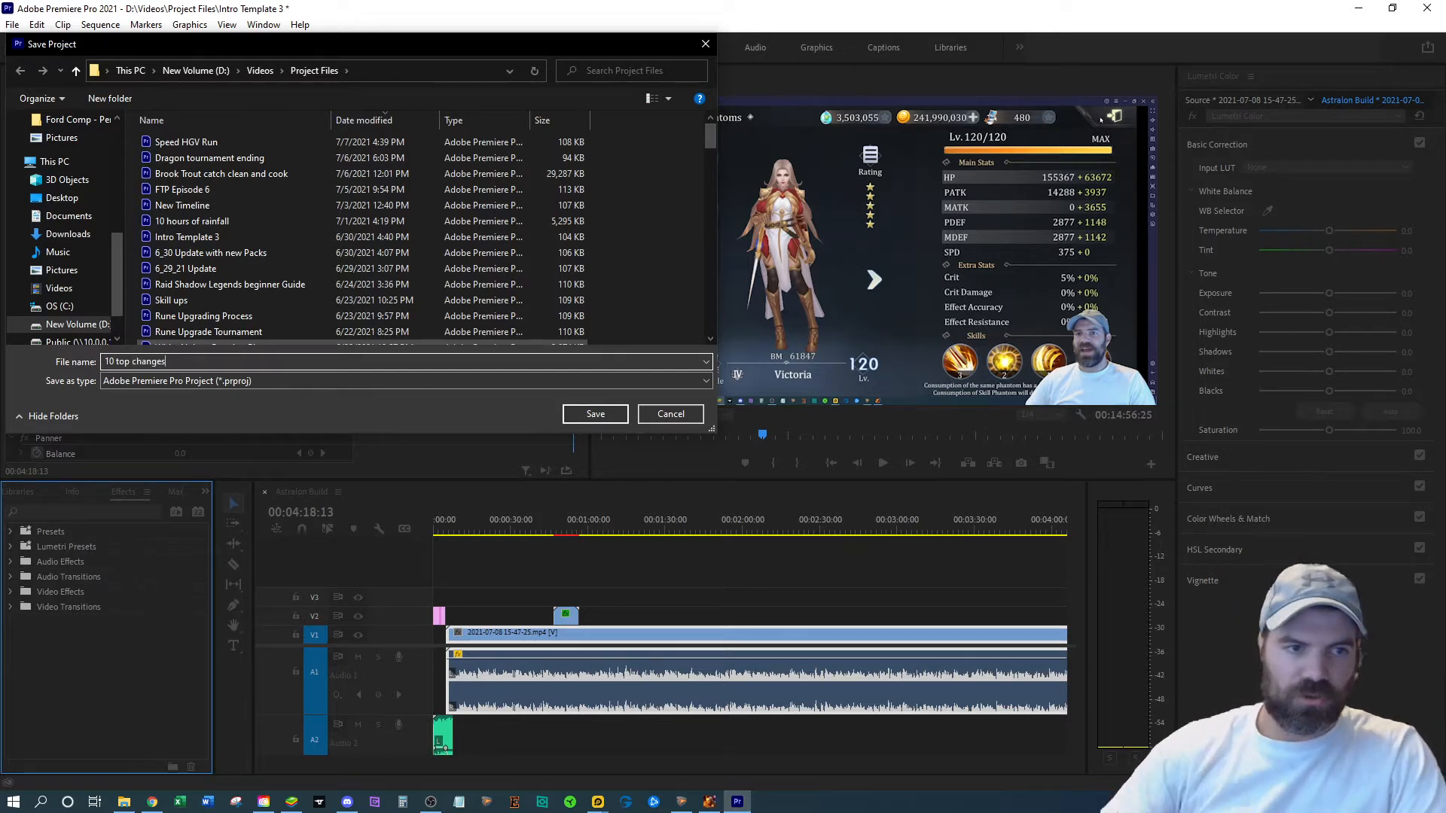
left_click(594, 422)
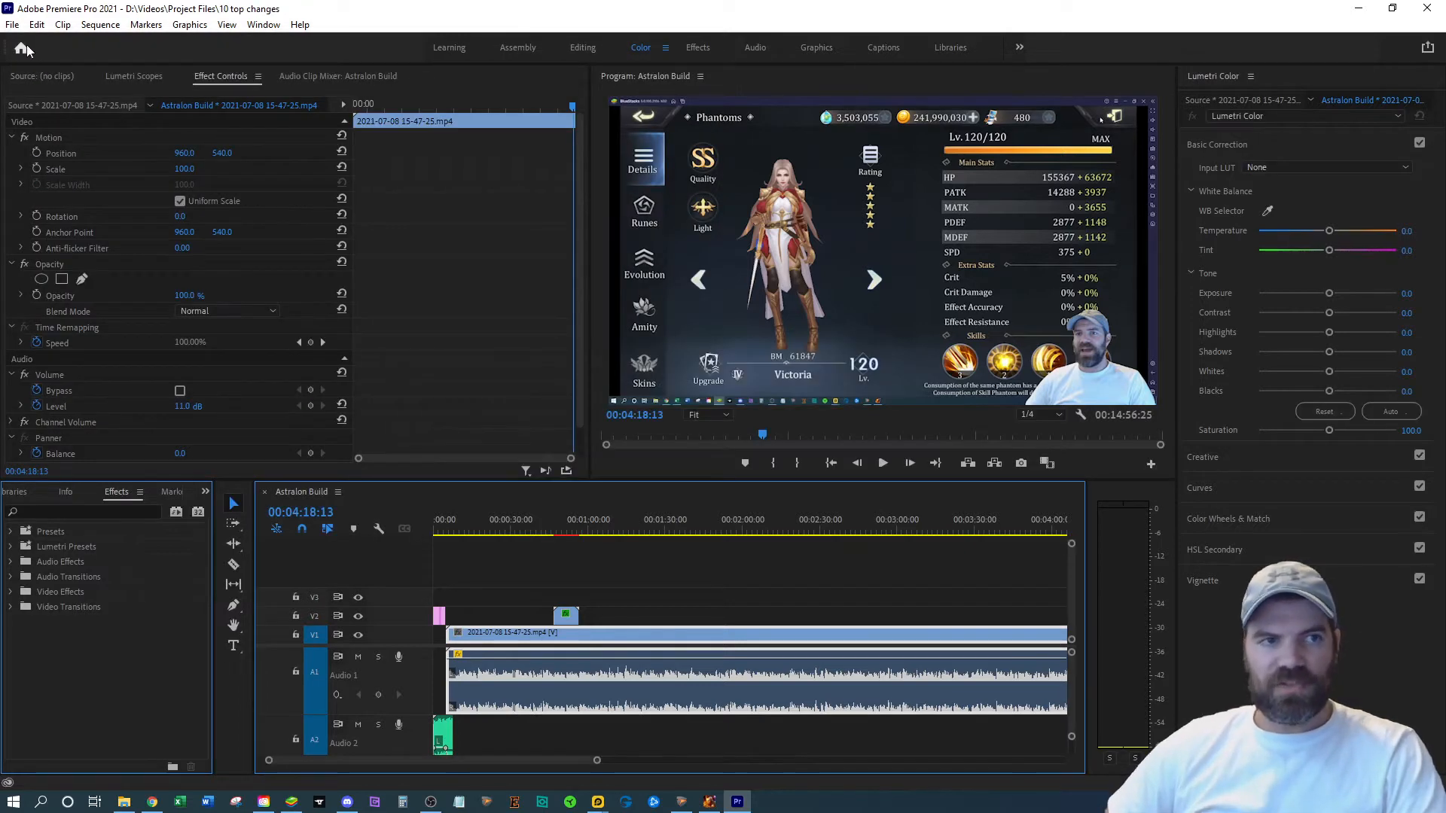
Step: Export the sequence as an H.264 video named "top 10 changes to SG" in the Finished Videos folder
left_click(12, 25)
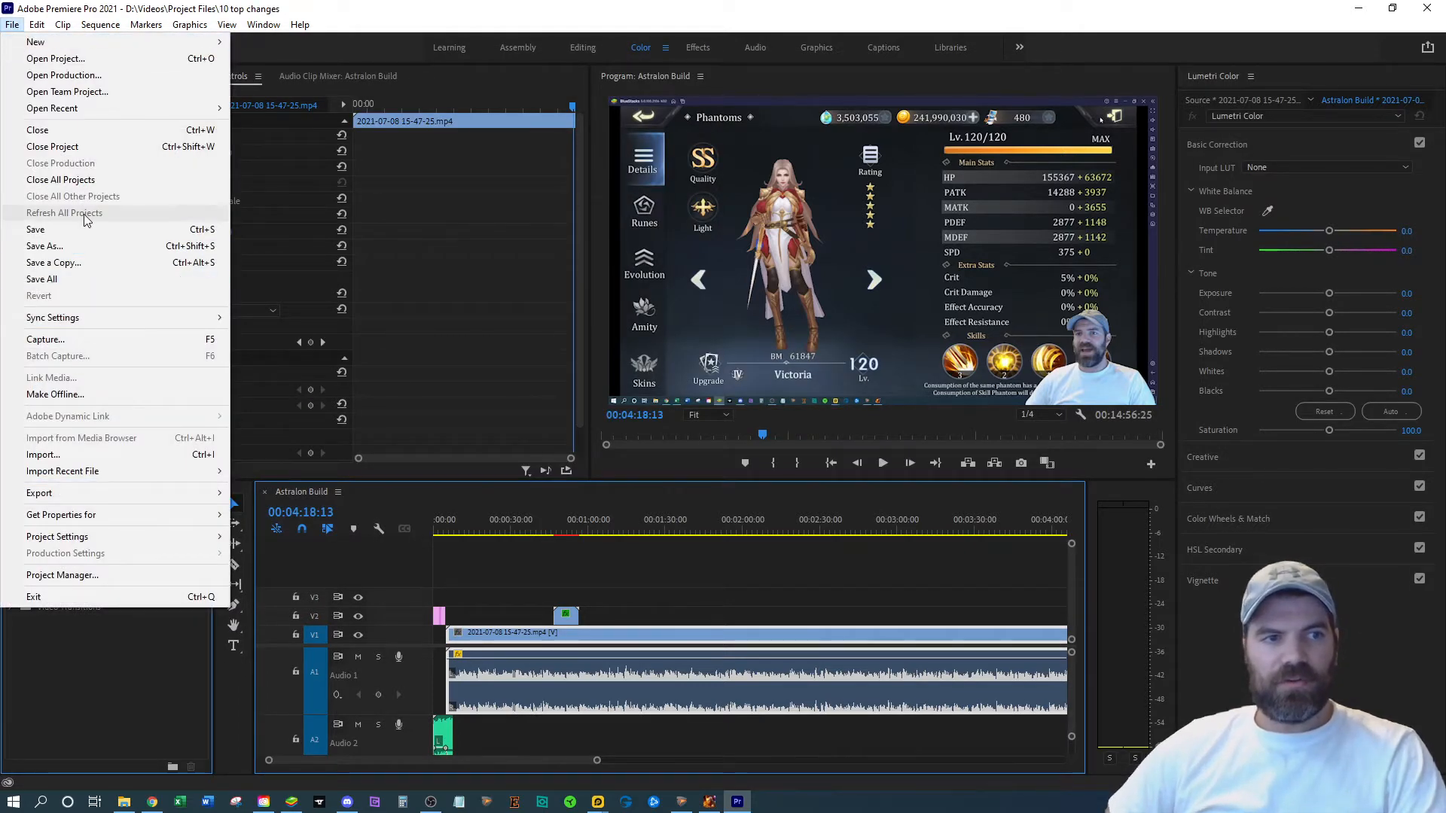
mouse_move(84, 497)
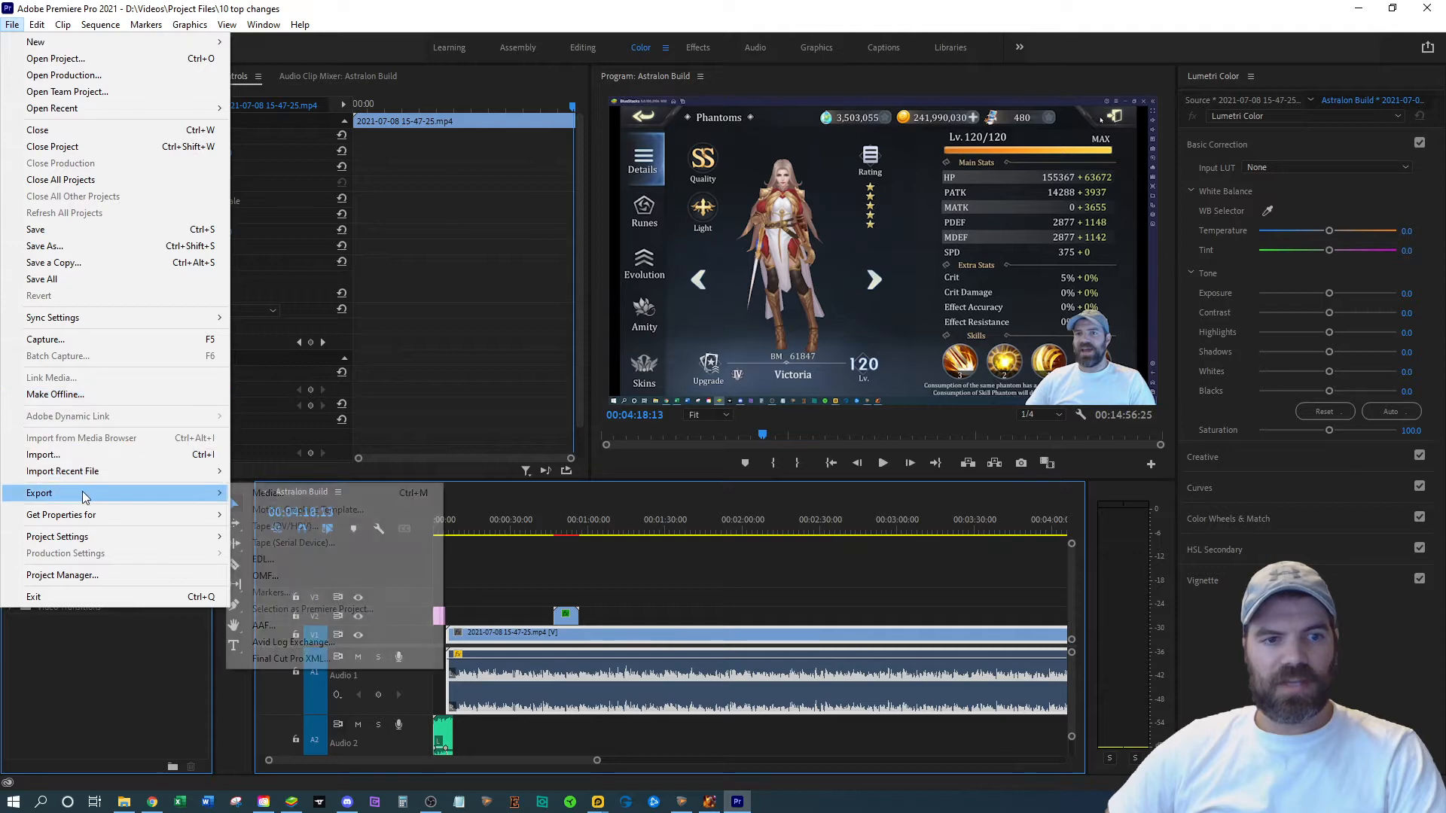
left_click(270, 495)
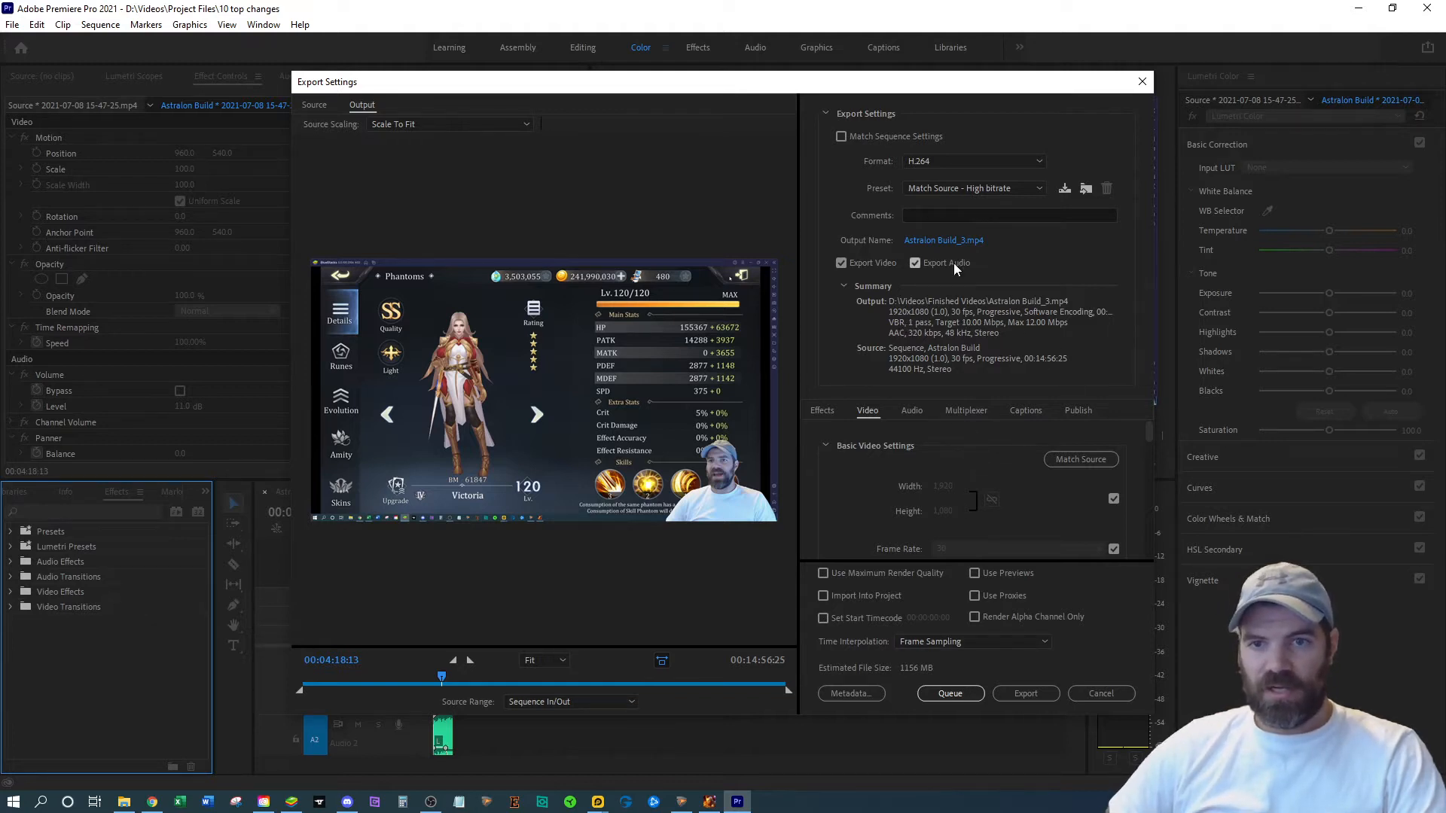
left_click(947, 240)
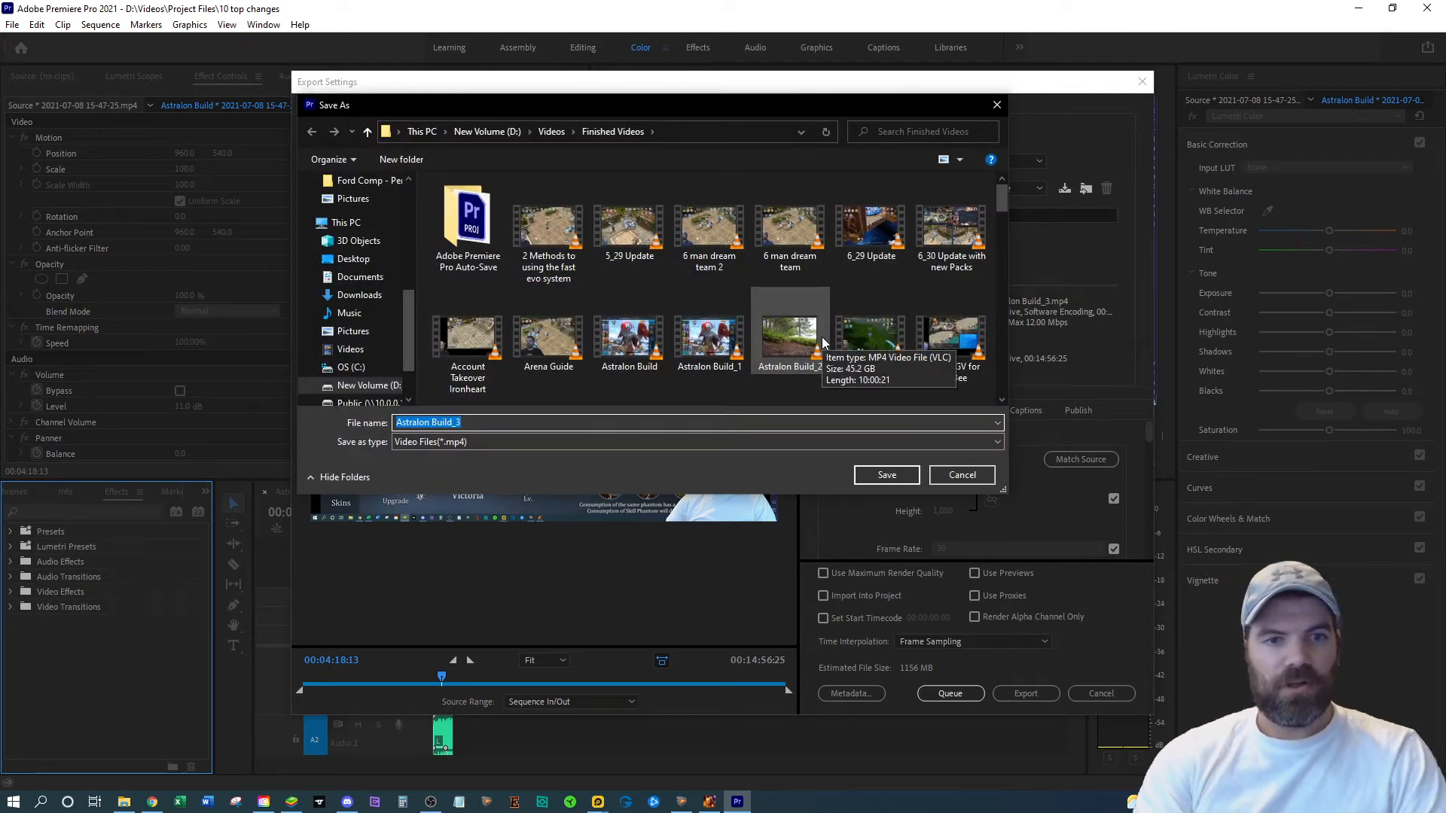
type("top 10 changes to SG")
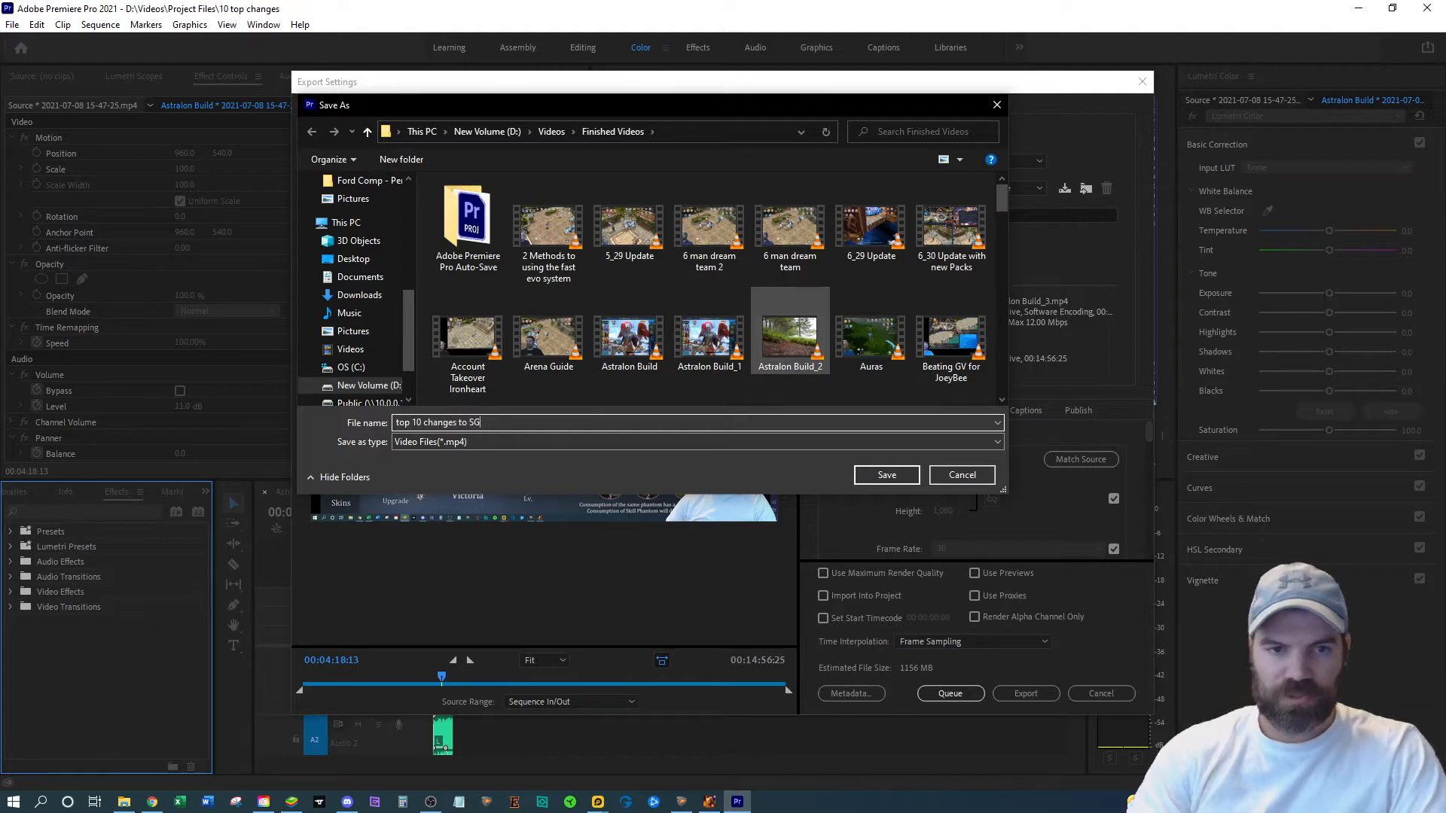
left_click(887, 474)
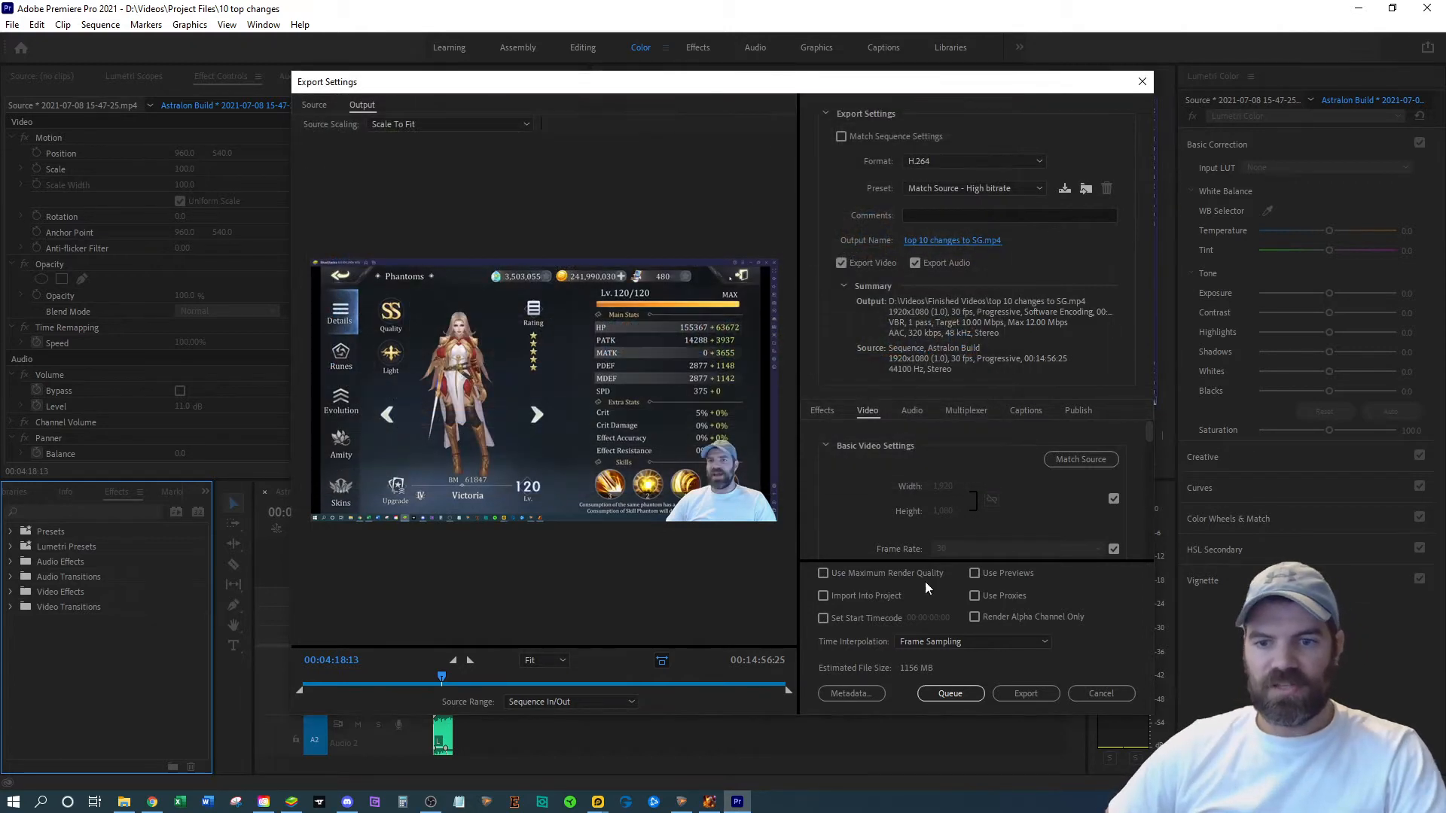
left_click(1028, 699)
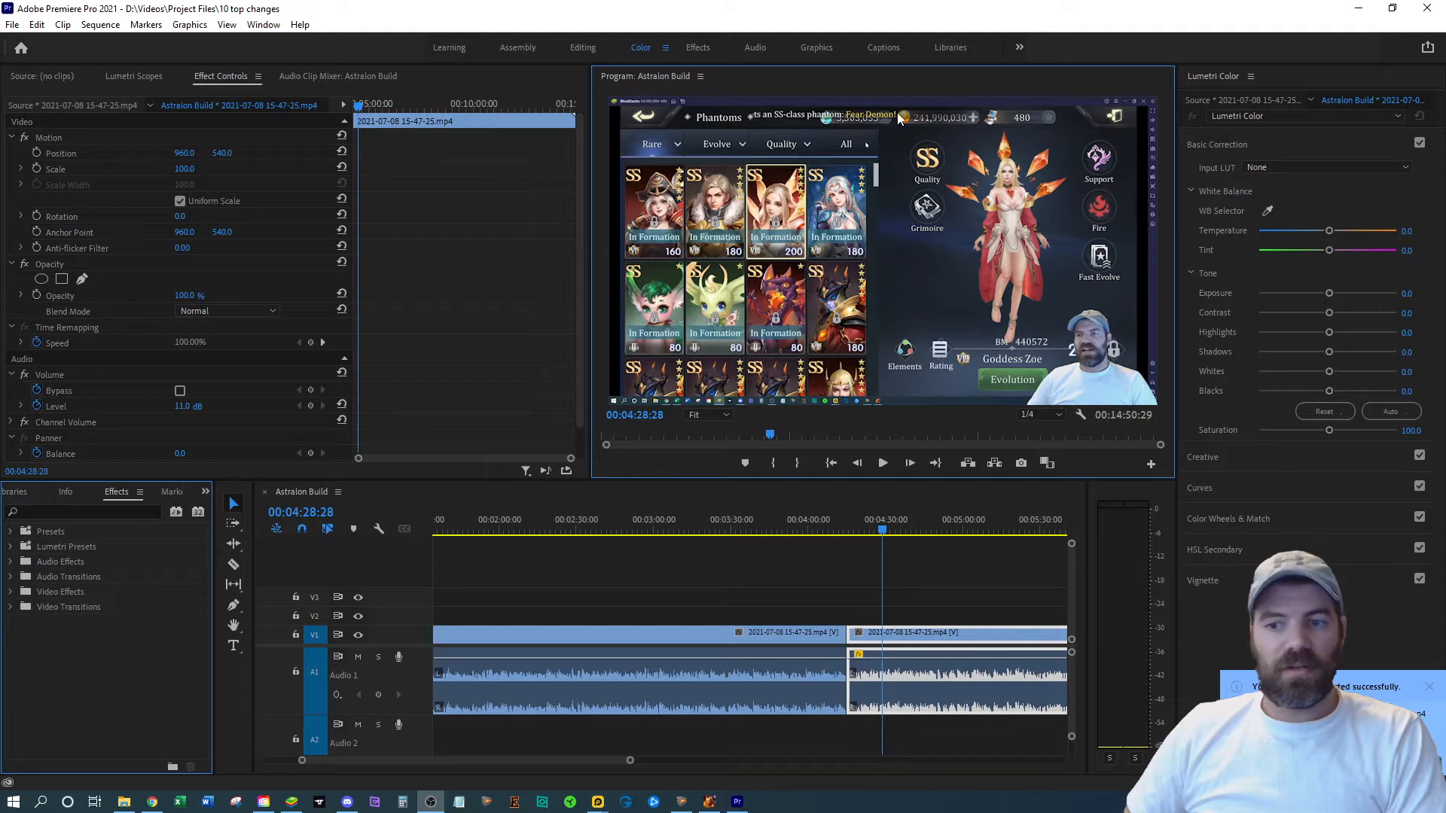
Step: Switch to the Audio workspace and examine the DeNoise effects on the audio tracks
left_click(755, 48)
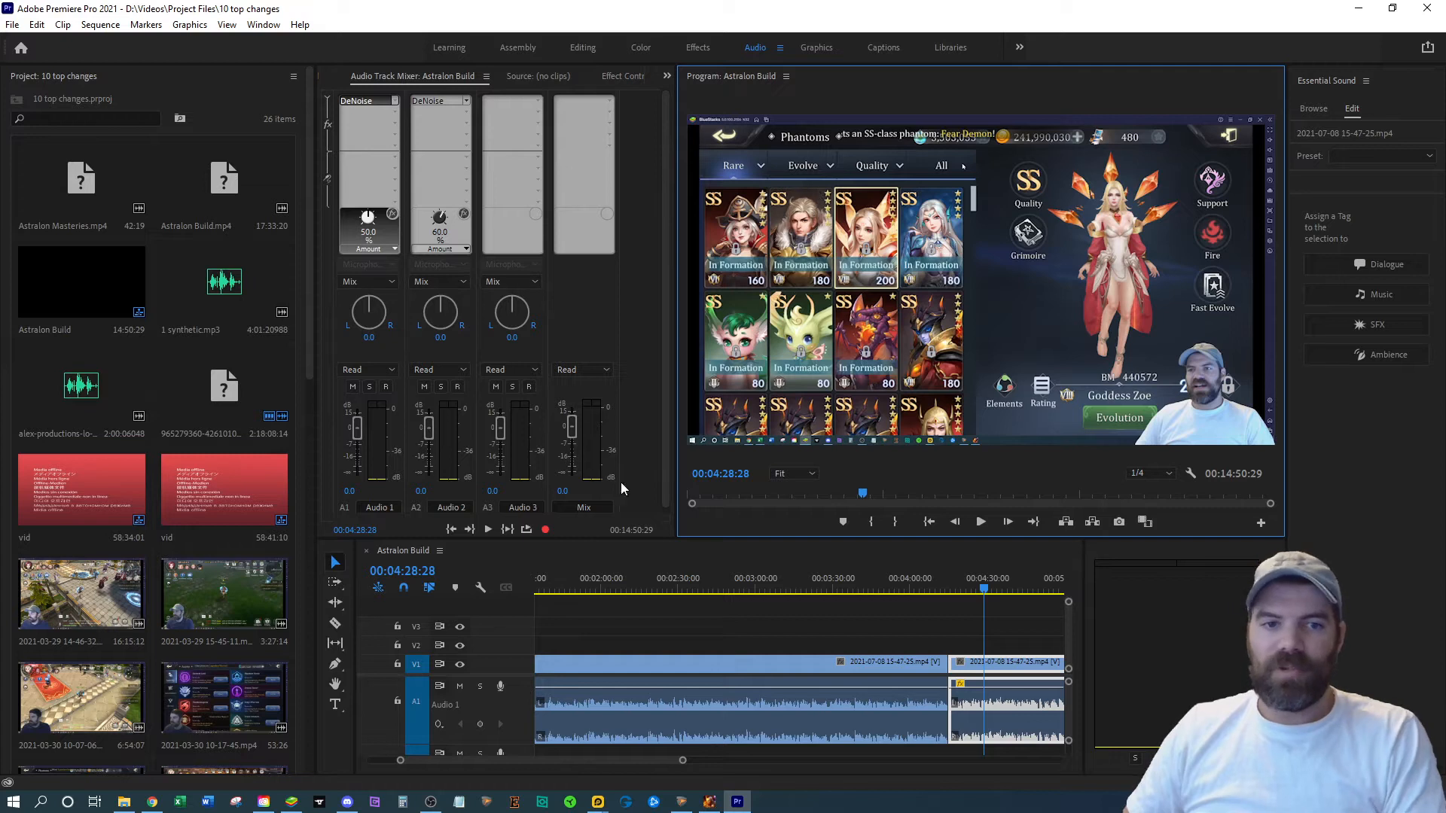
Step: Switch to YouTube in the browser and start a new video upload
left_click(1353, 12)
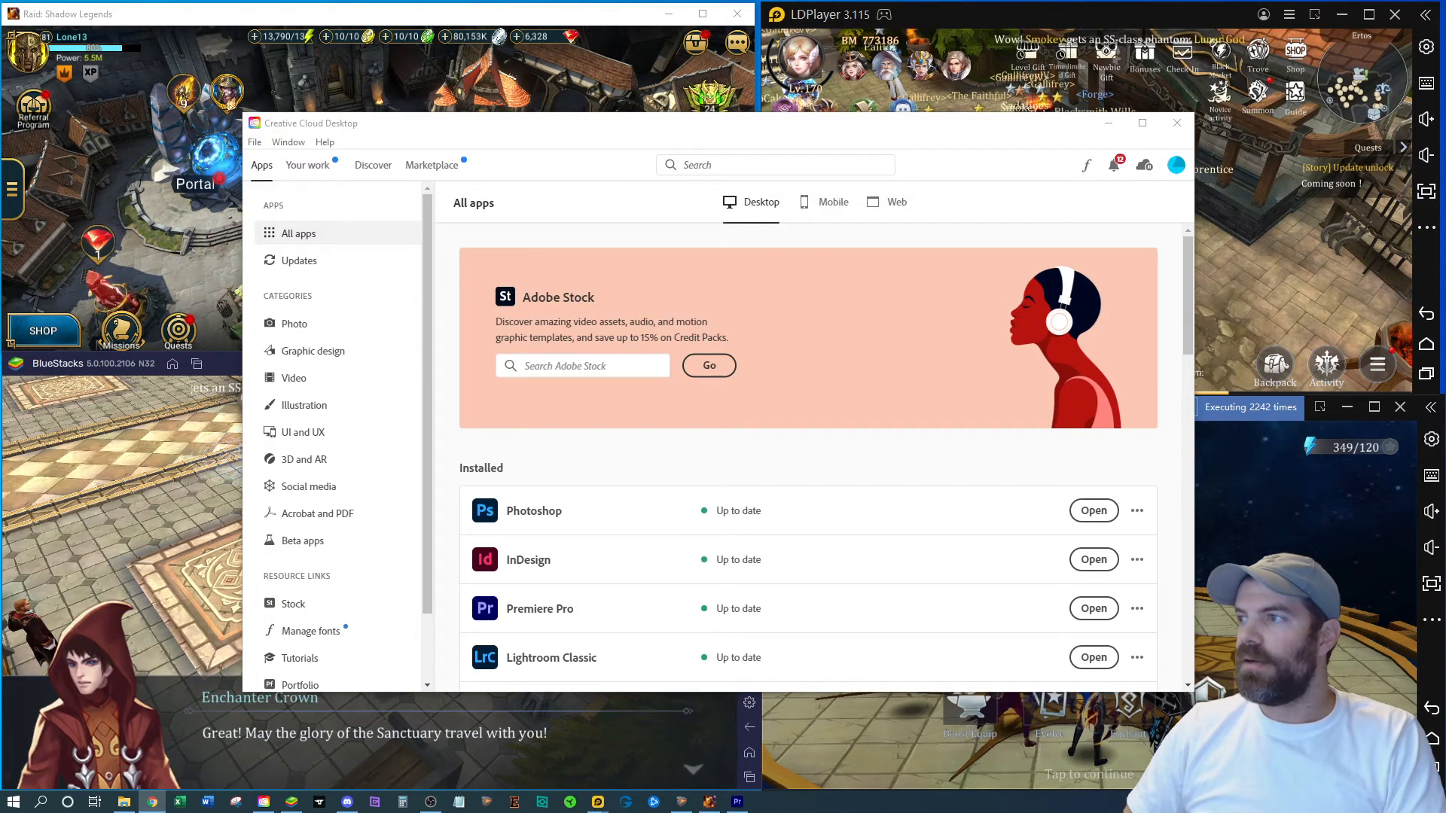
key("alt+Tab")
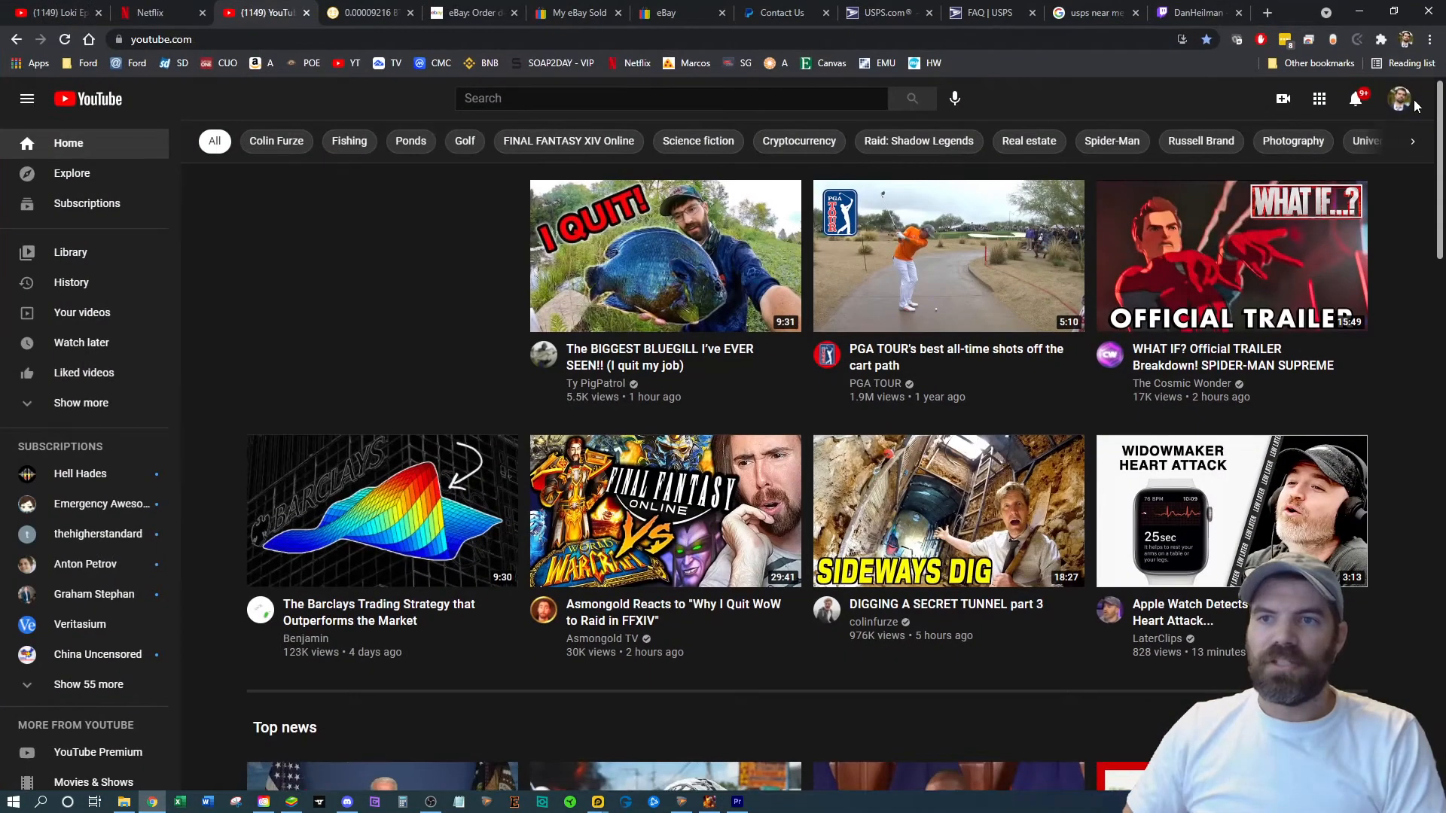
left_click(1283, 98)
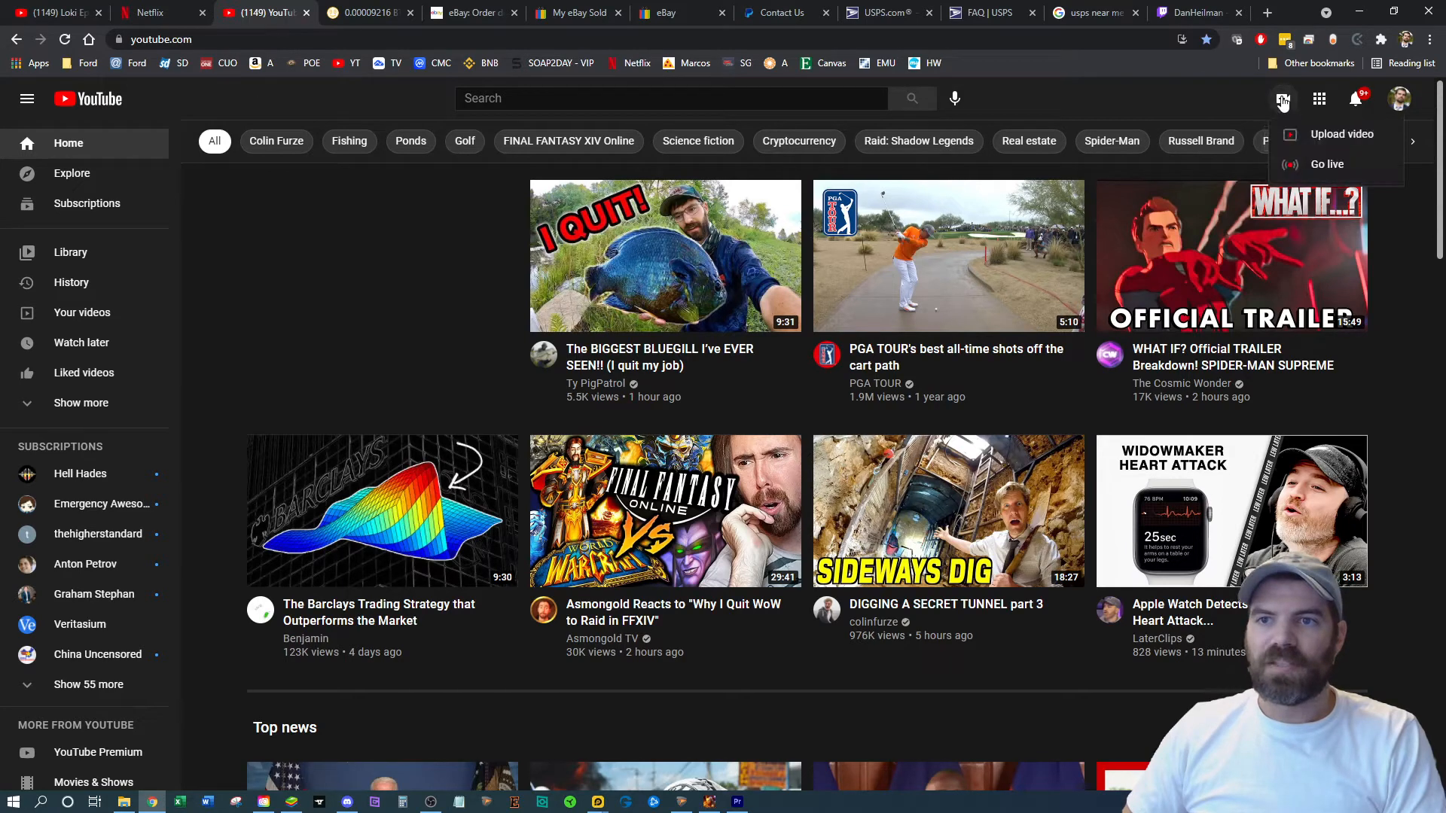
left_click(1339, 141)
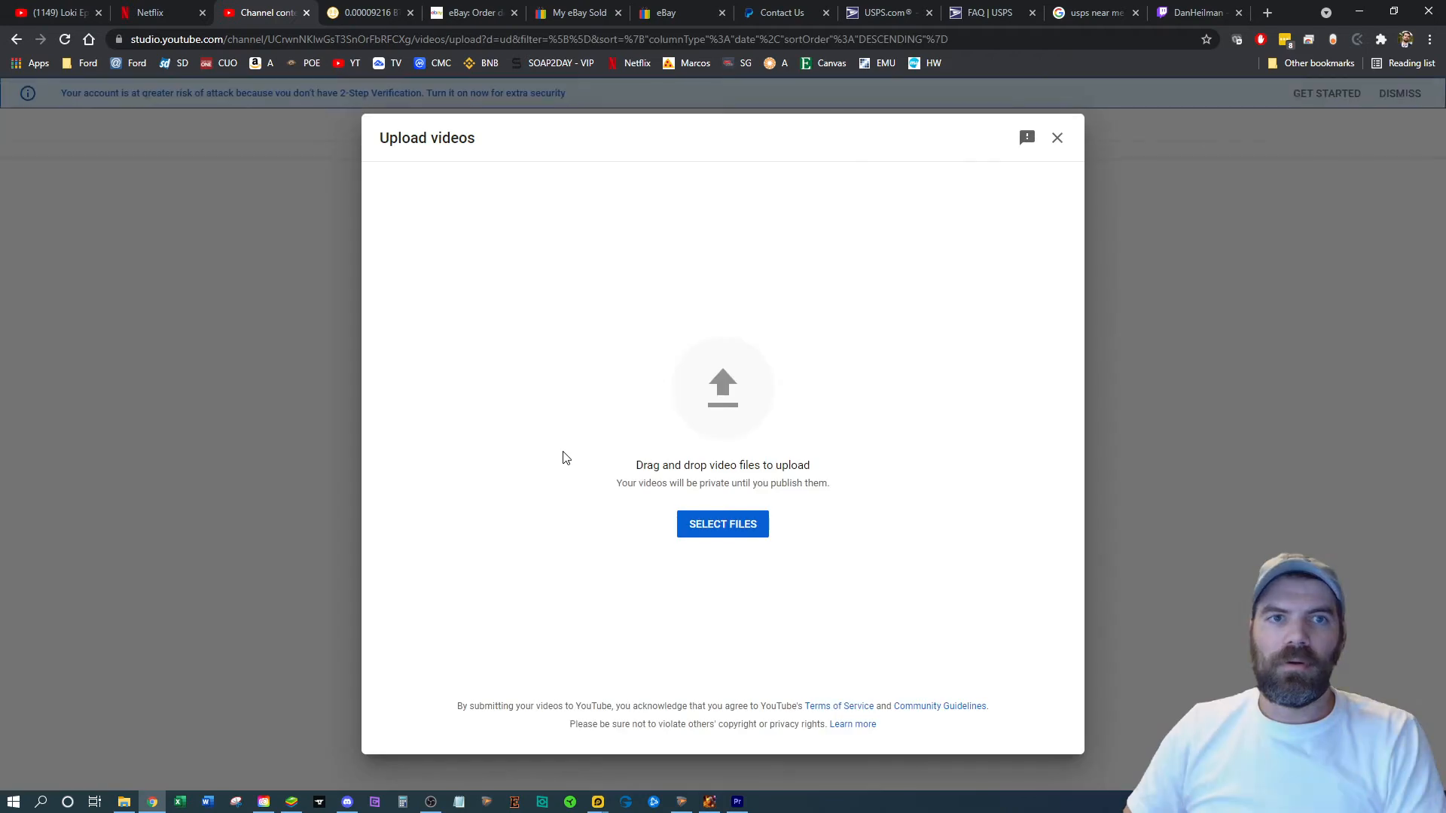
Step: Find "top 10 changes to SG" in the Finished Videos folder using File Explorer and add it to the YouTube upload
left_click(124, 801)
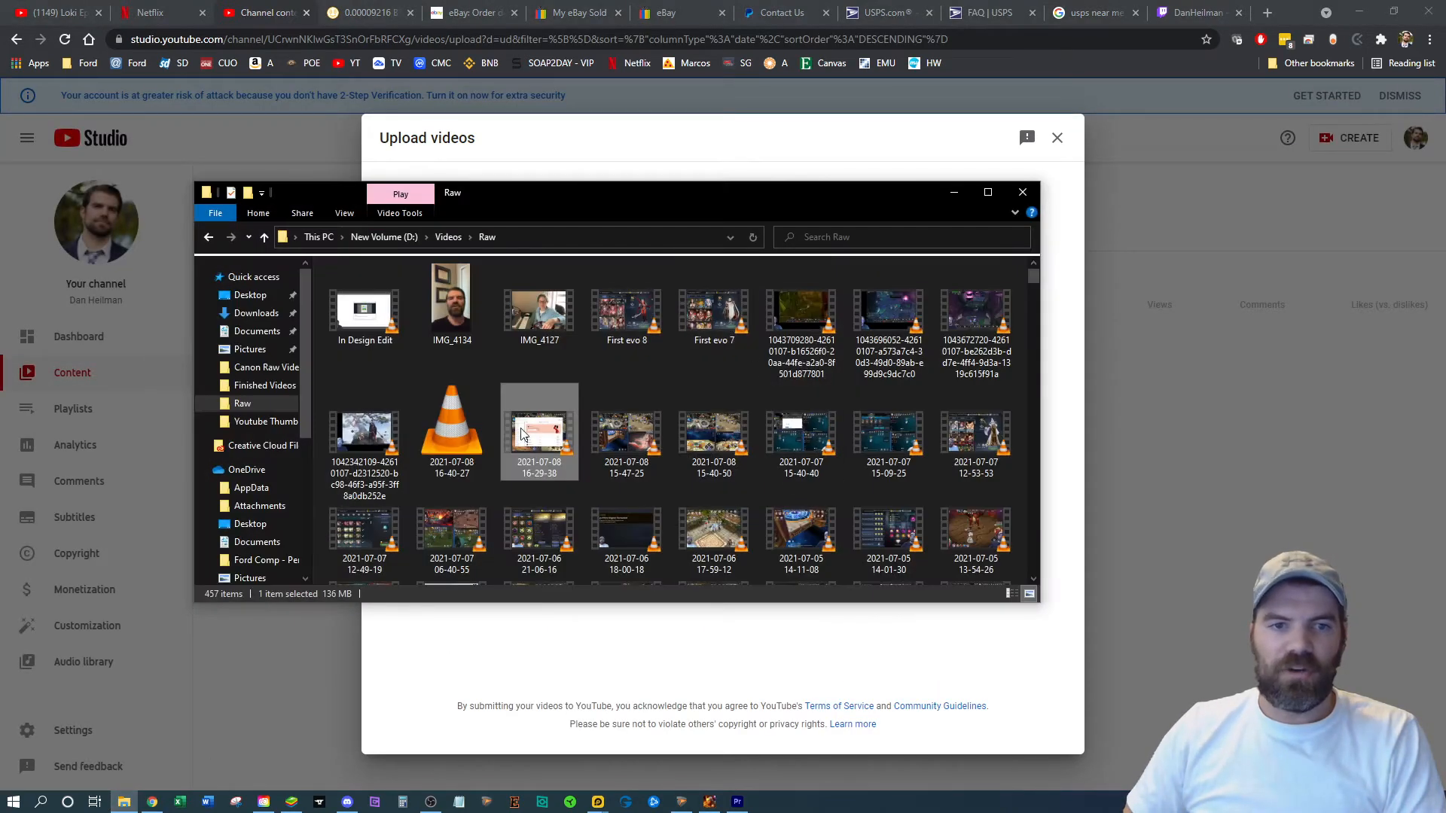
left_click(445, 238)
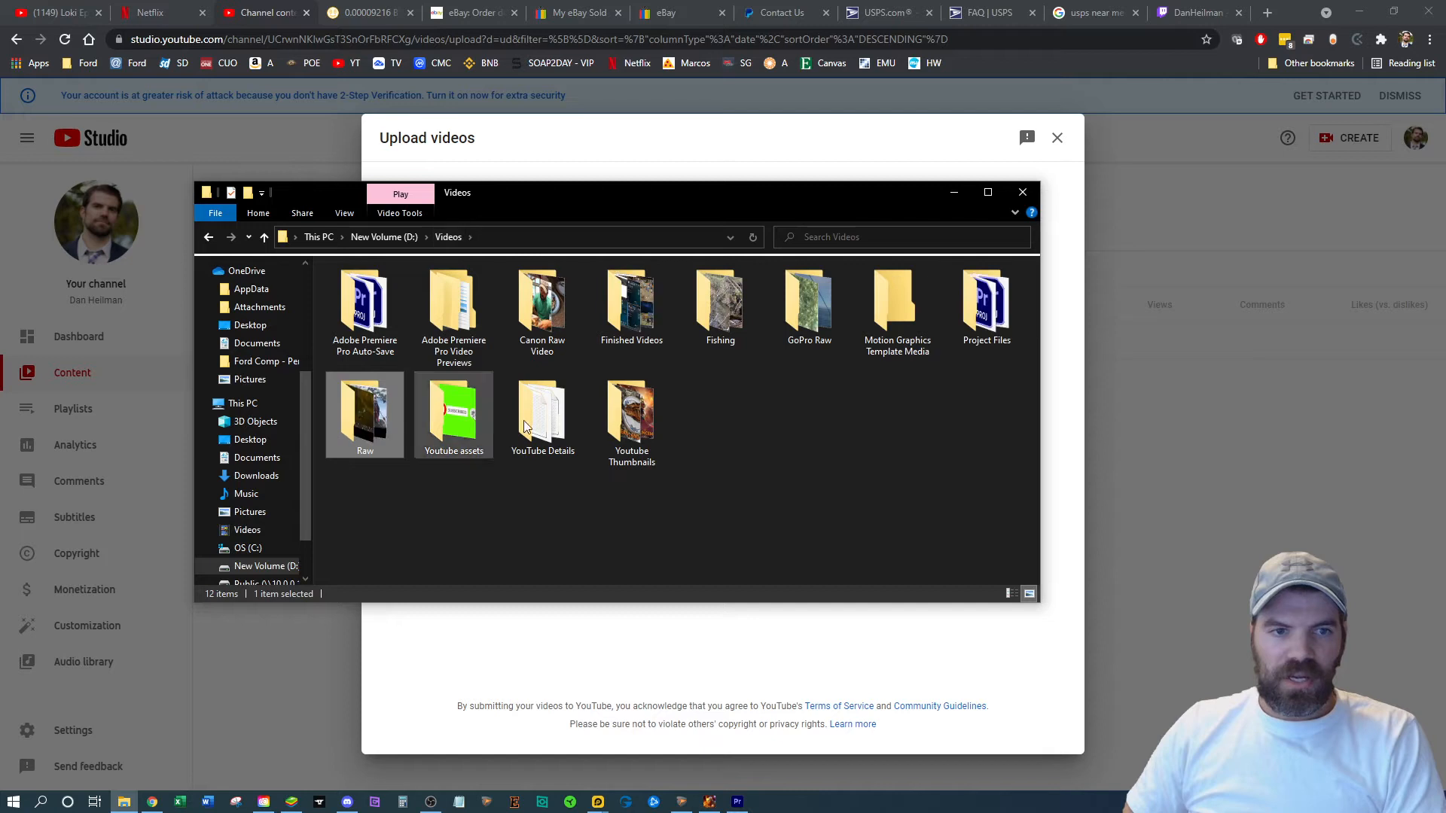
double_click(647, 322)
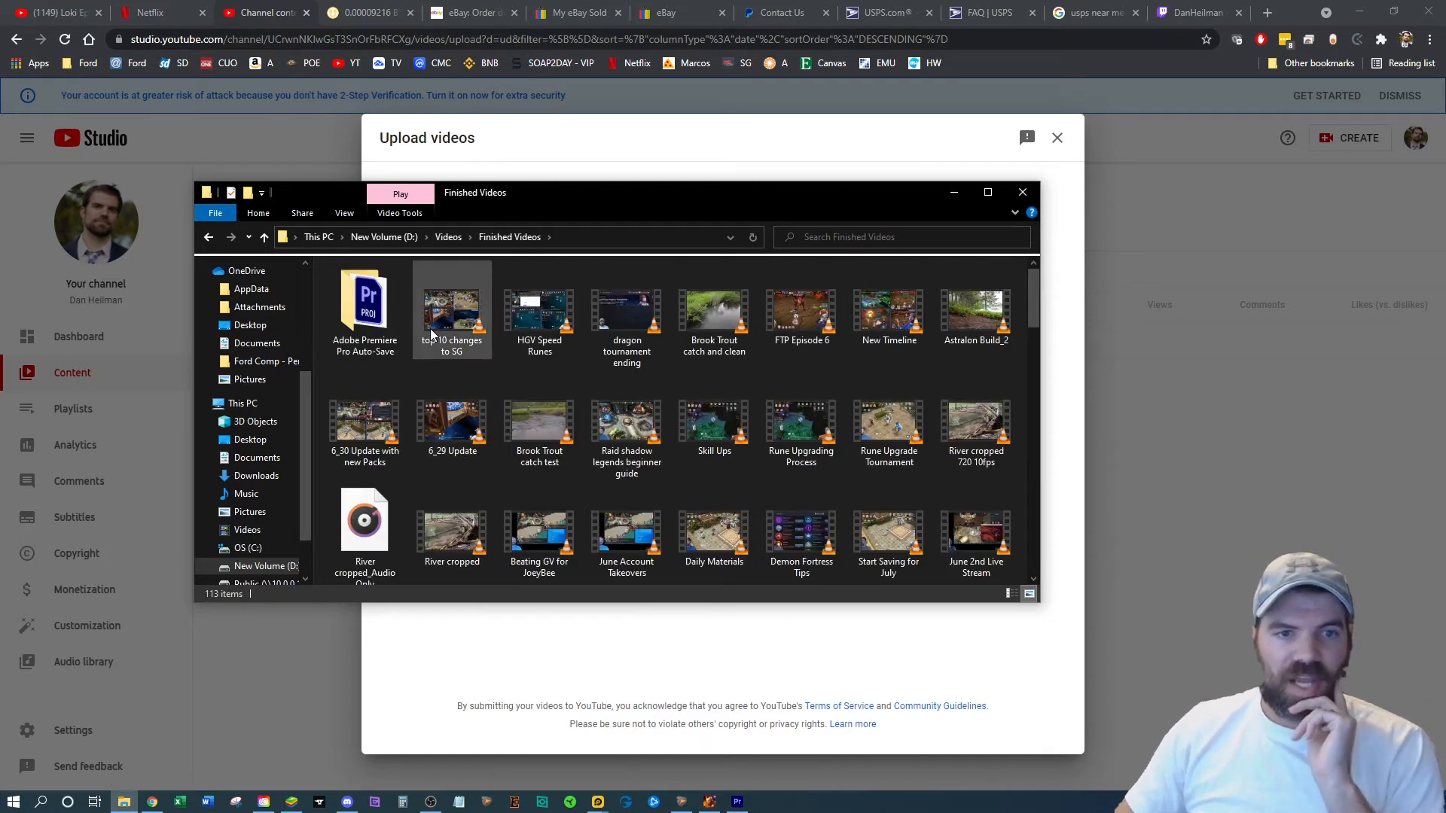
left_click_drag(613, 202, 581, 411)
left_click_drag(430, 519, 645, 260)
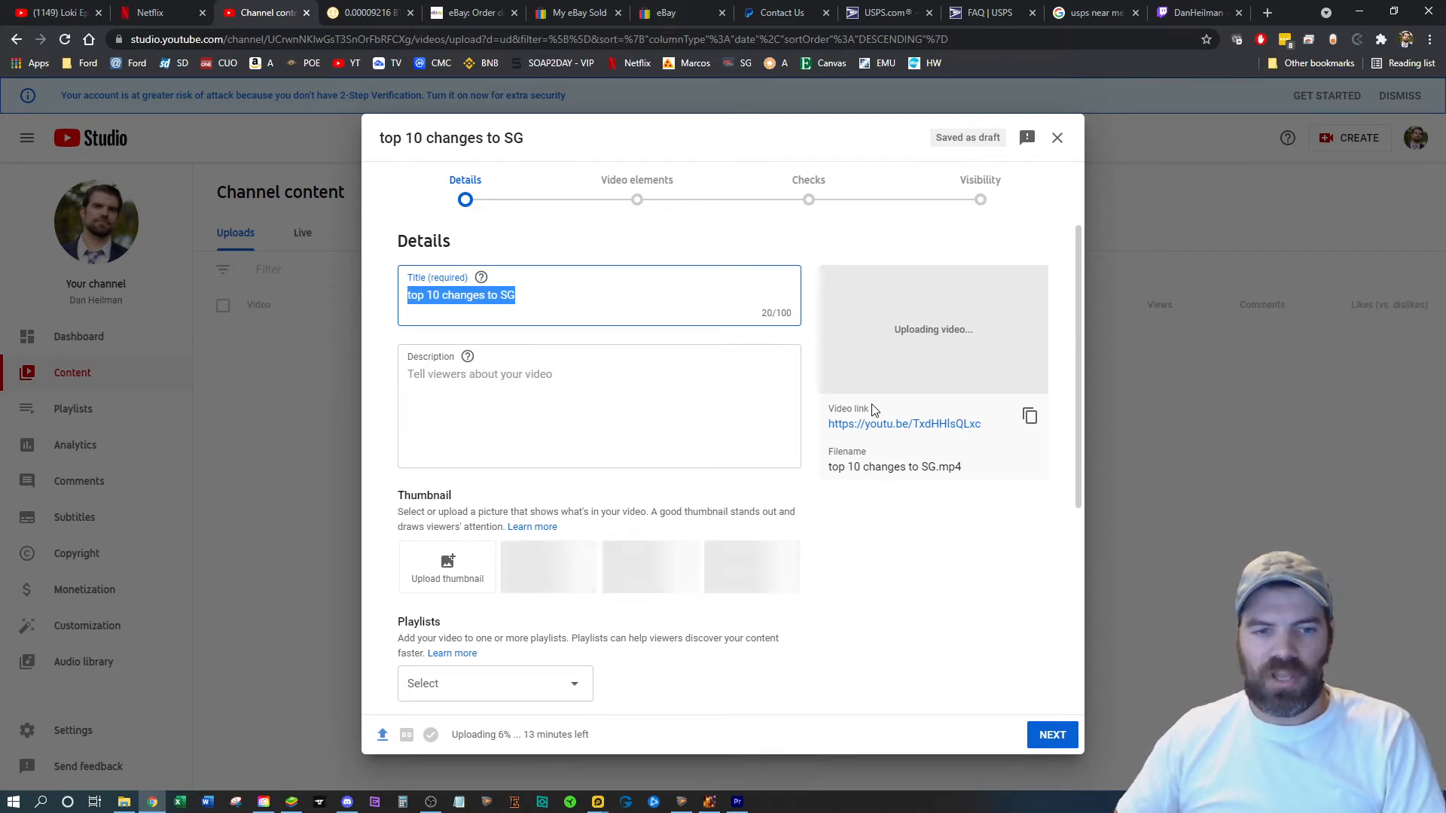
Step: Capitalize the first word of the video title as "Top"
left_click(537, 300)
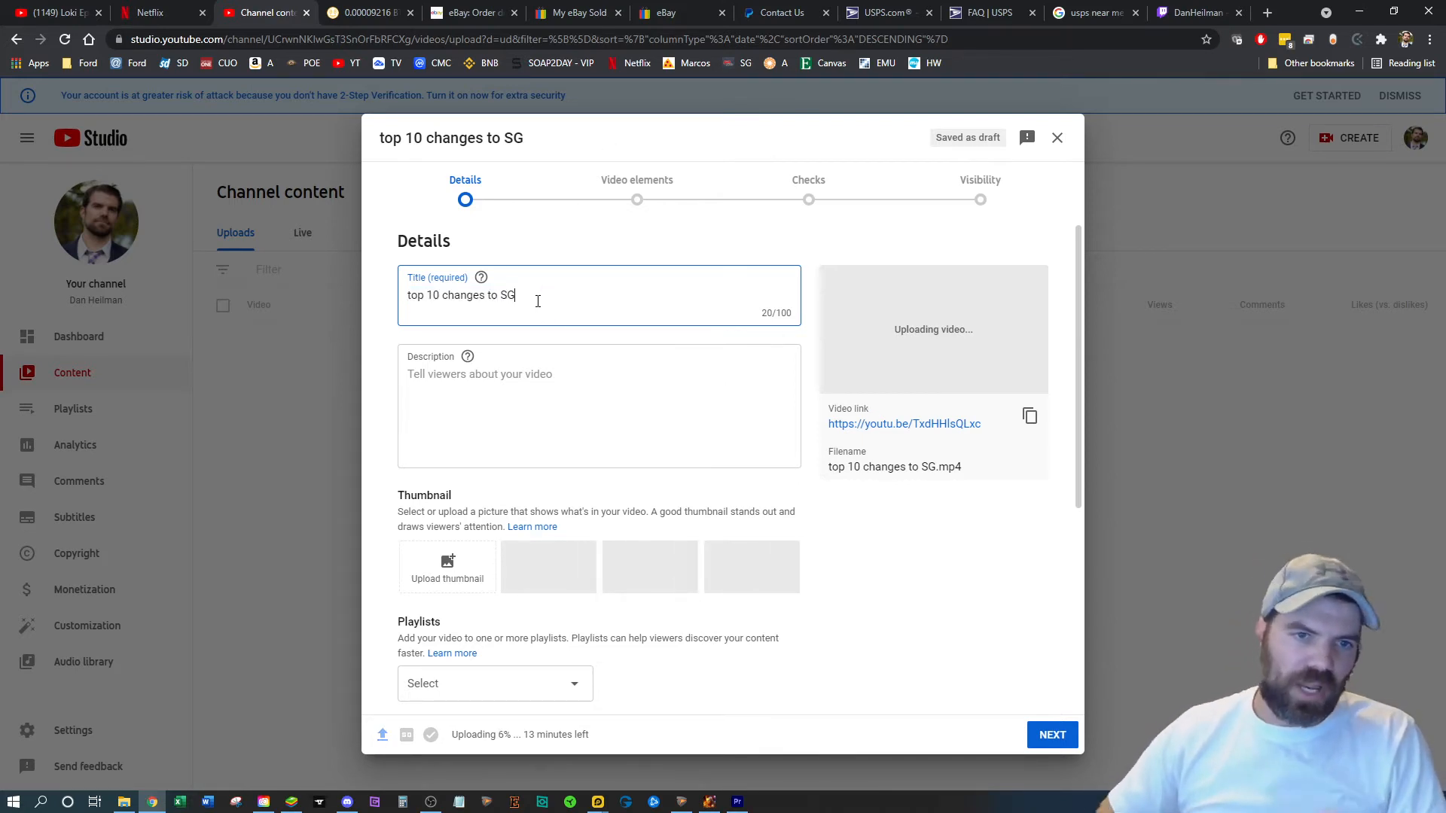
left_click(426, 296)
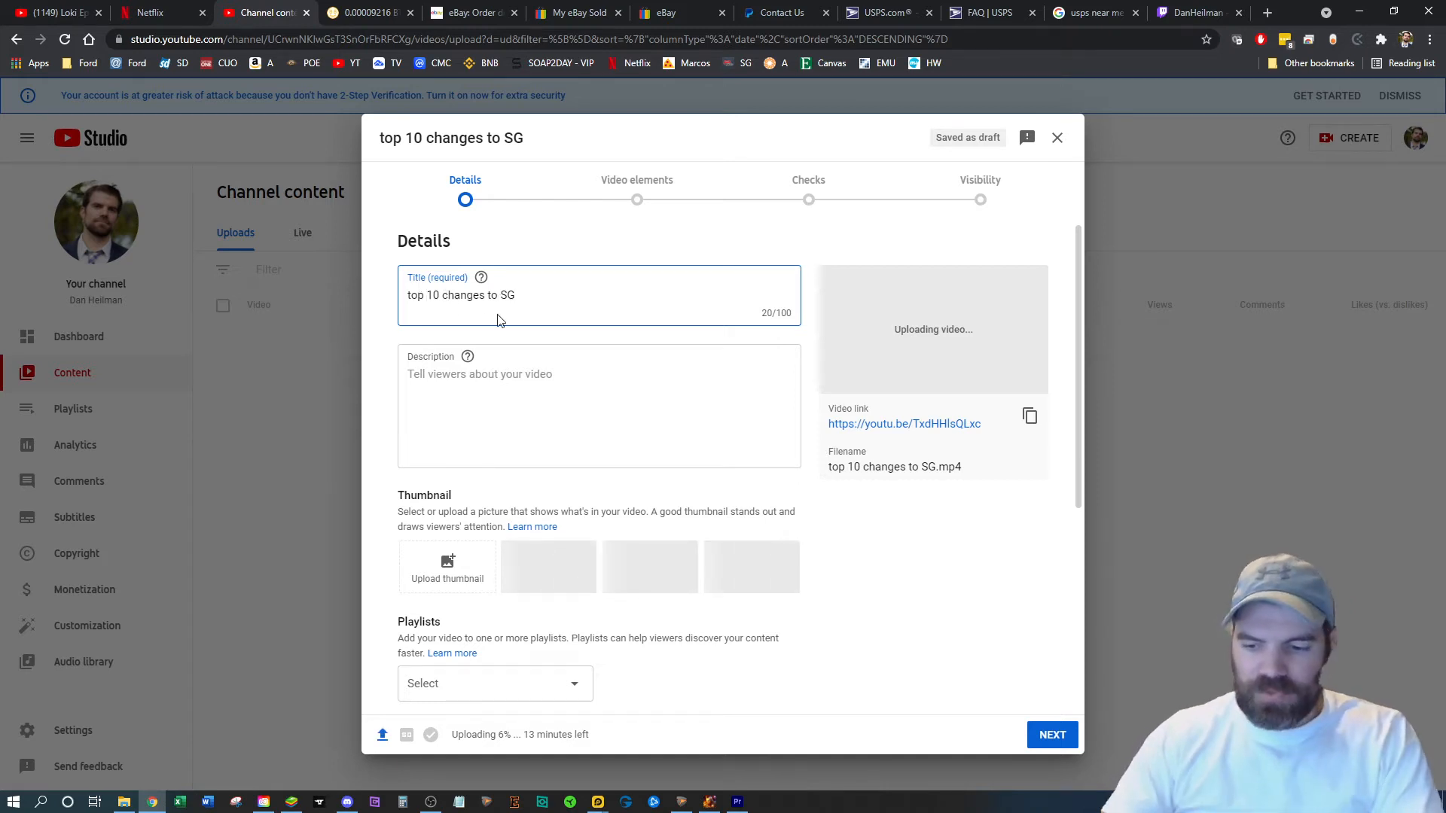
key("BackSpace")
key("BackSpace")
key("BackSpace")
type("To")
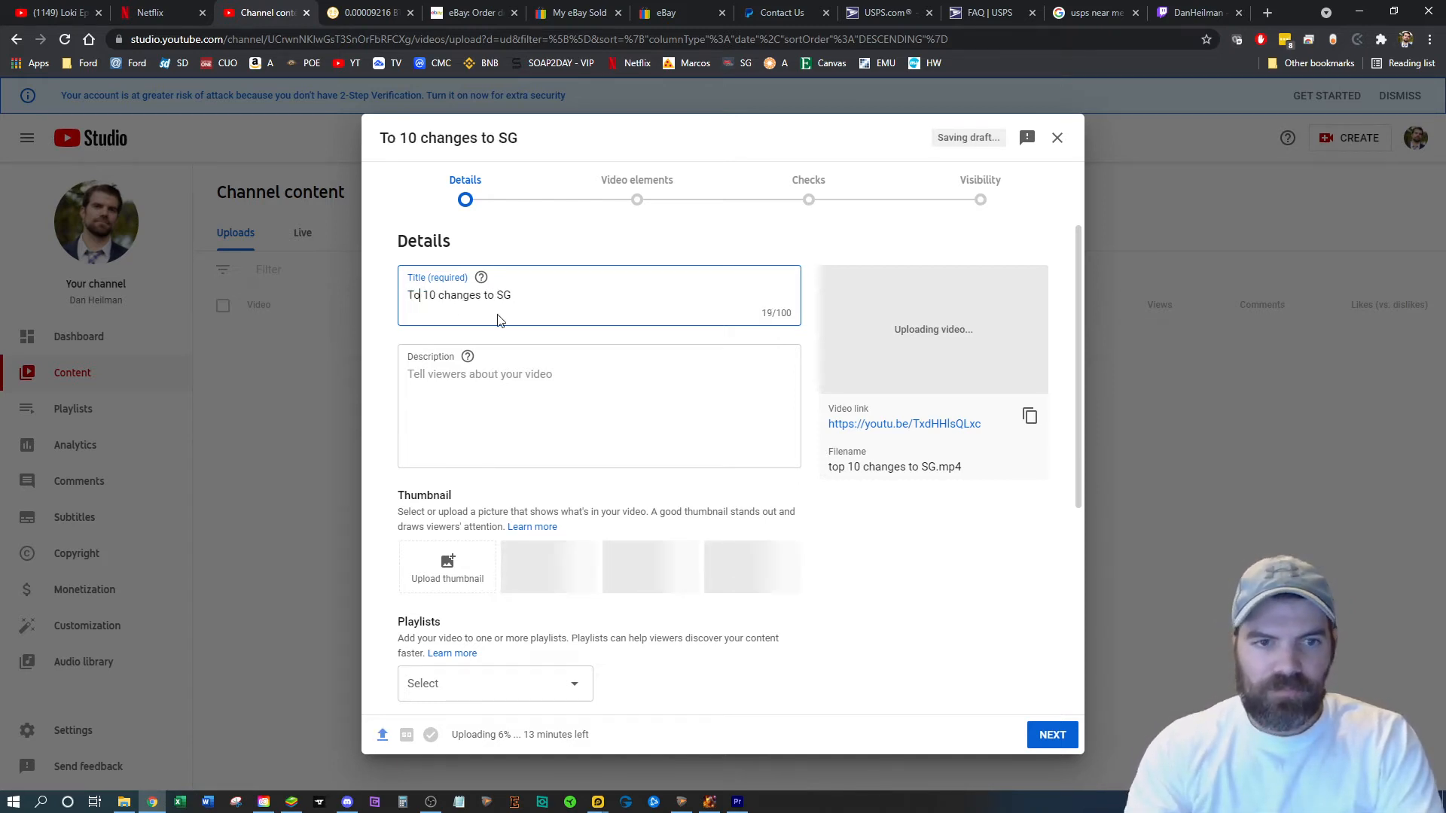
type("p")
Step: Expand the end of the video title so it reads "Top 10 changes to to fix Summoners Glory!"
left_click(502, 296)
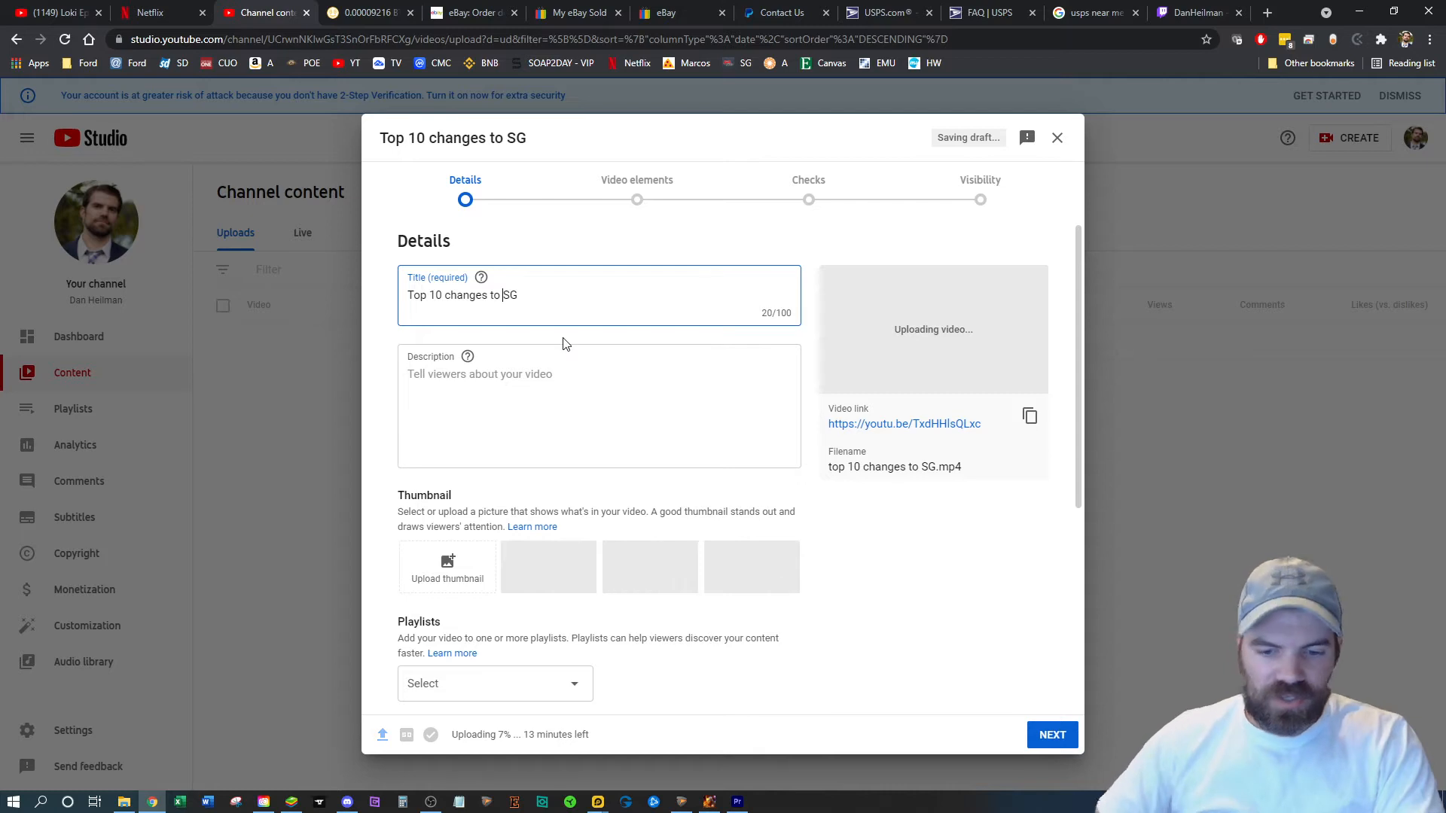
type("to ")
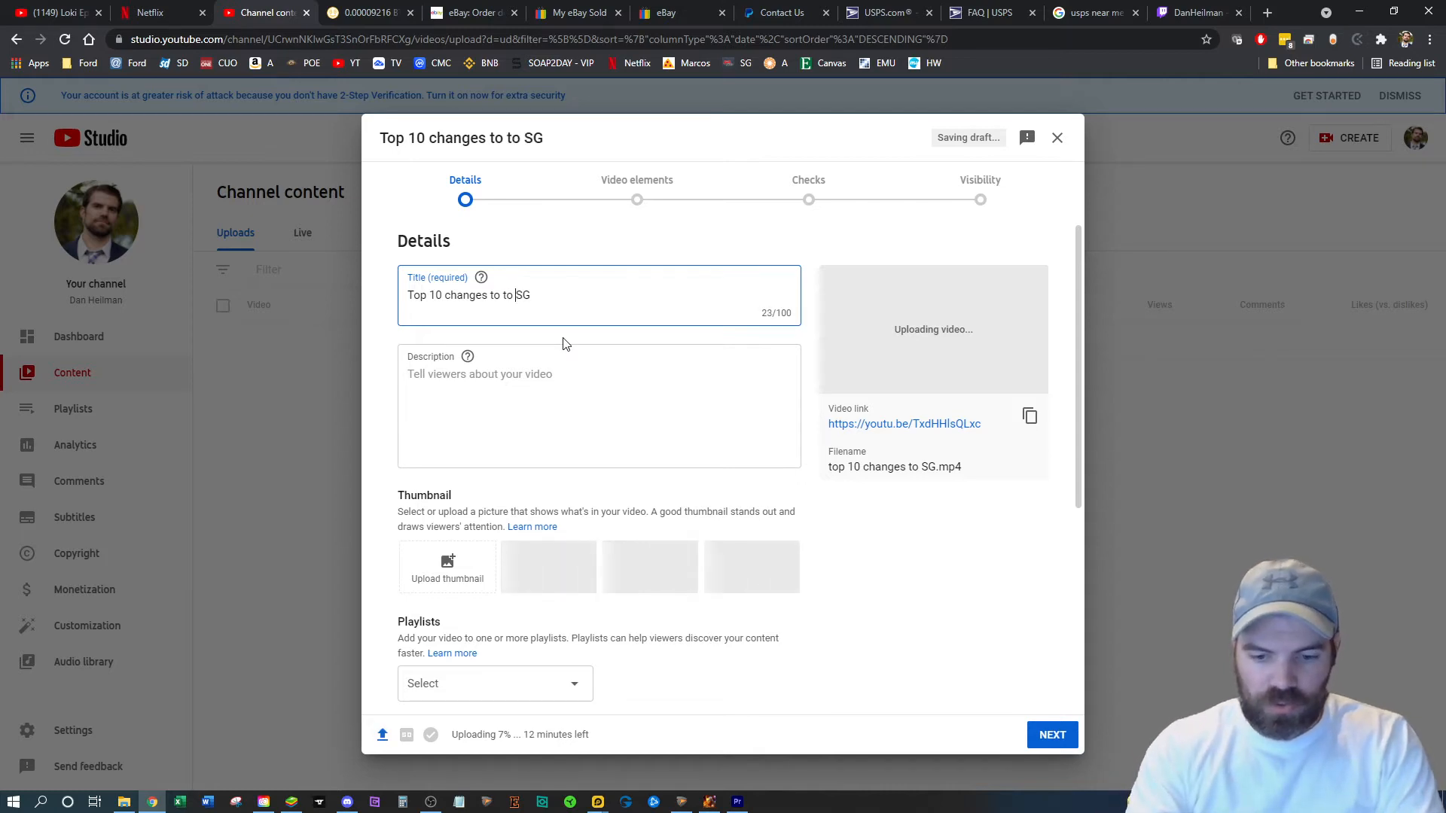
type("fix S")
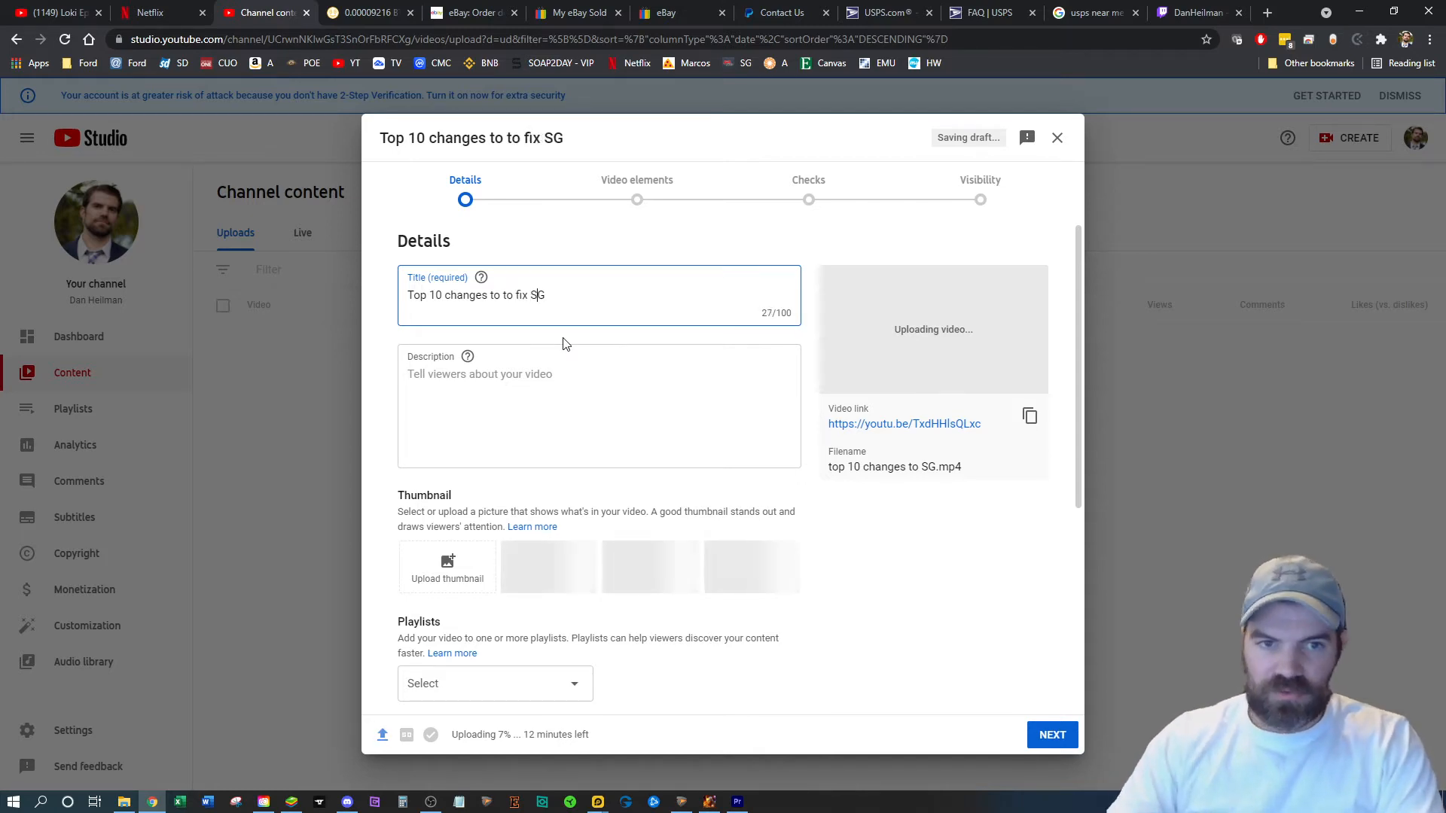
type("ummoners G")
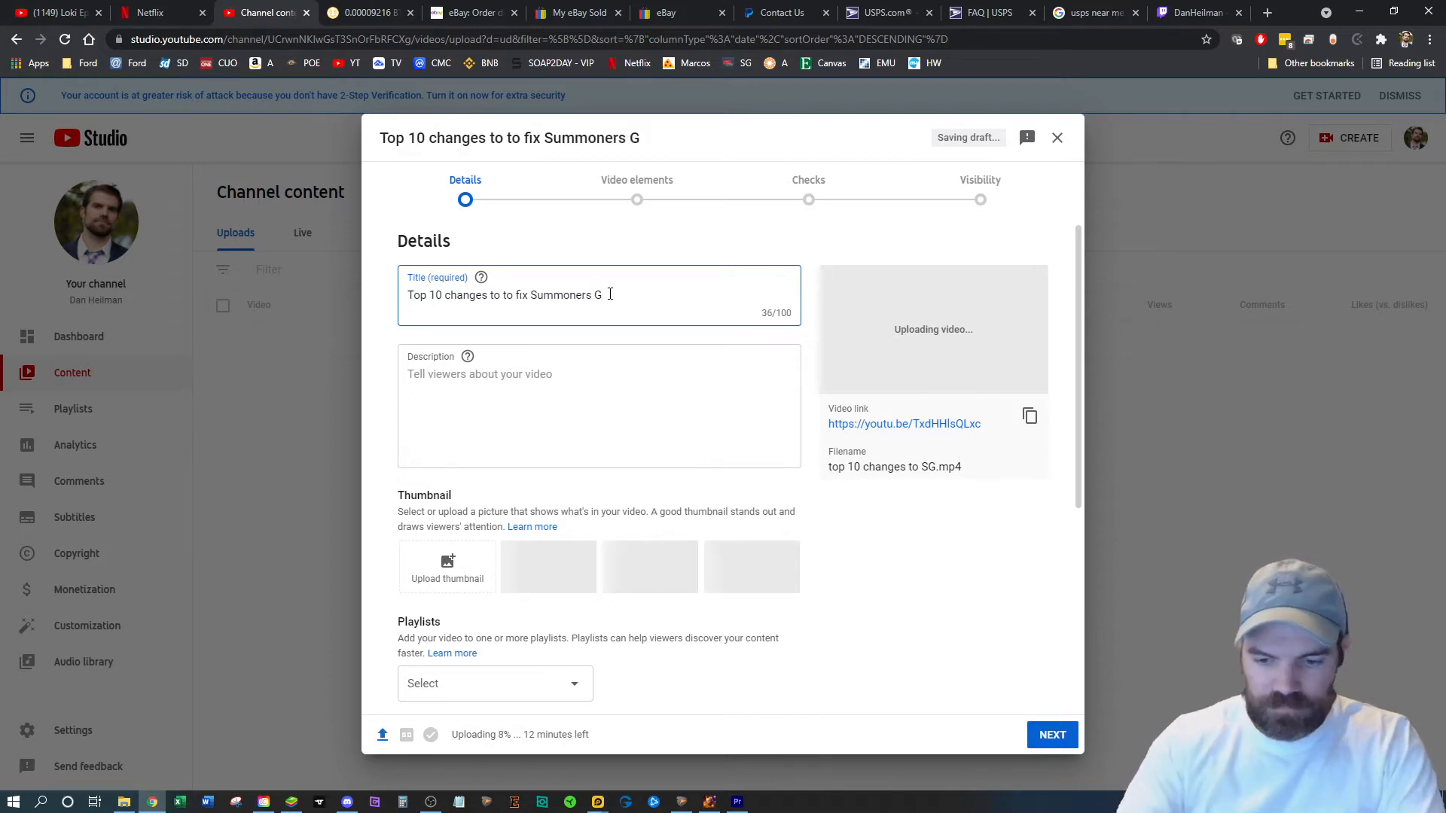
type("lory!")
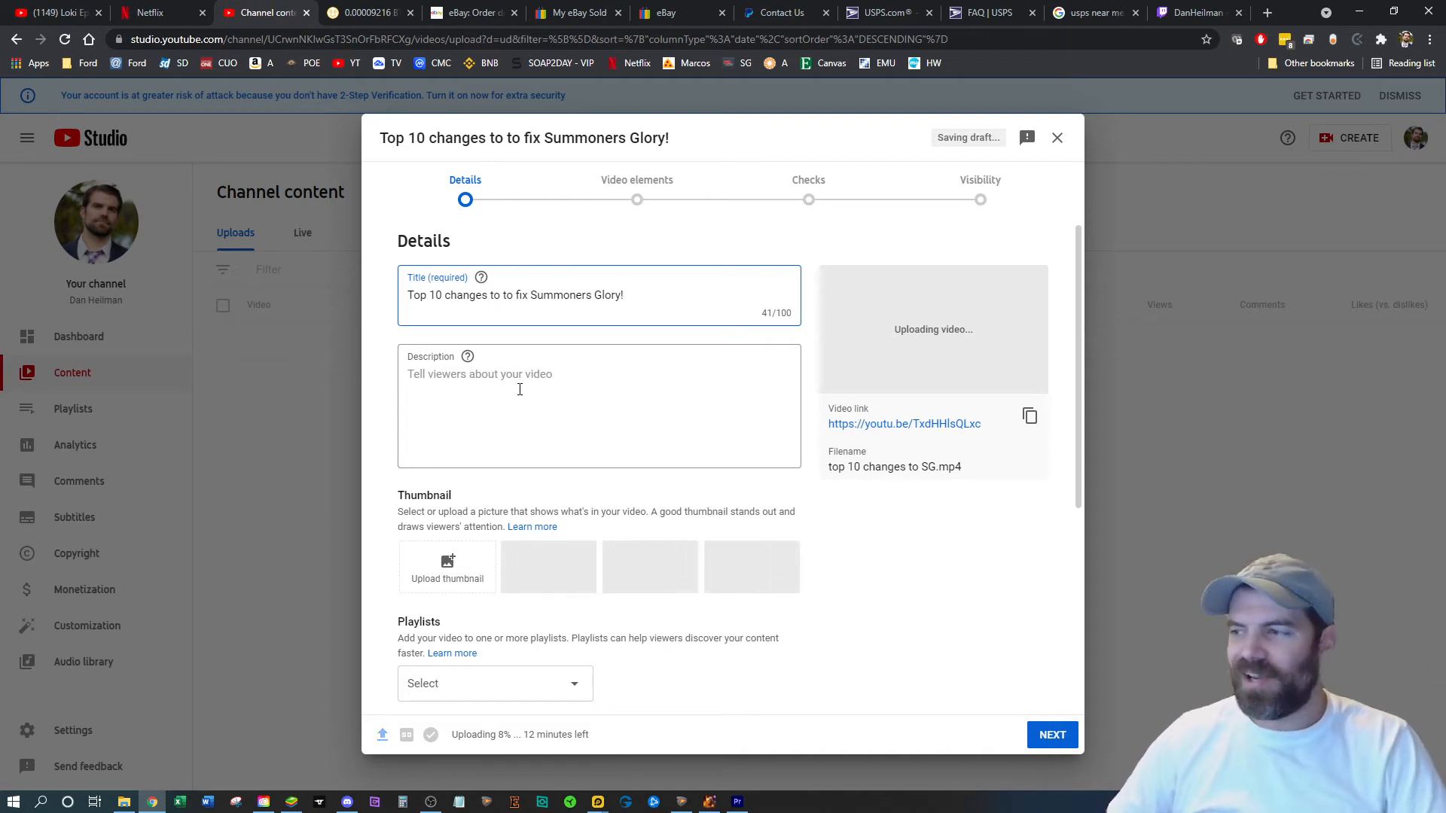
Step: Copy the title into the description and continue it with "THings like Guild boss, Rune sorting,"
left_click(520, 390)
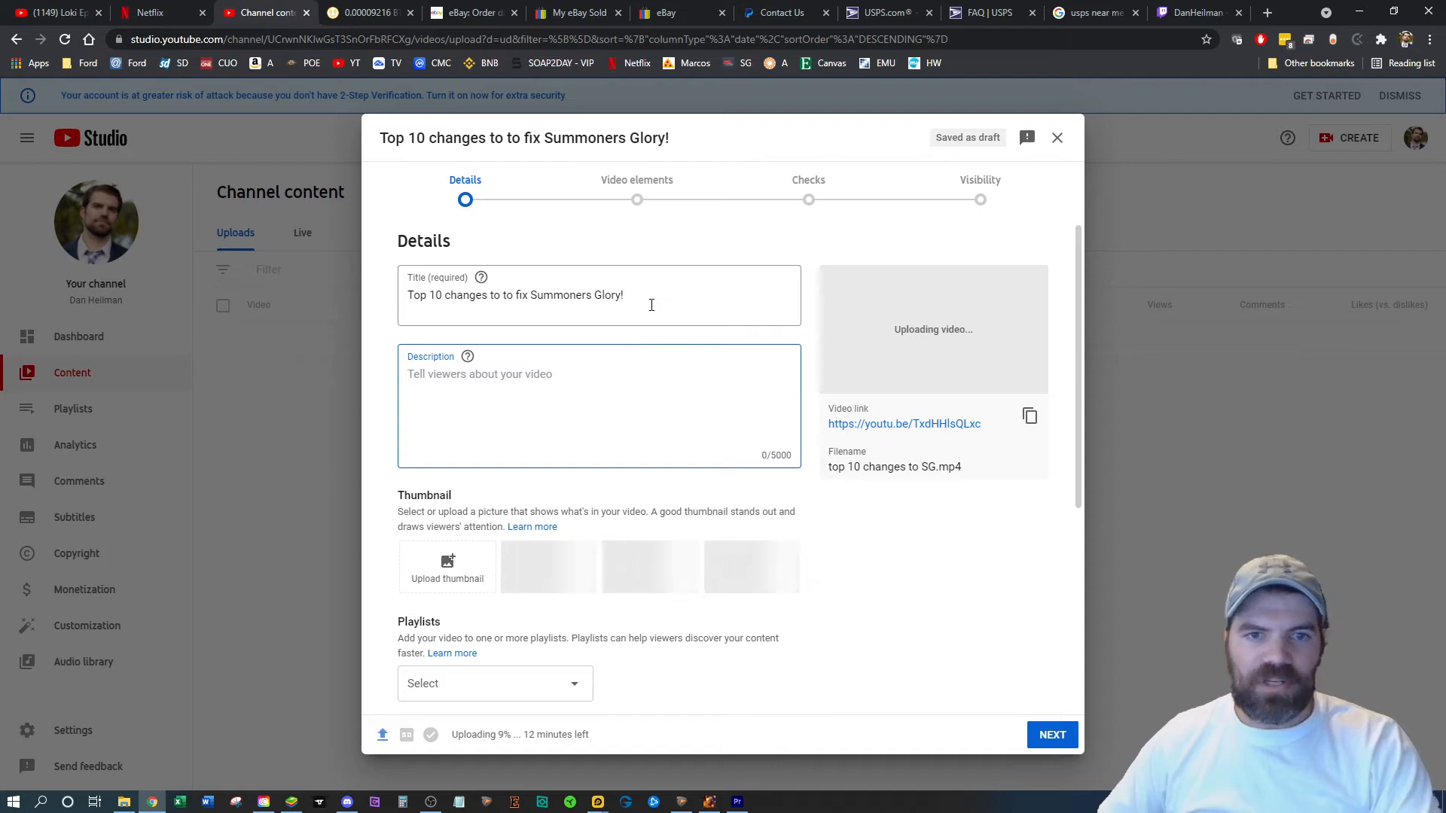
left_click_drag(648, 302, 351, 302)
key("ctrl+c")
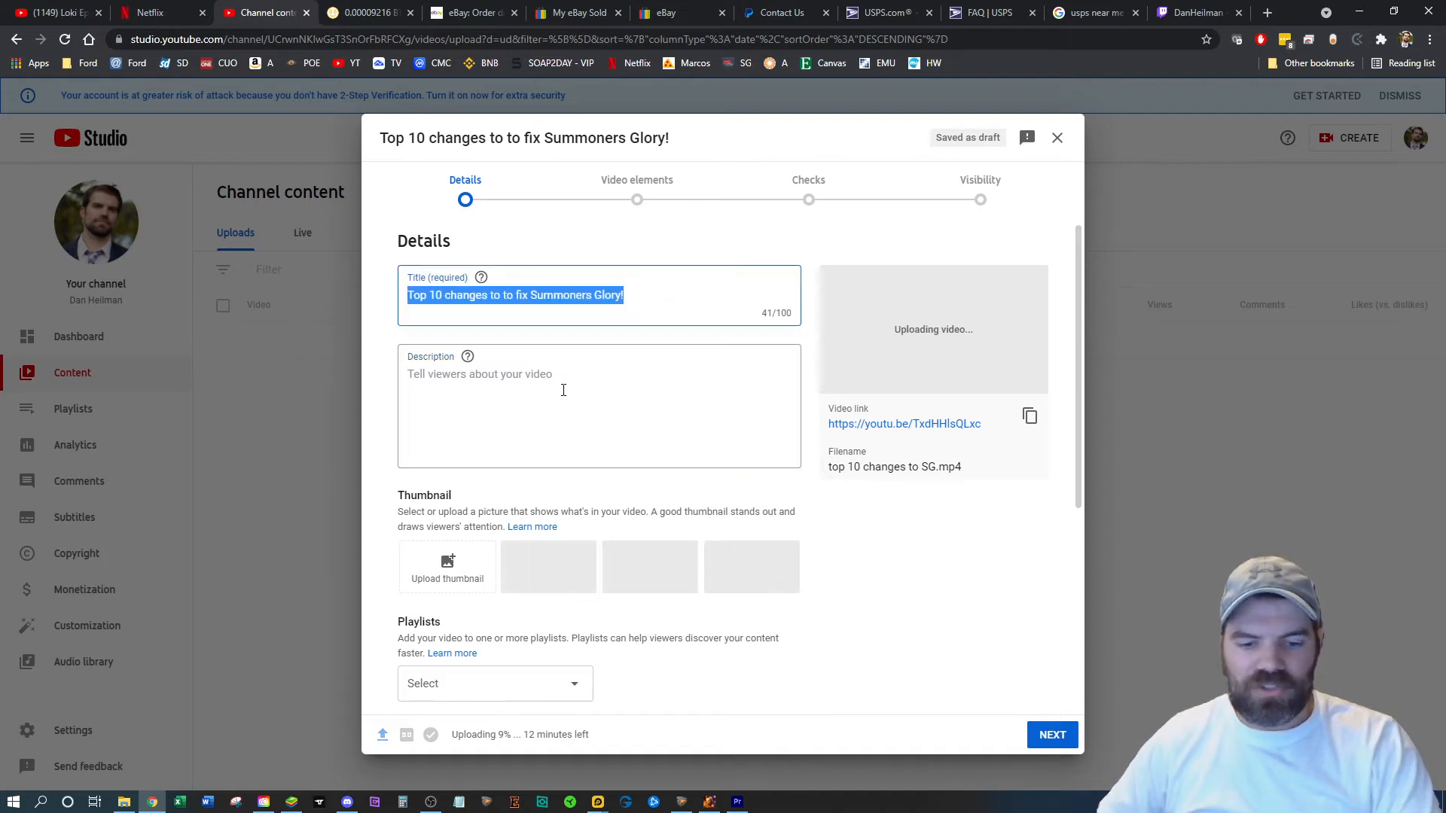
left_click(502, 374)
key("ctrl+v")
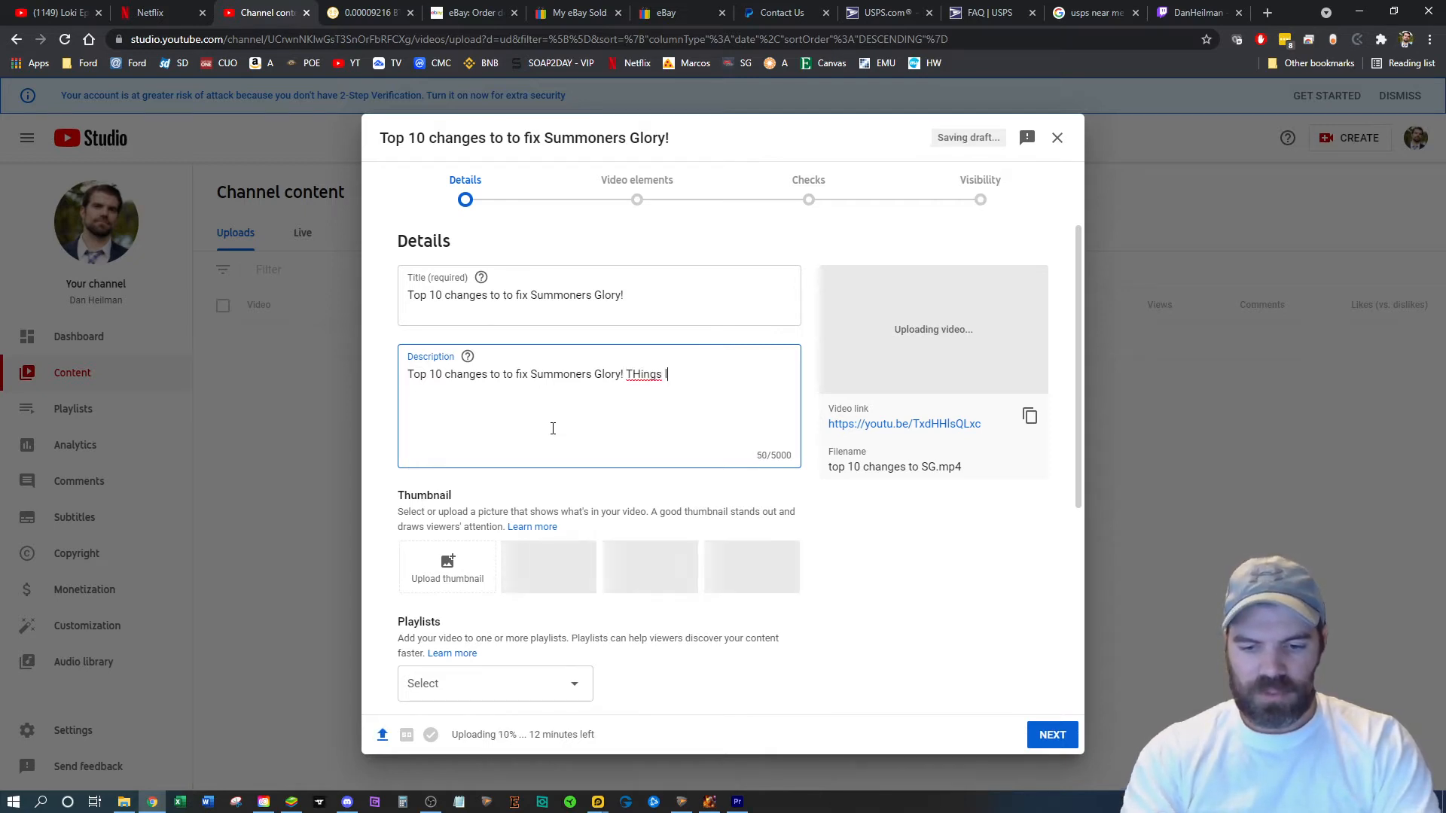
type("ike Guild boss,")
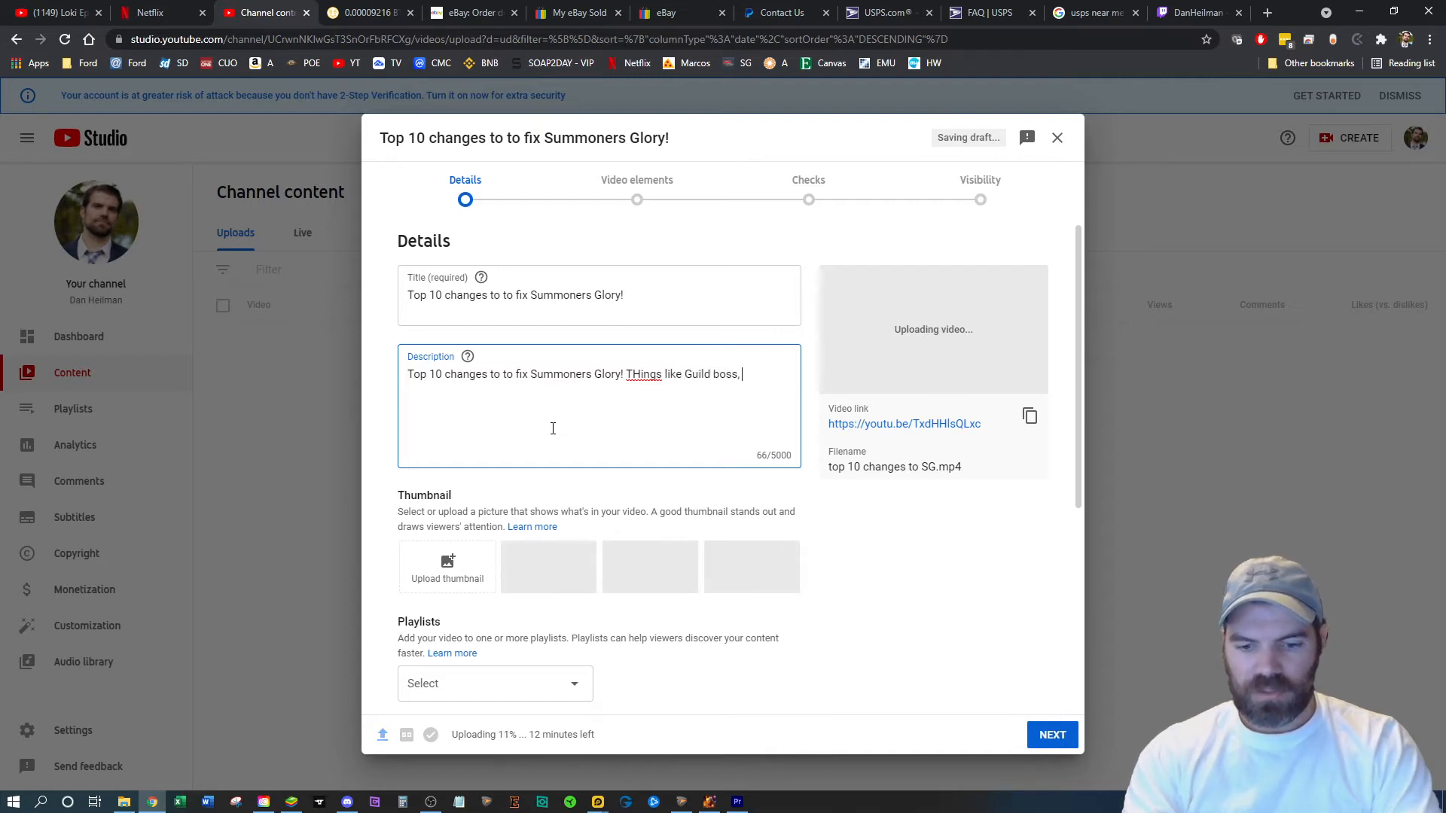
type(" Rune sort")
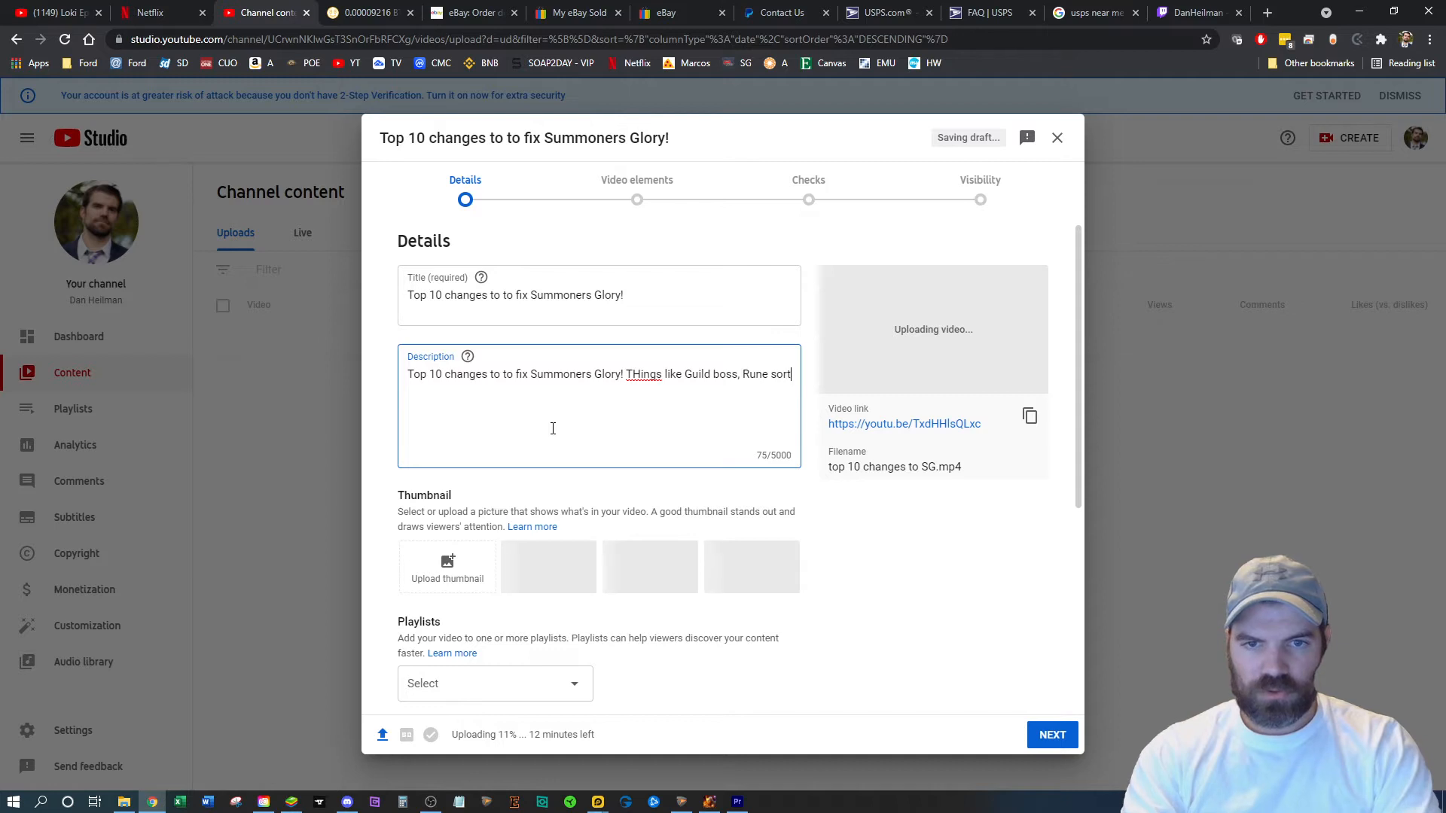
type("ing,")
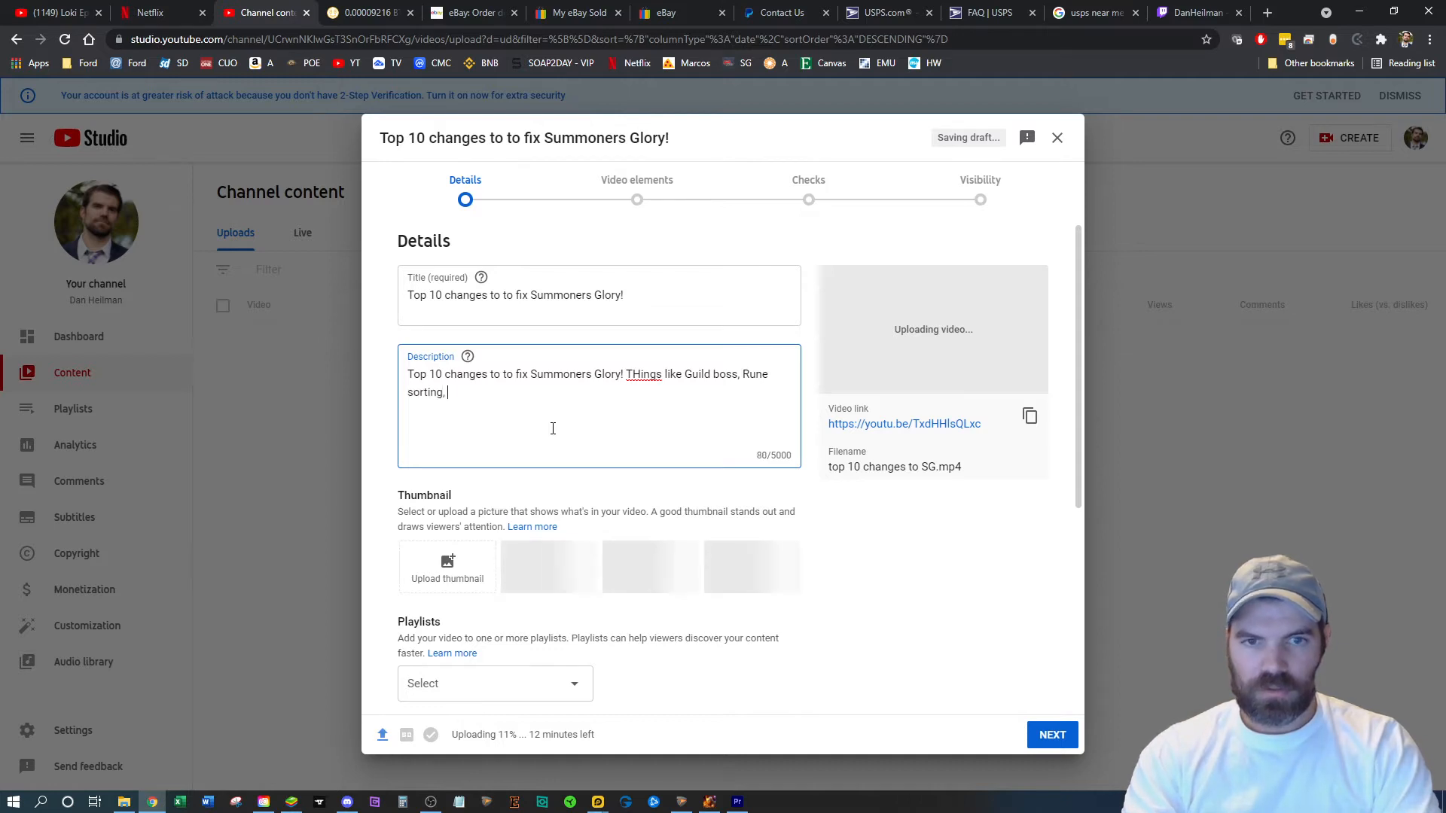
Step: Correct the misspelled "THings" in the description to "Things" with the spelling suggestion
right_click(646, 372)
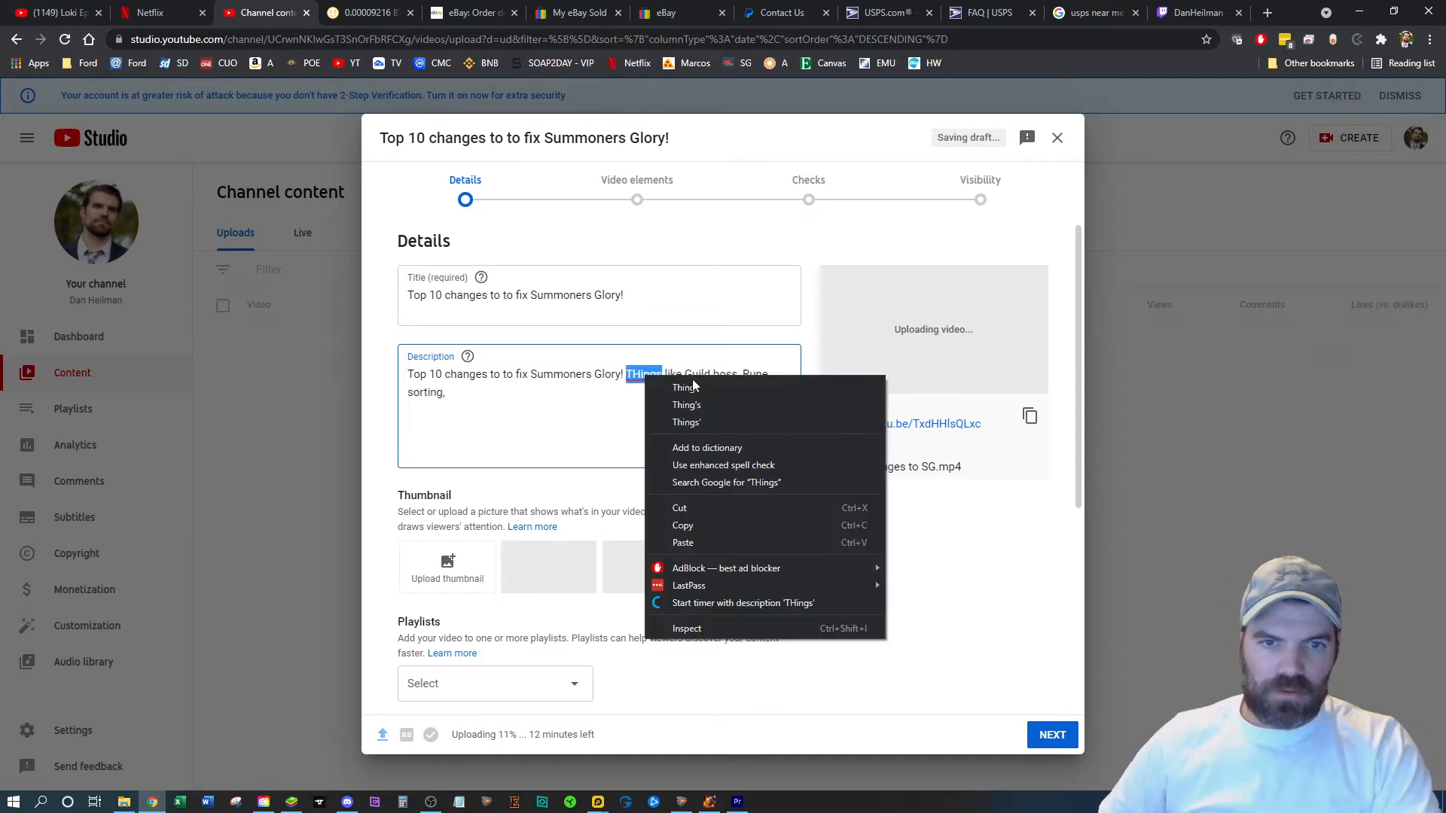
left_click(650, 383)
left_click(505, 402)
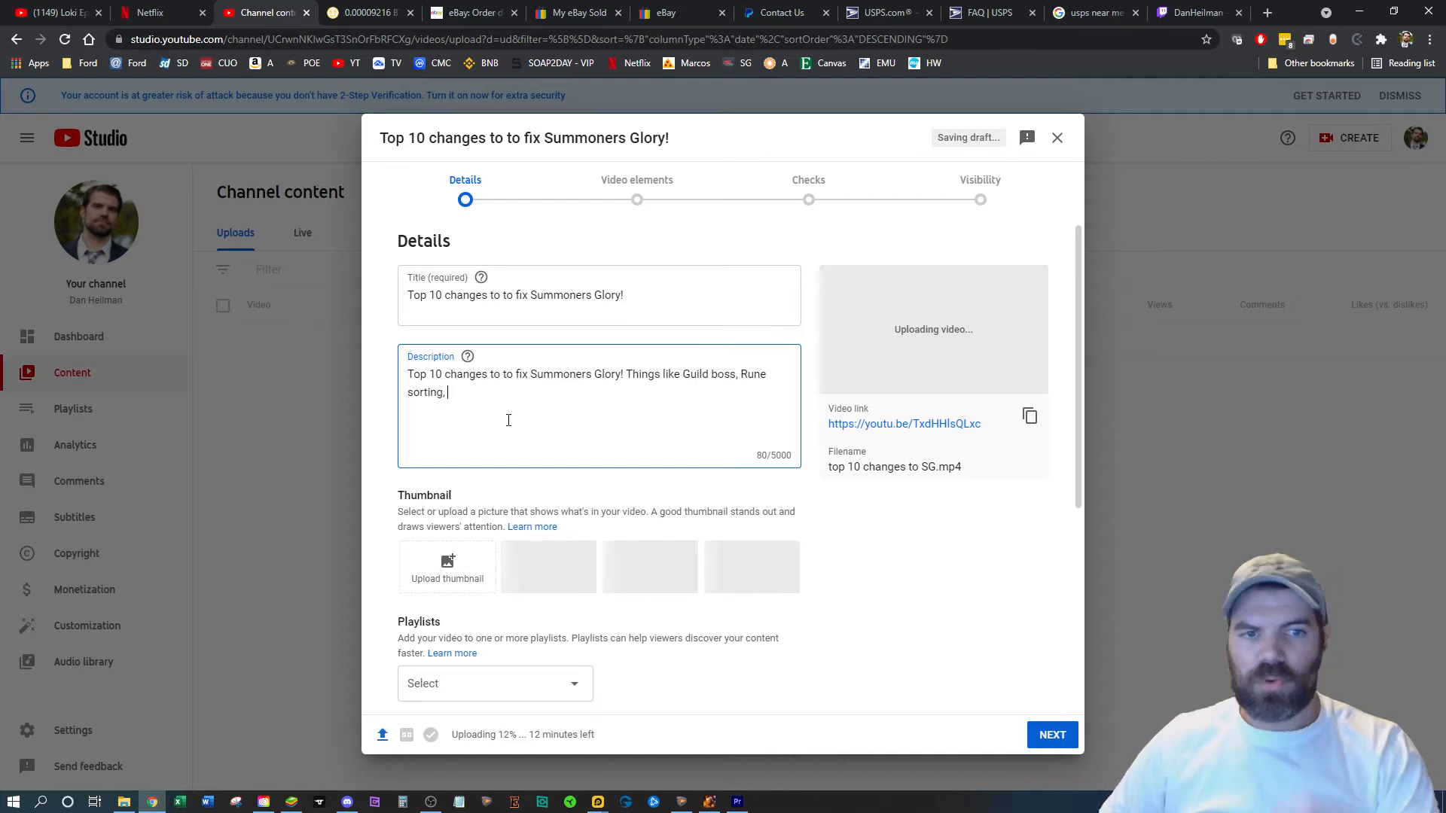
Step: Continue the description with "Squad play, Phantom fixes, Server stability, etc." and add blank lines after it
mouse_move(468, 358)
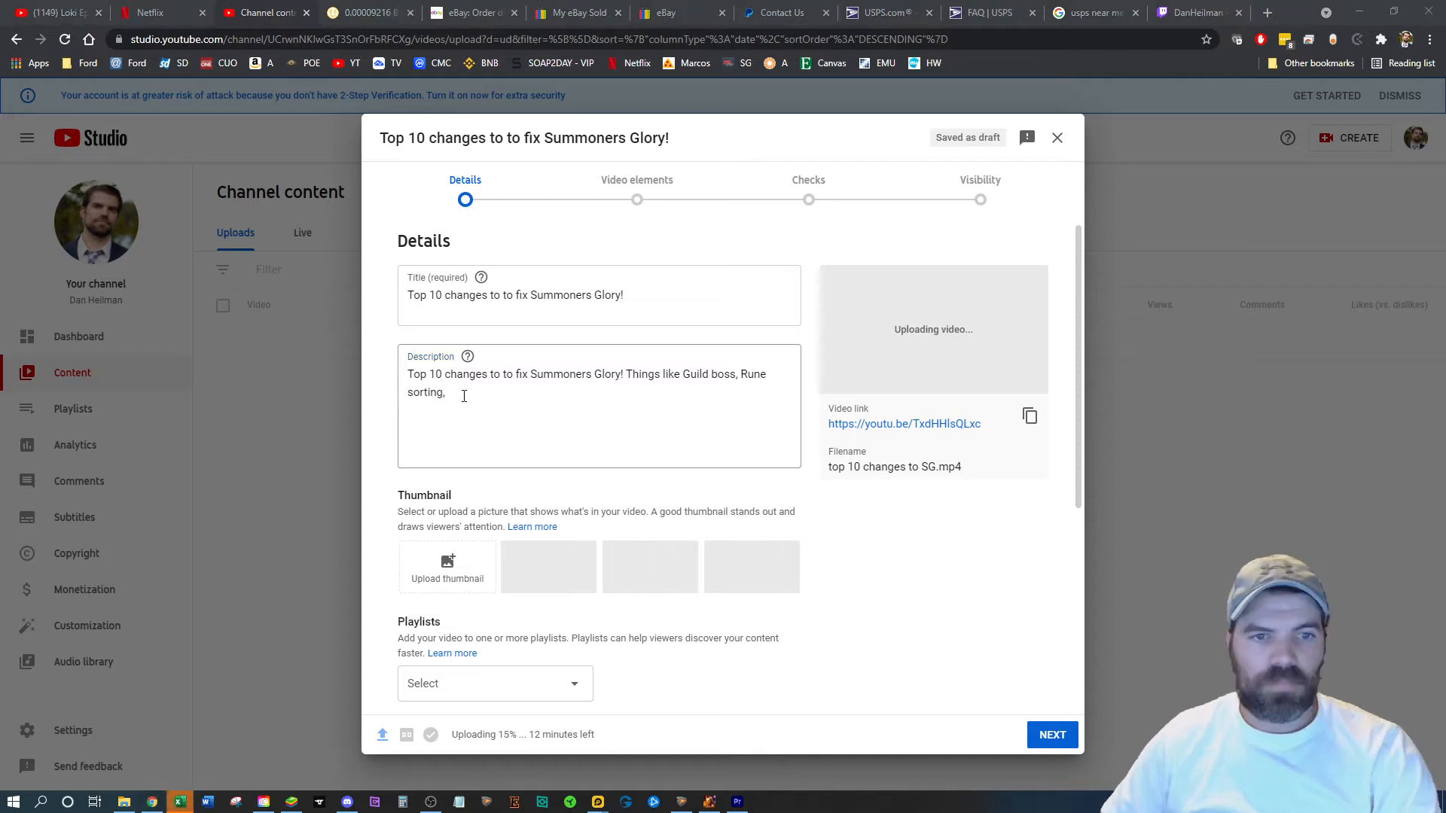
type("Squad pla")
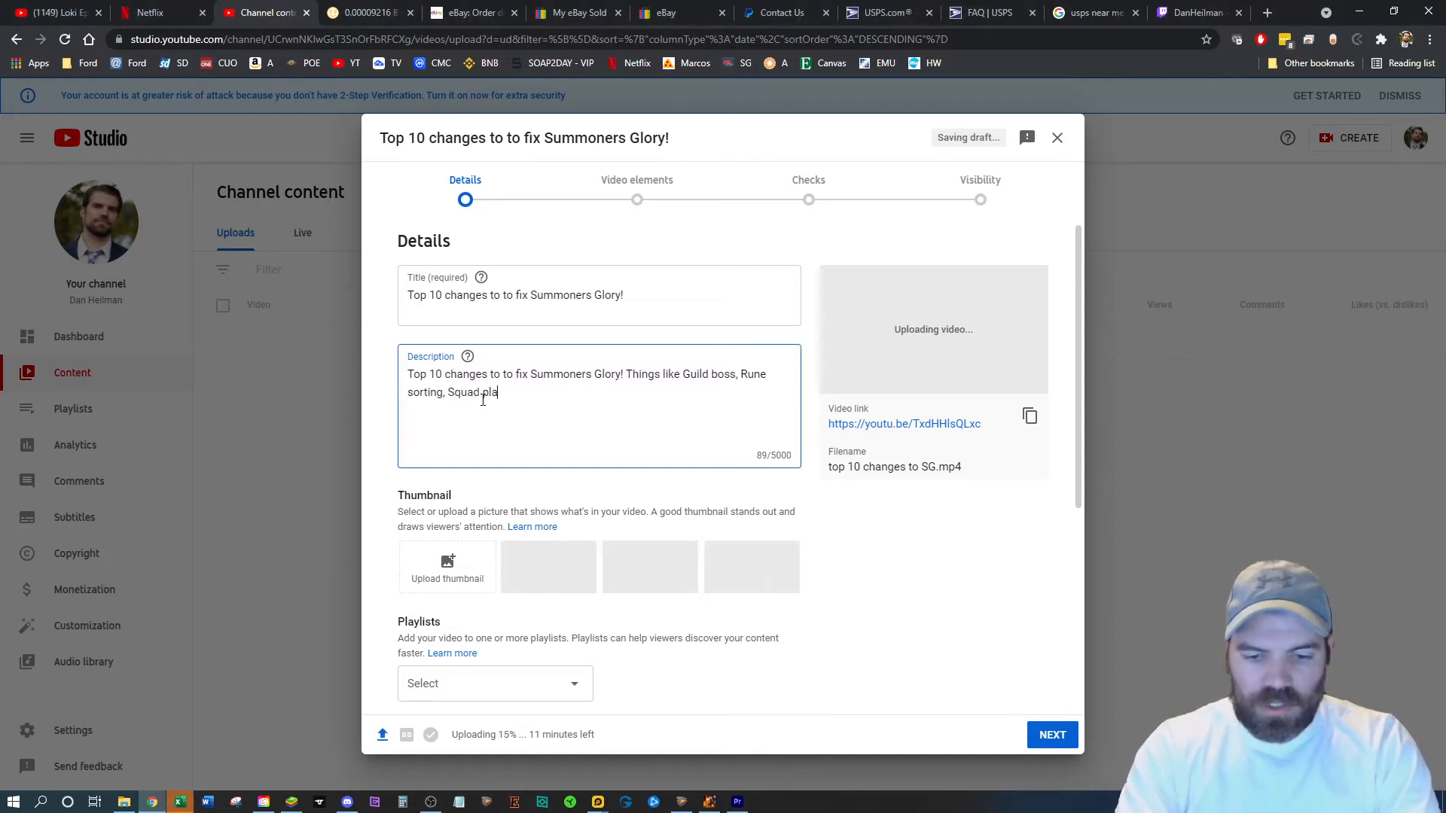
type("y")
type(", ")
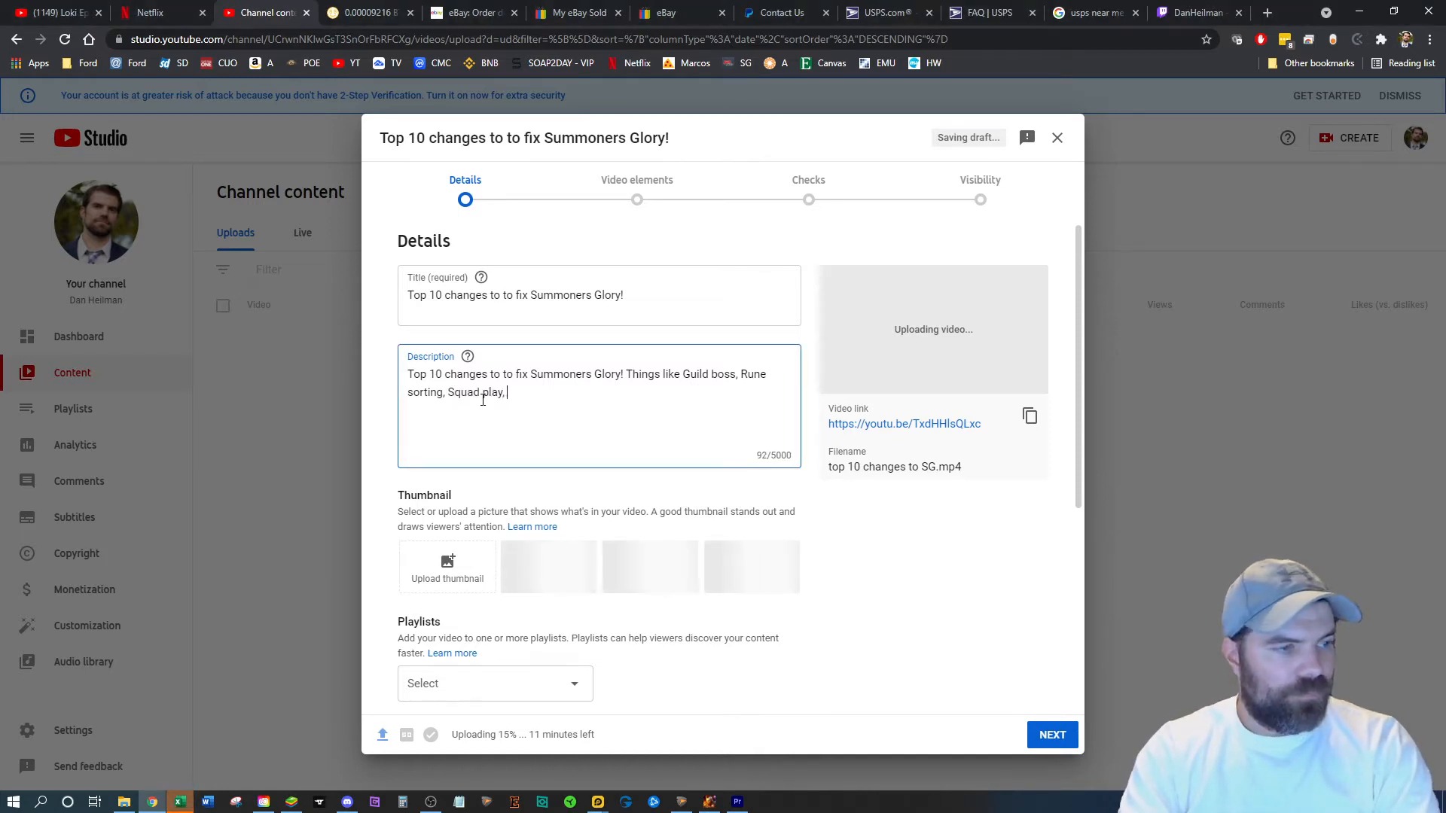
type("Phantom fixes")
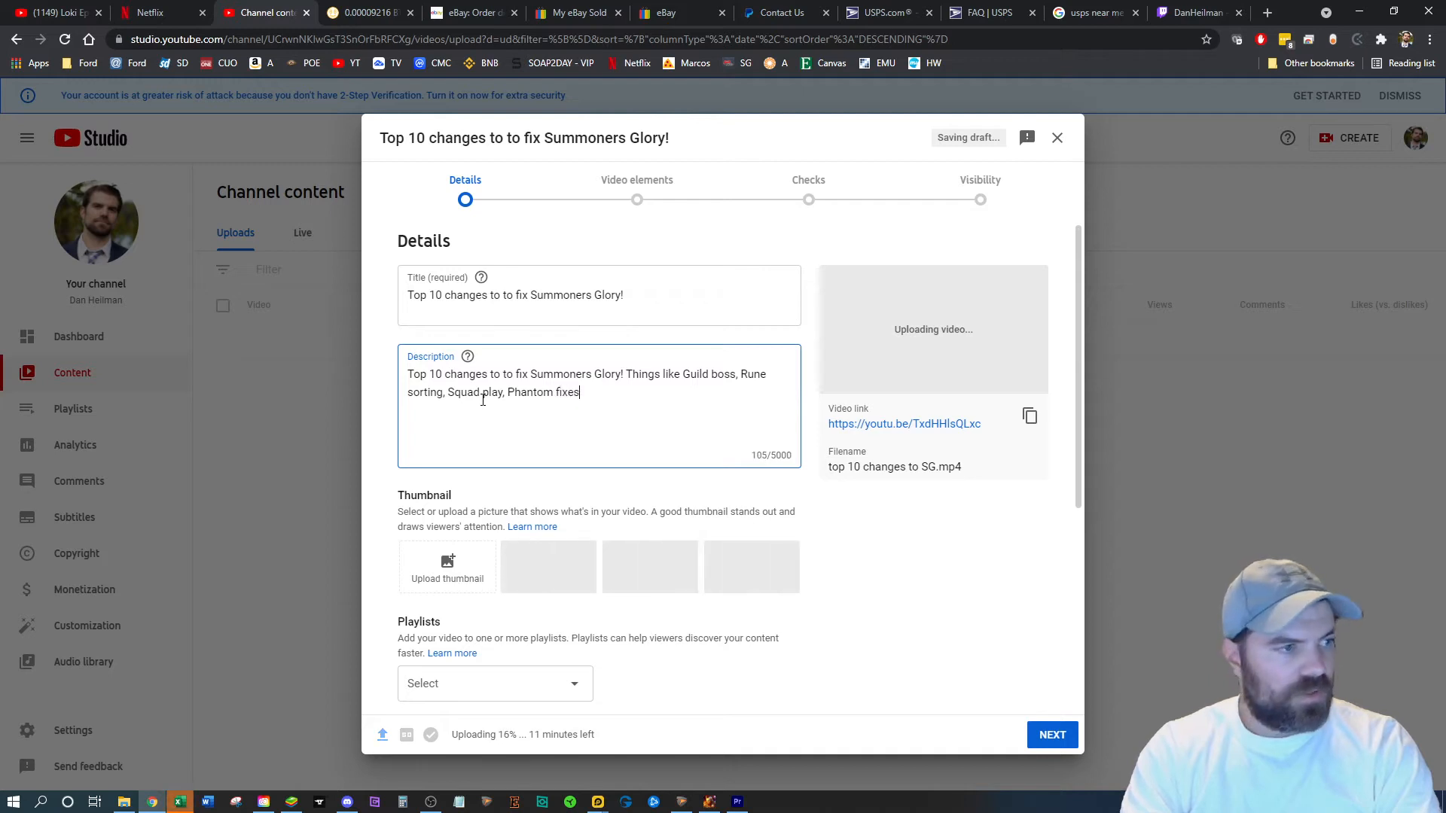
type(", Serv")
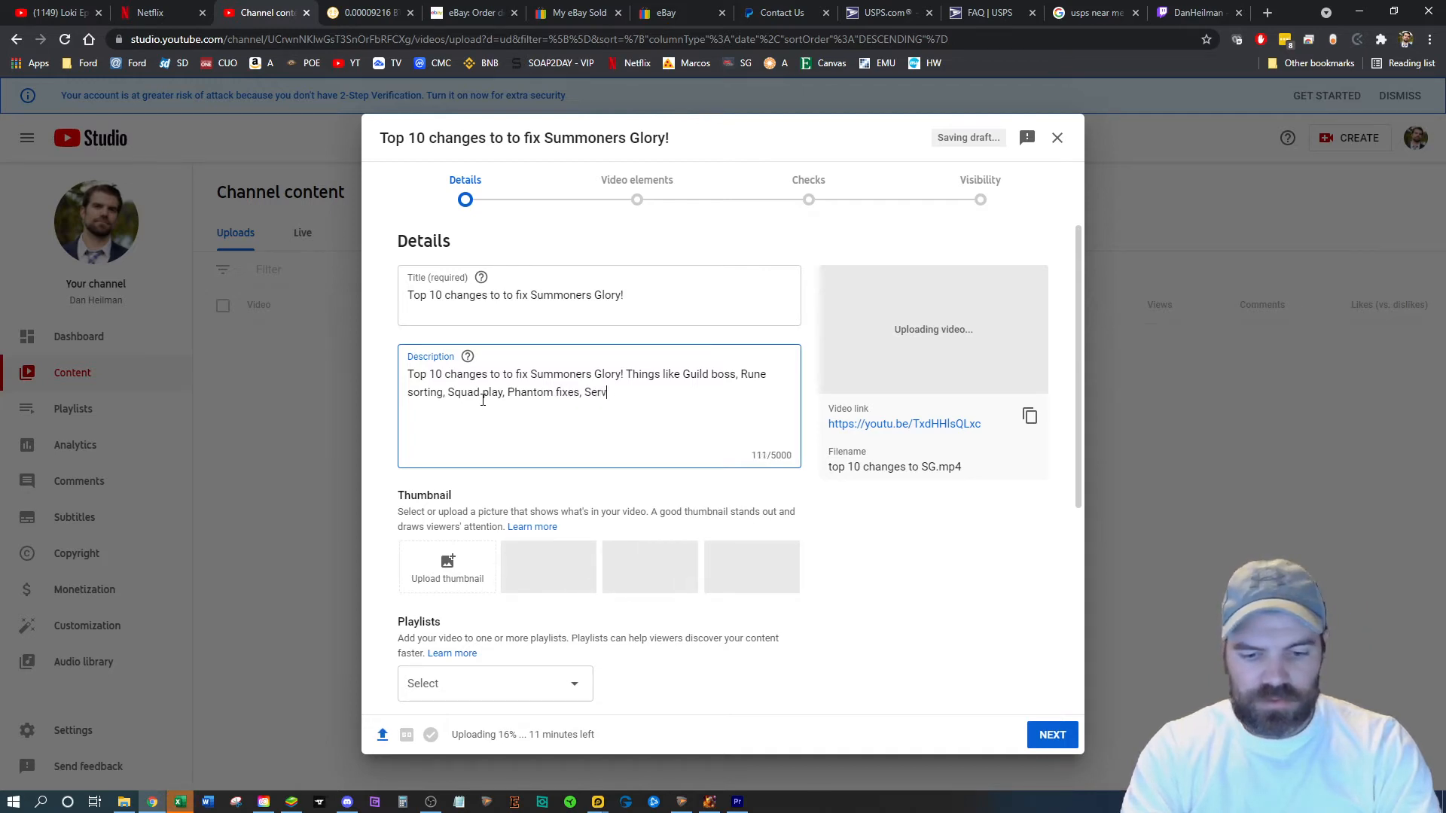
type("er stability, etc.")
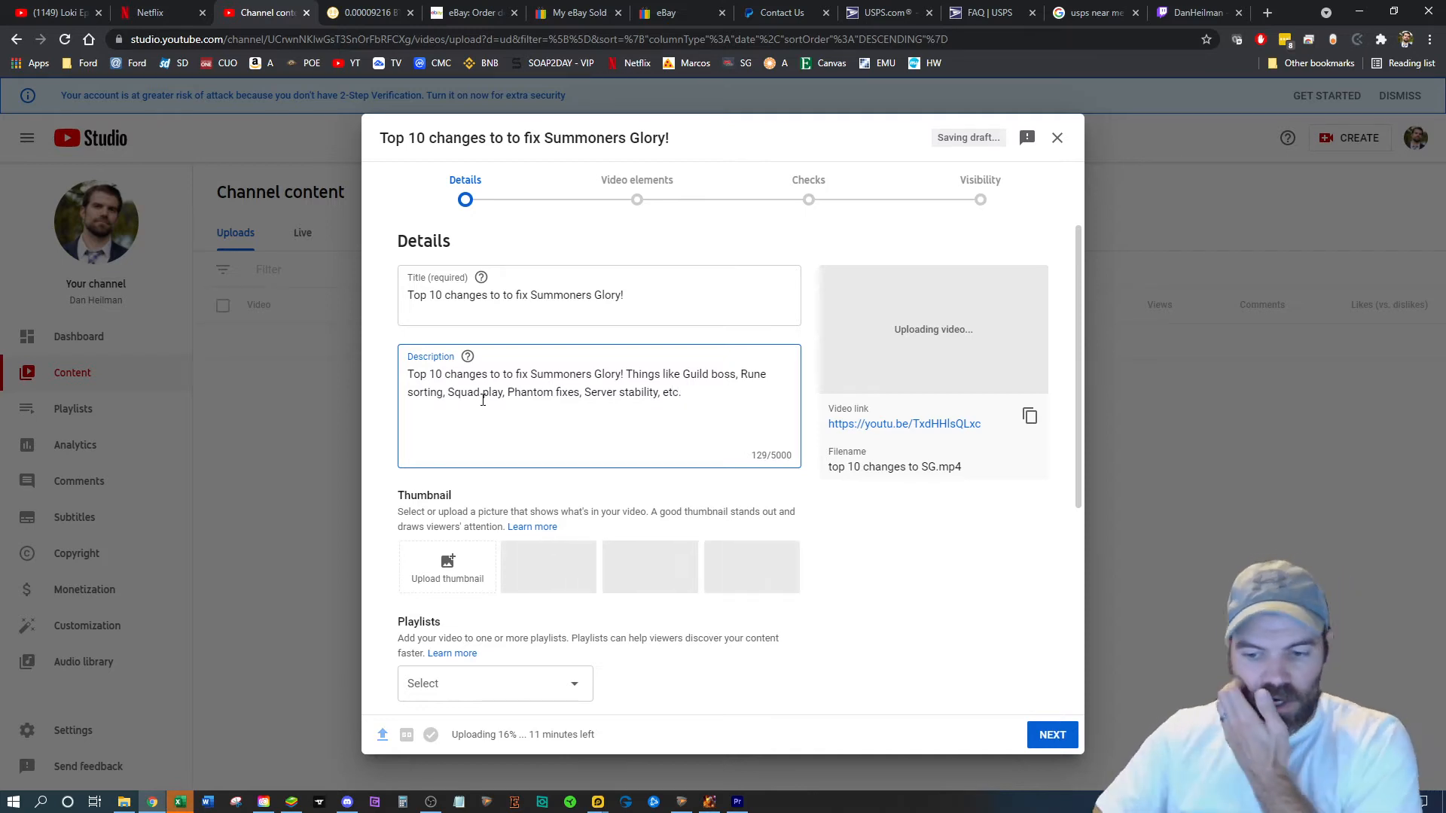
key("Return")
key("Return")
key("Return")
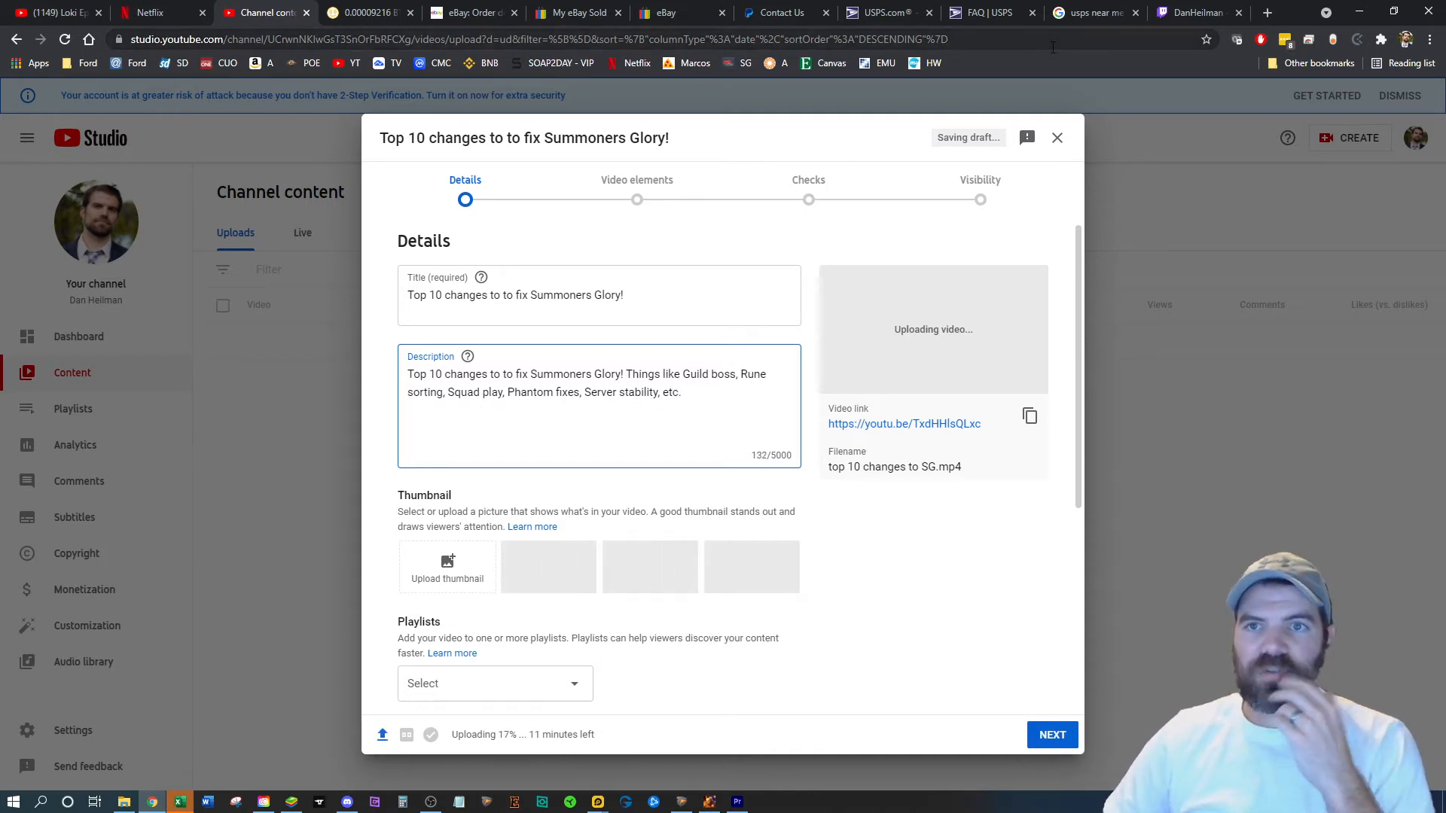
Step: Switch to File Explorer and open the "1SG Template" text file from the YouTube Details folder inside Videos
left_click(124, 802)
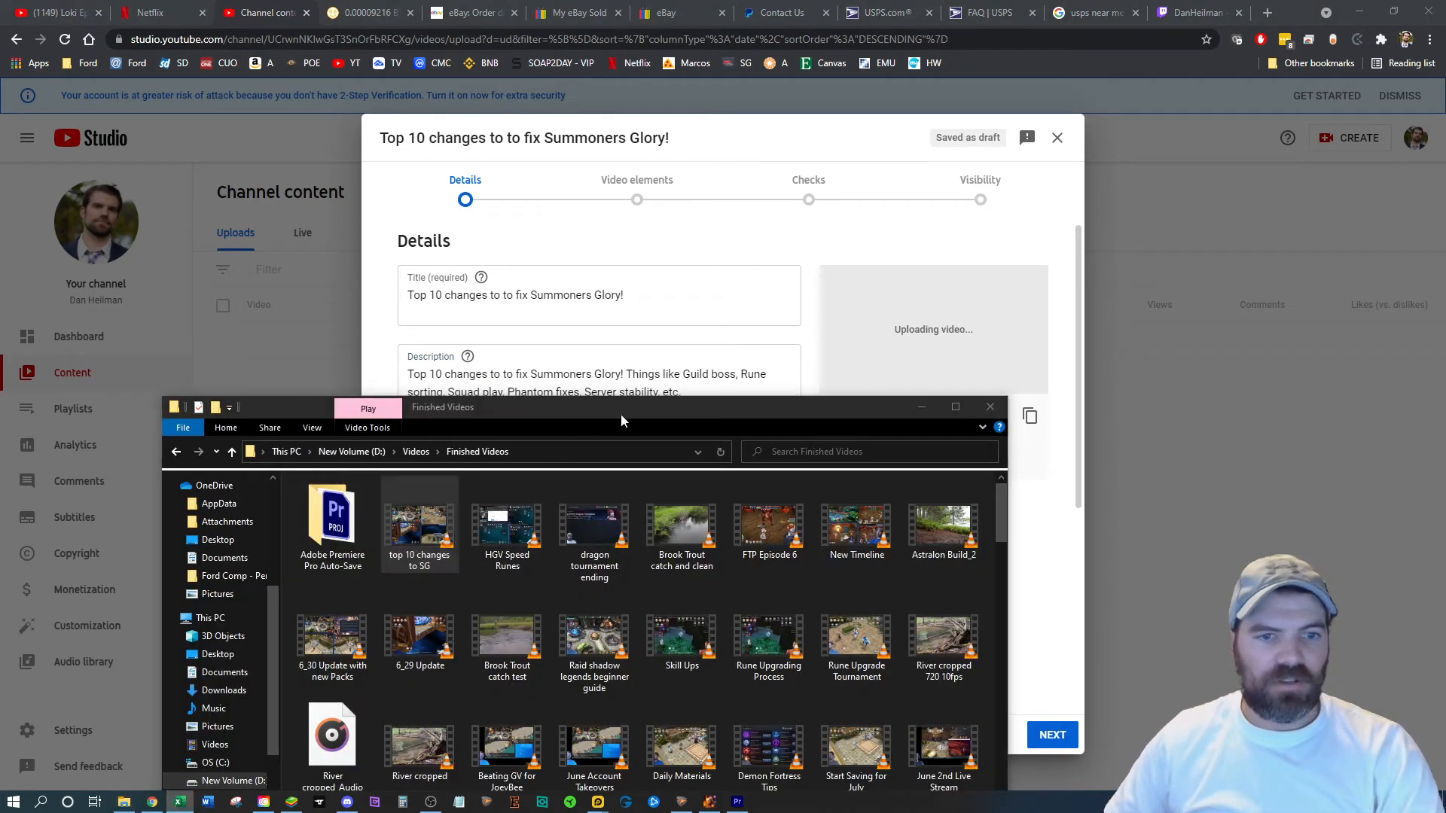
left_click_drag(624, 414, 670, 228)
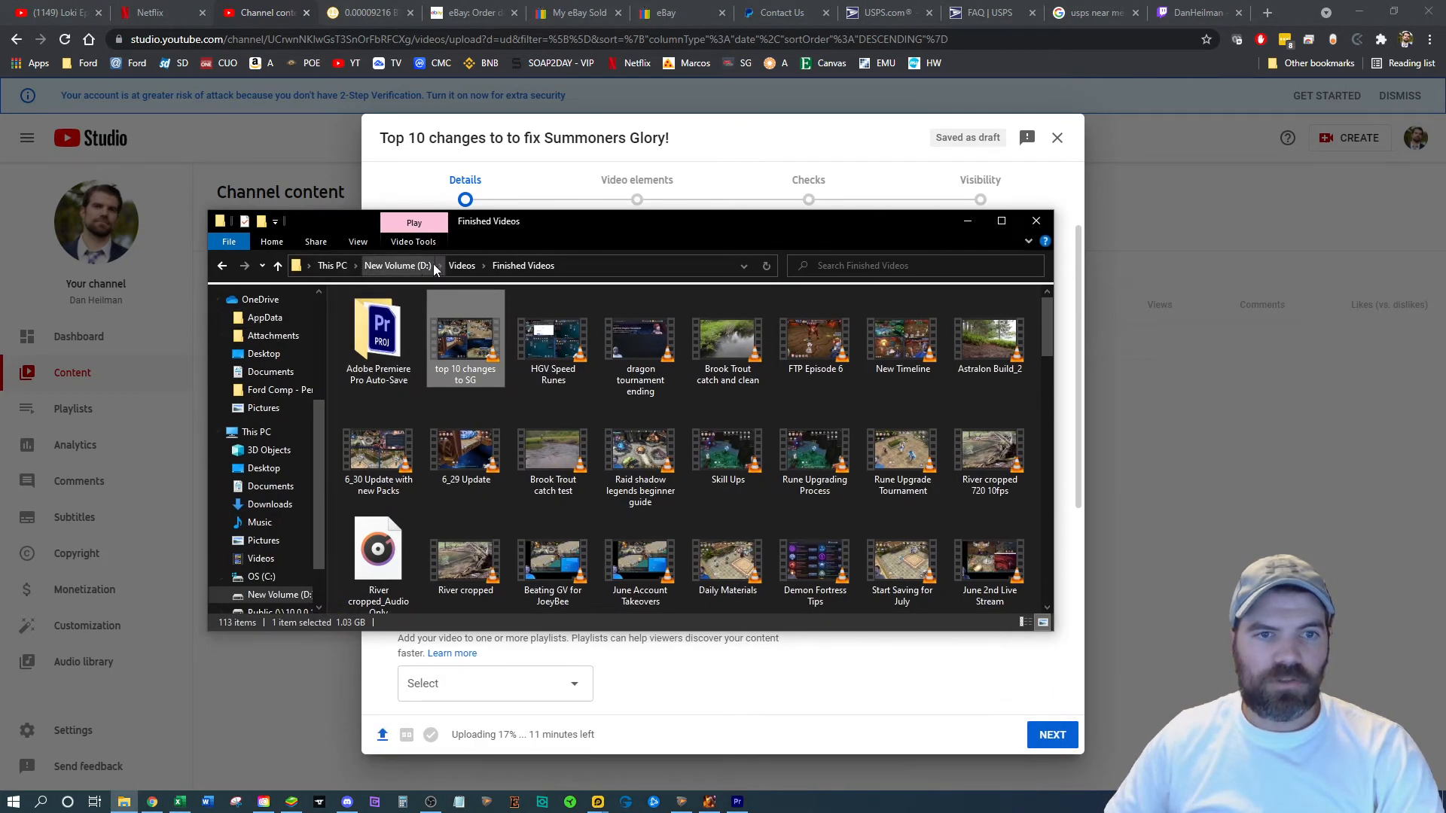
left_click(462, 266)
double_click(557, 451)
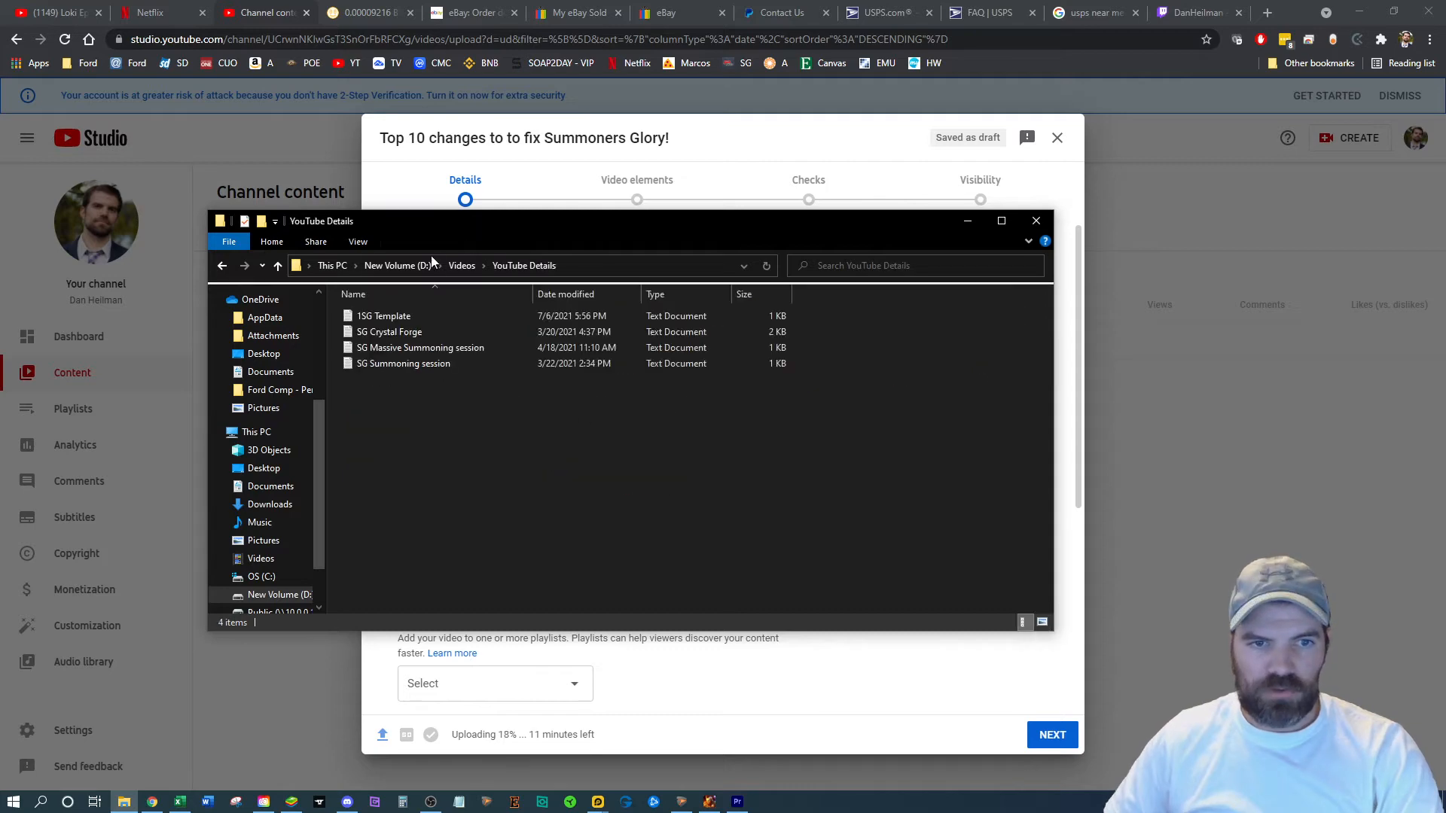
left_click(396, 326)
double_click(396, 318)
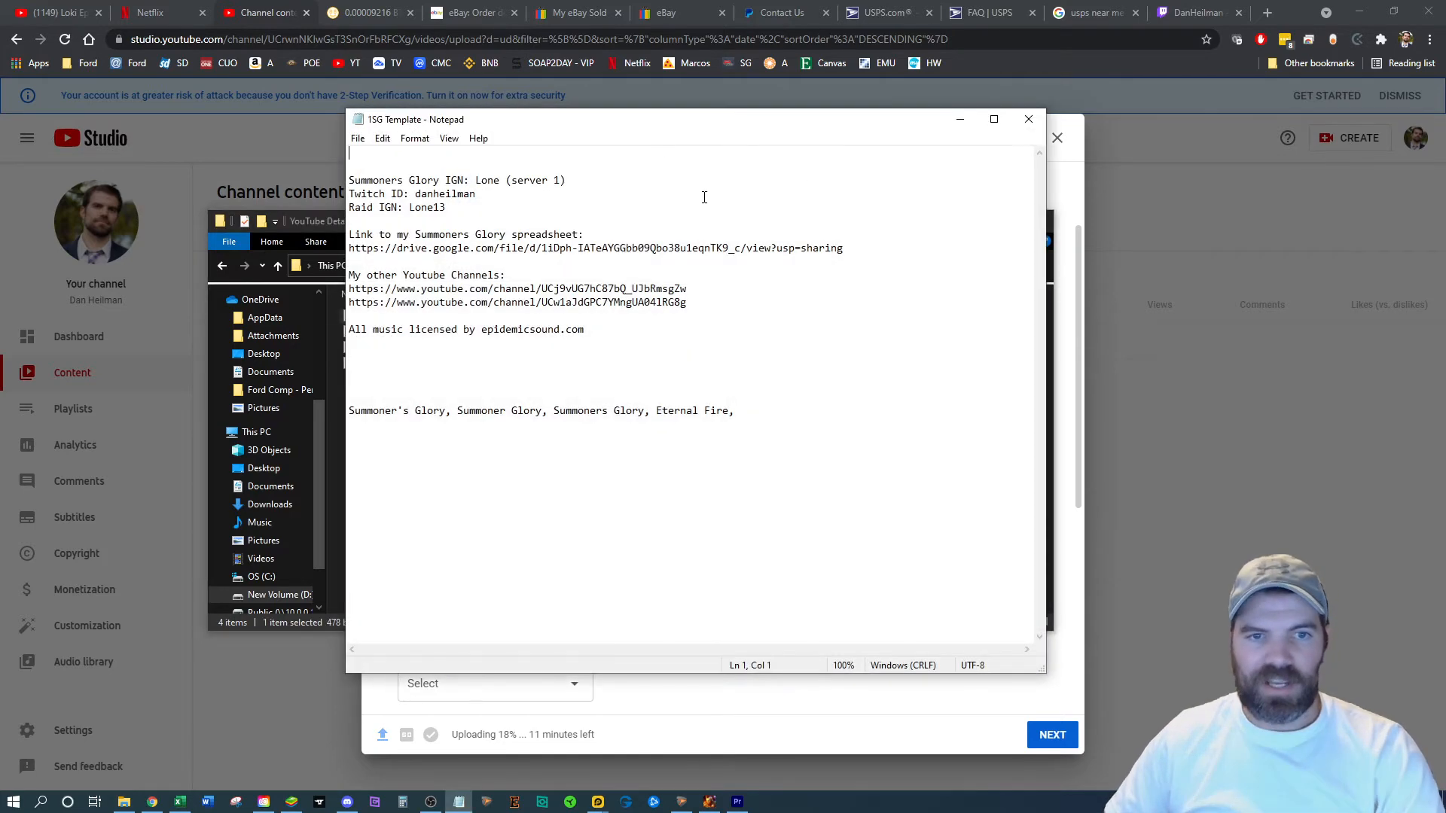
Step: Copy the template's block from the Summoners Glory IGN line through the music licence line and paste it at the end of the video description
left_click_drag(687, 128, 1049, 204)
left_click_drag(542, 220, 0, 235)
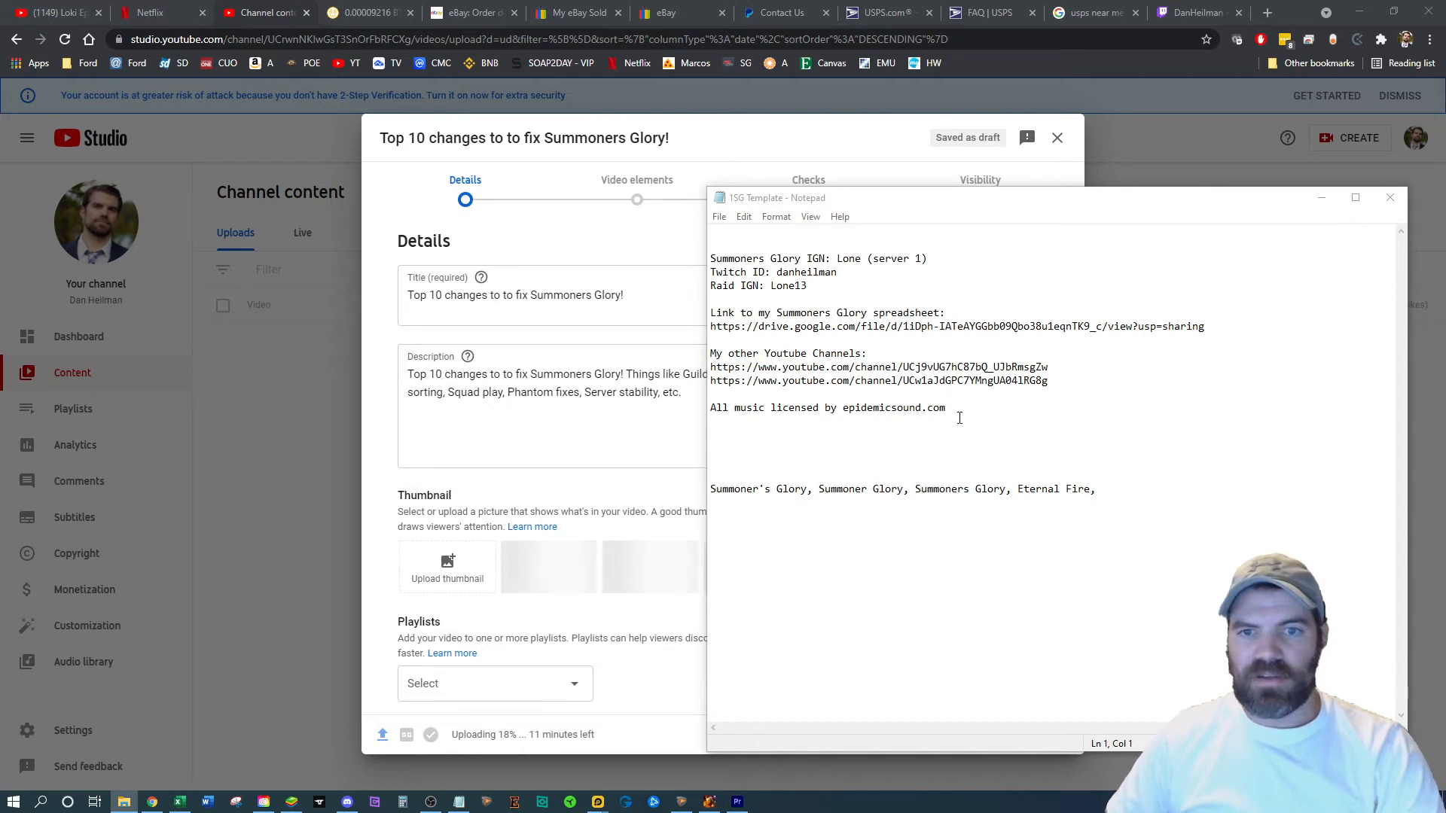
left_click_drag(950, 410, 710, 241)
key("ctrl+c")
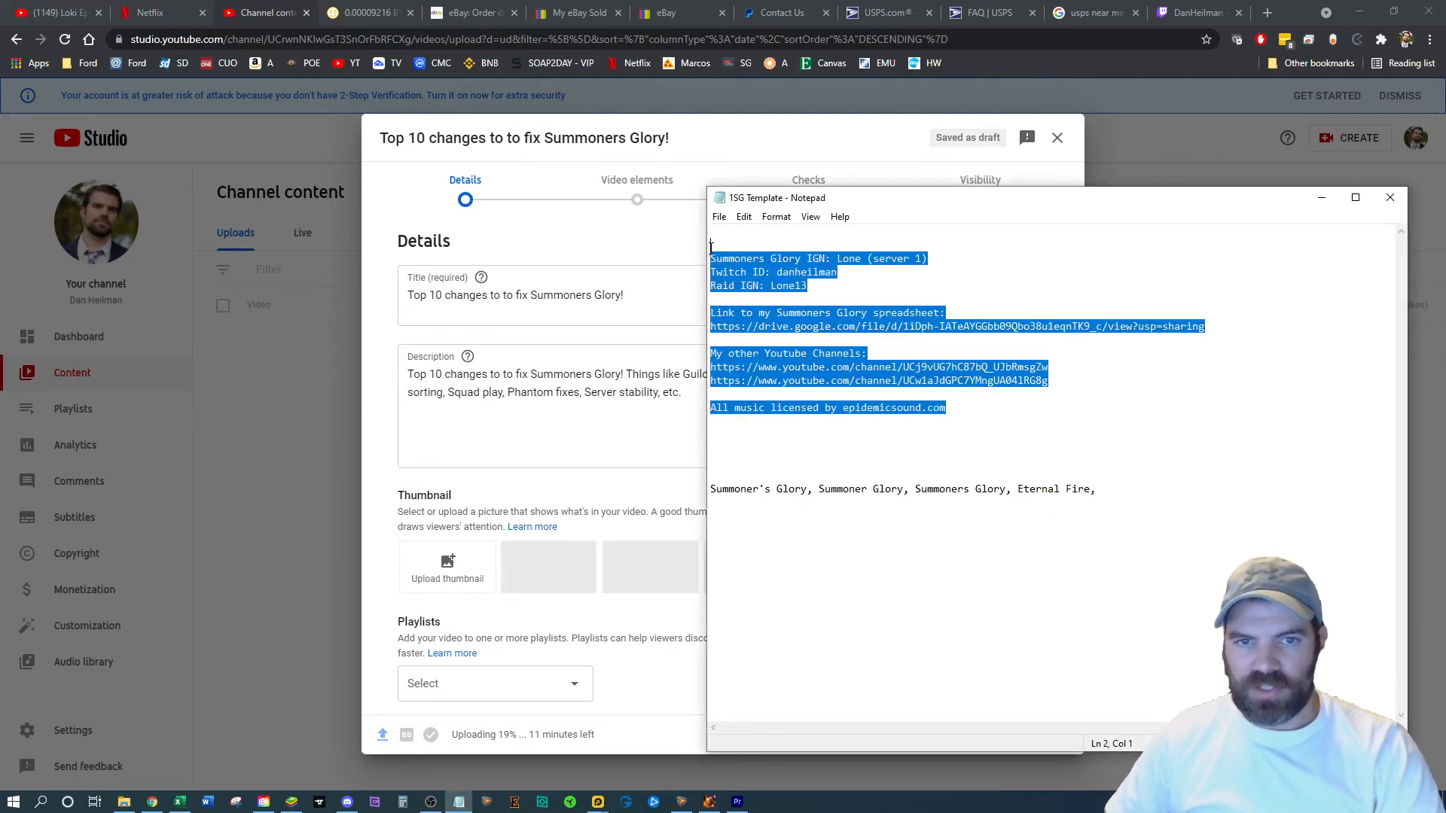
left_click(681, 431)
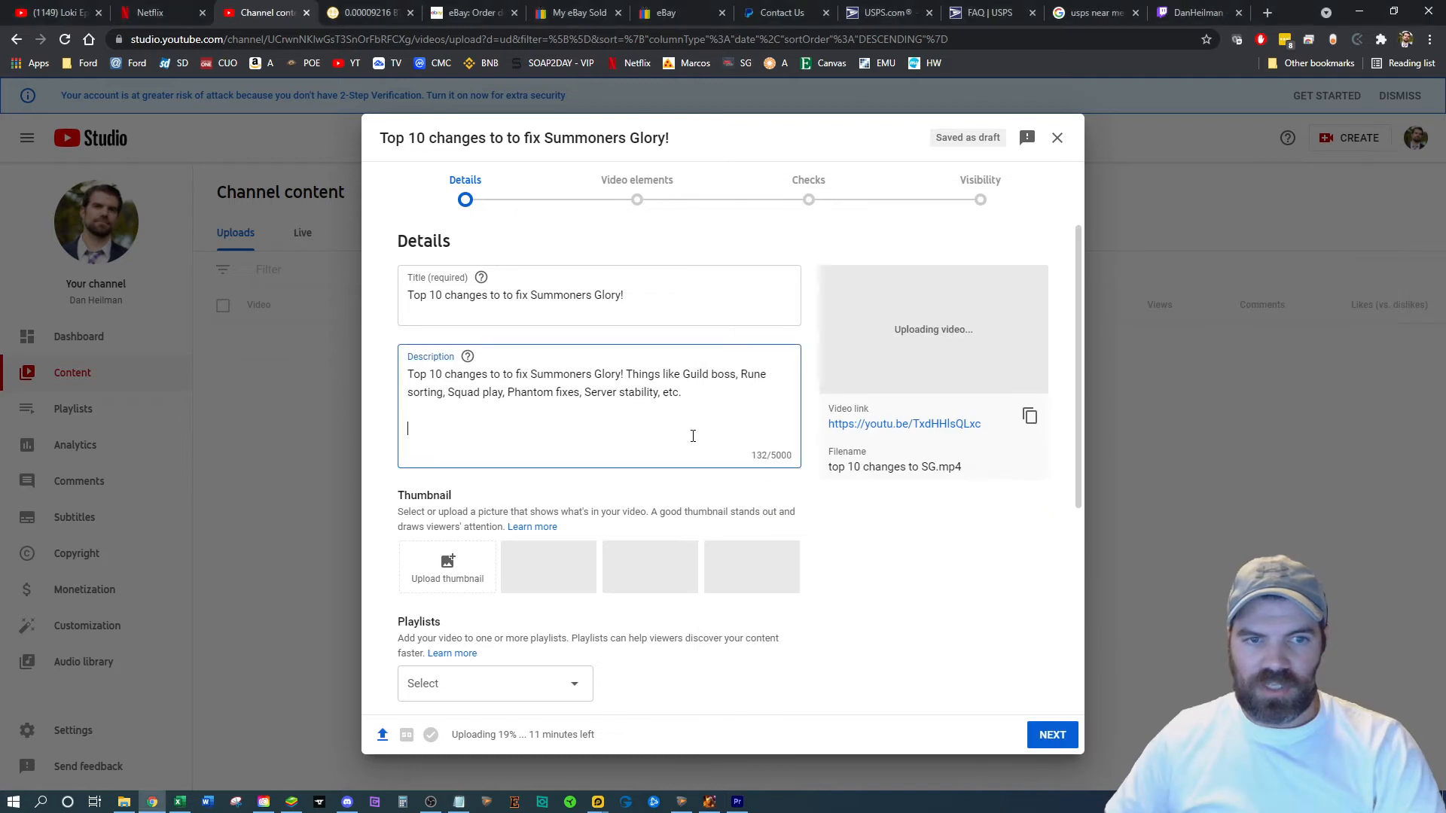
key("ctrl+v")
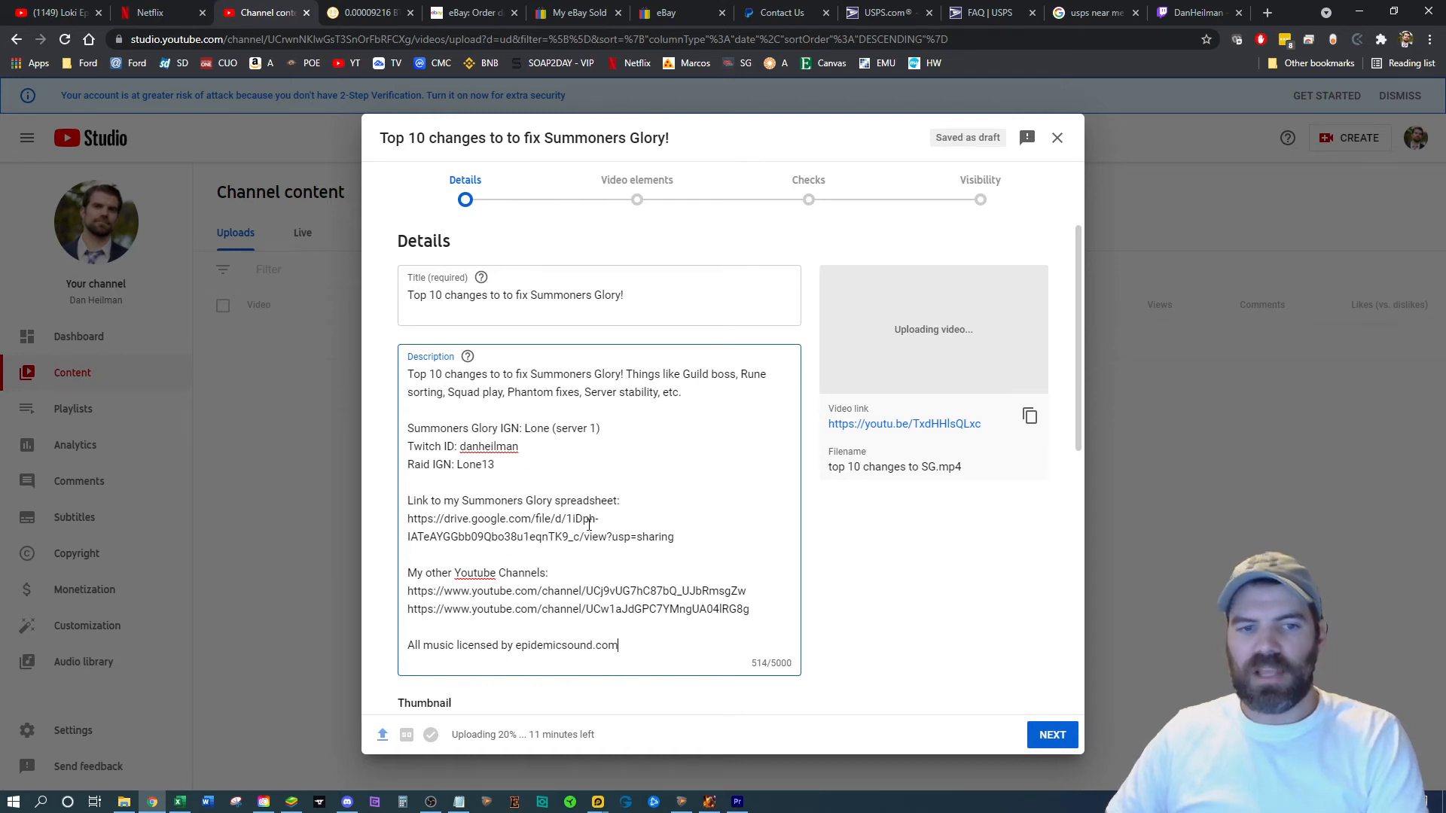
Step: Copy the keyword line "Summoner's Glory, Summoner Glory, Summoners Glory, Eternal Fire," from the Notepad template and return to the upload form
scroll(523, 434, "down", 2)
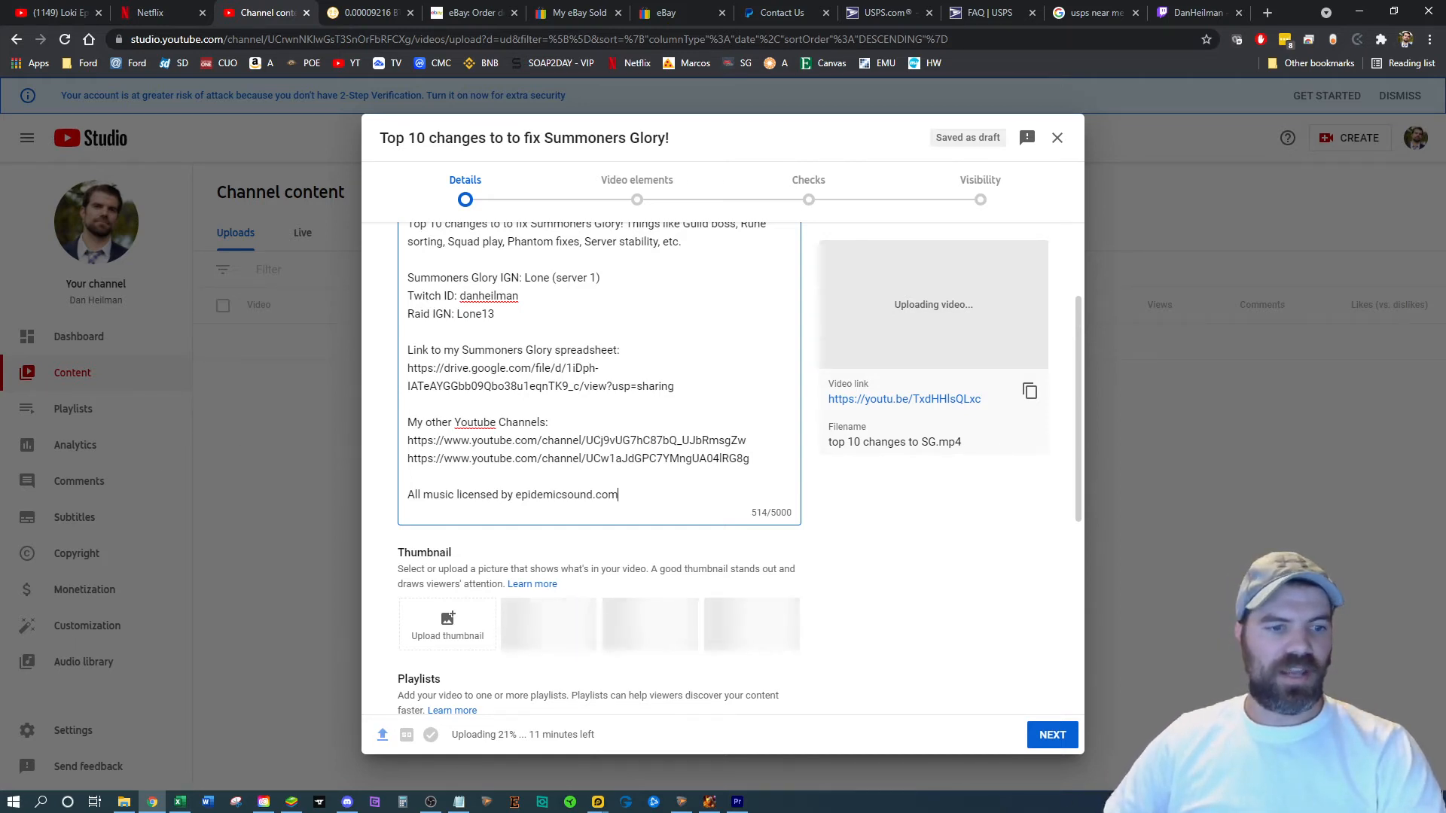
left_click(458, 803)
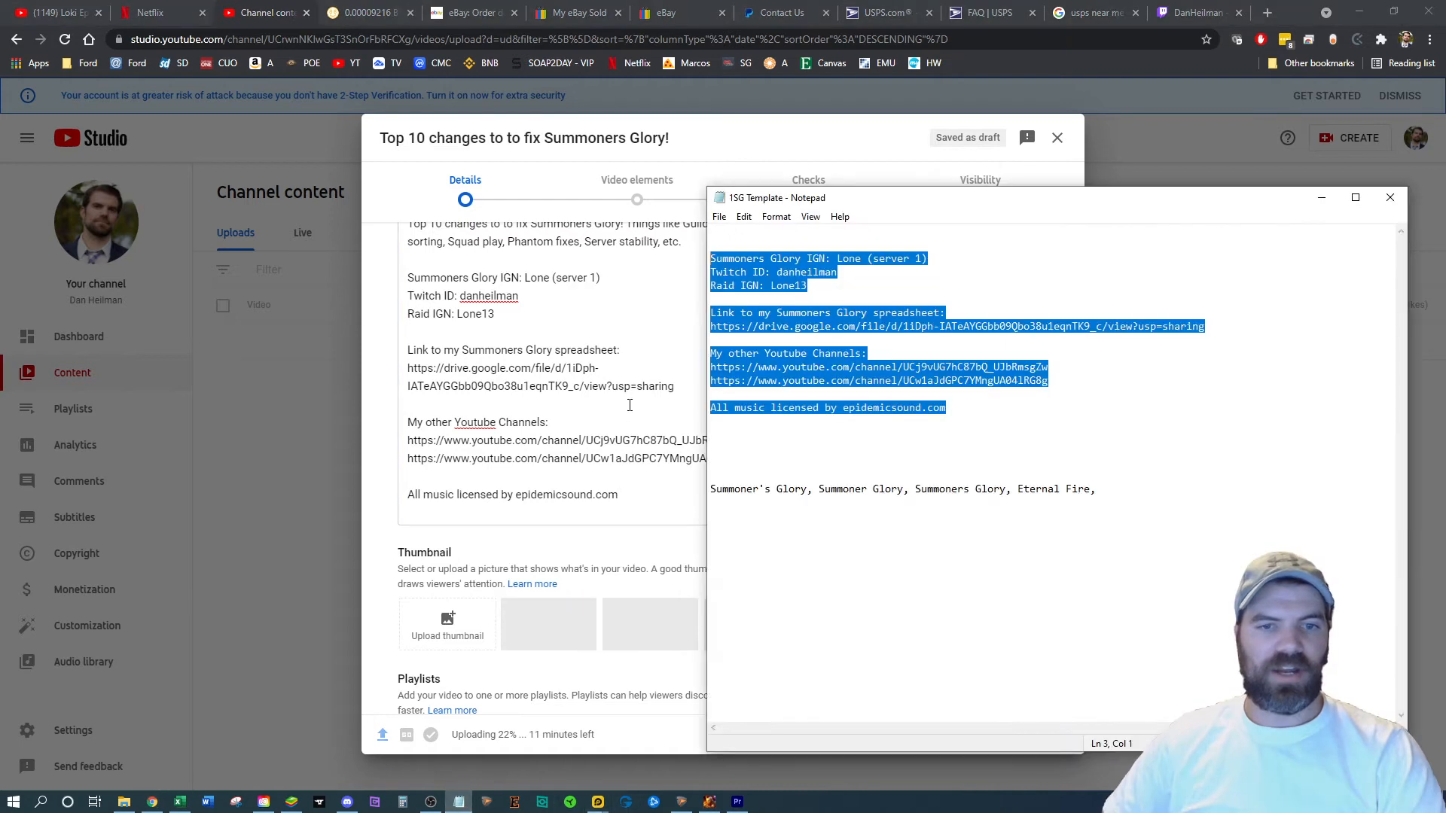
left_click(905, 475)
left_click_drag(1102, 489, 711, 489)
key("ctrl+c")
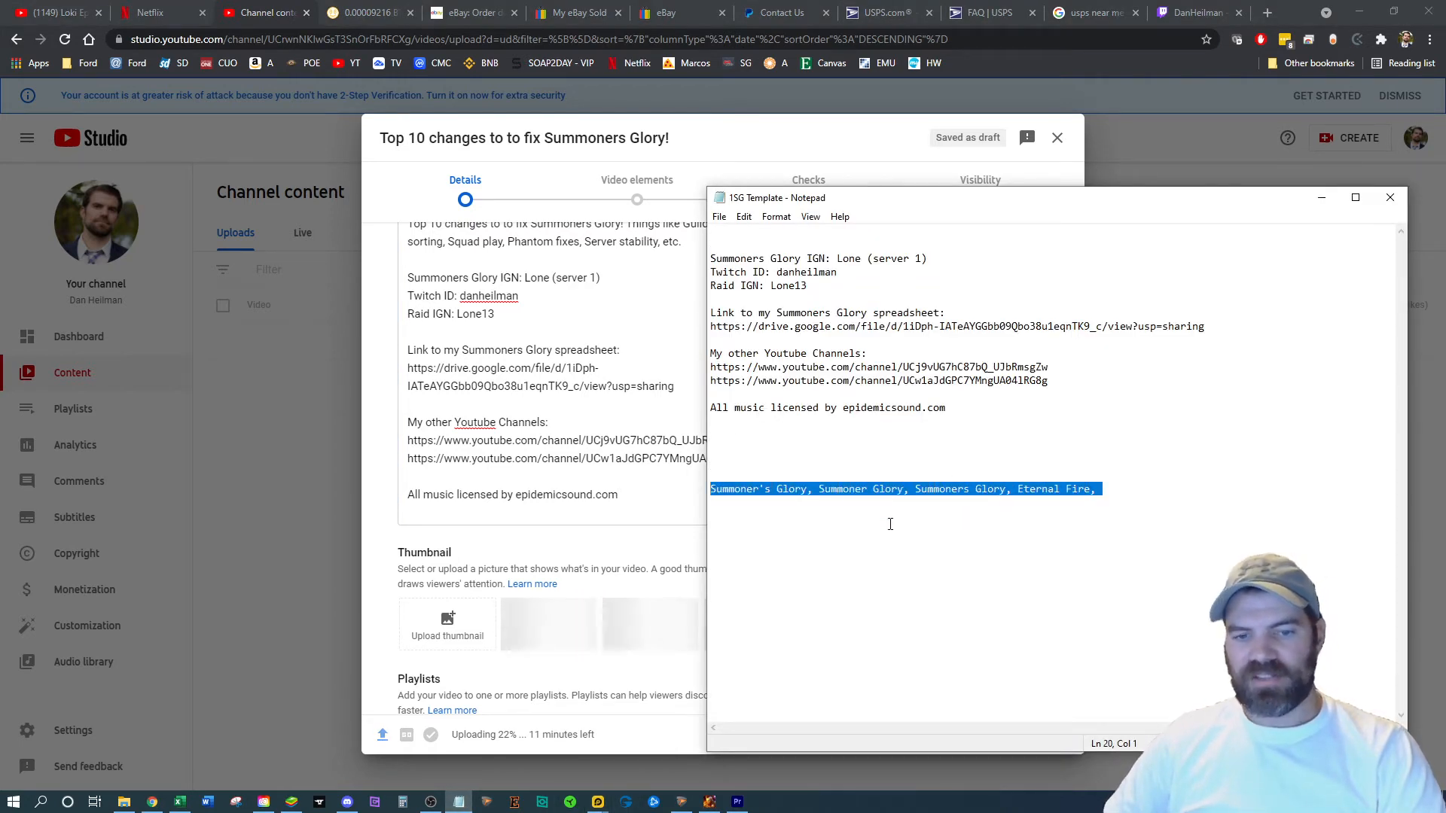
left_click_drag(1043, 192, 485, 200)
left_click(616, 522)
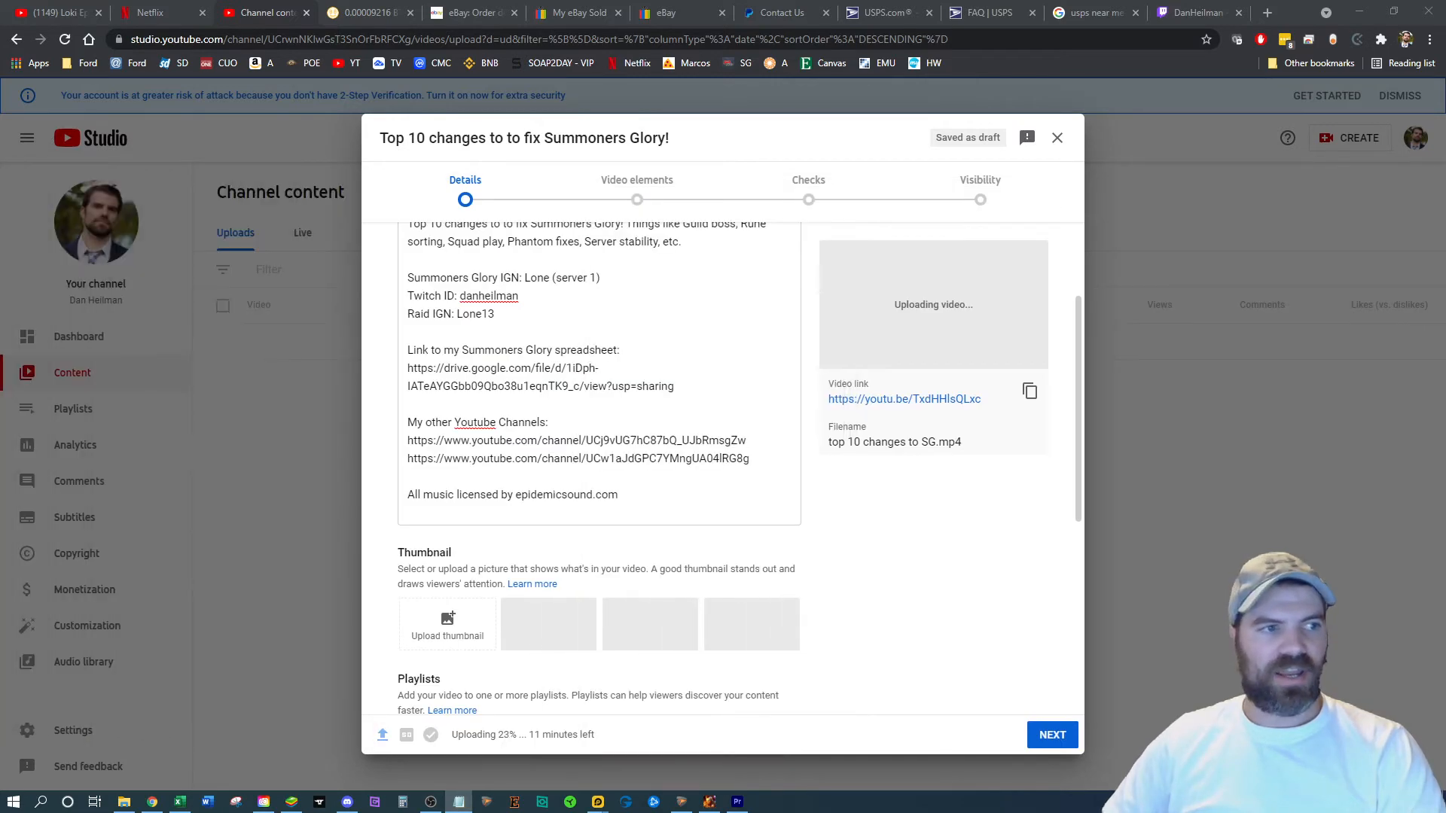
Step: Expand the additional video details and paste the copied keywords as the video's tags
scroll(640, 535, "down", 3)
scroll(657, 549, "down", 3)
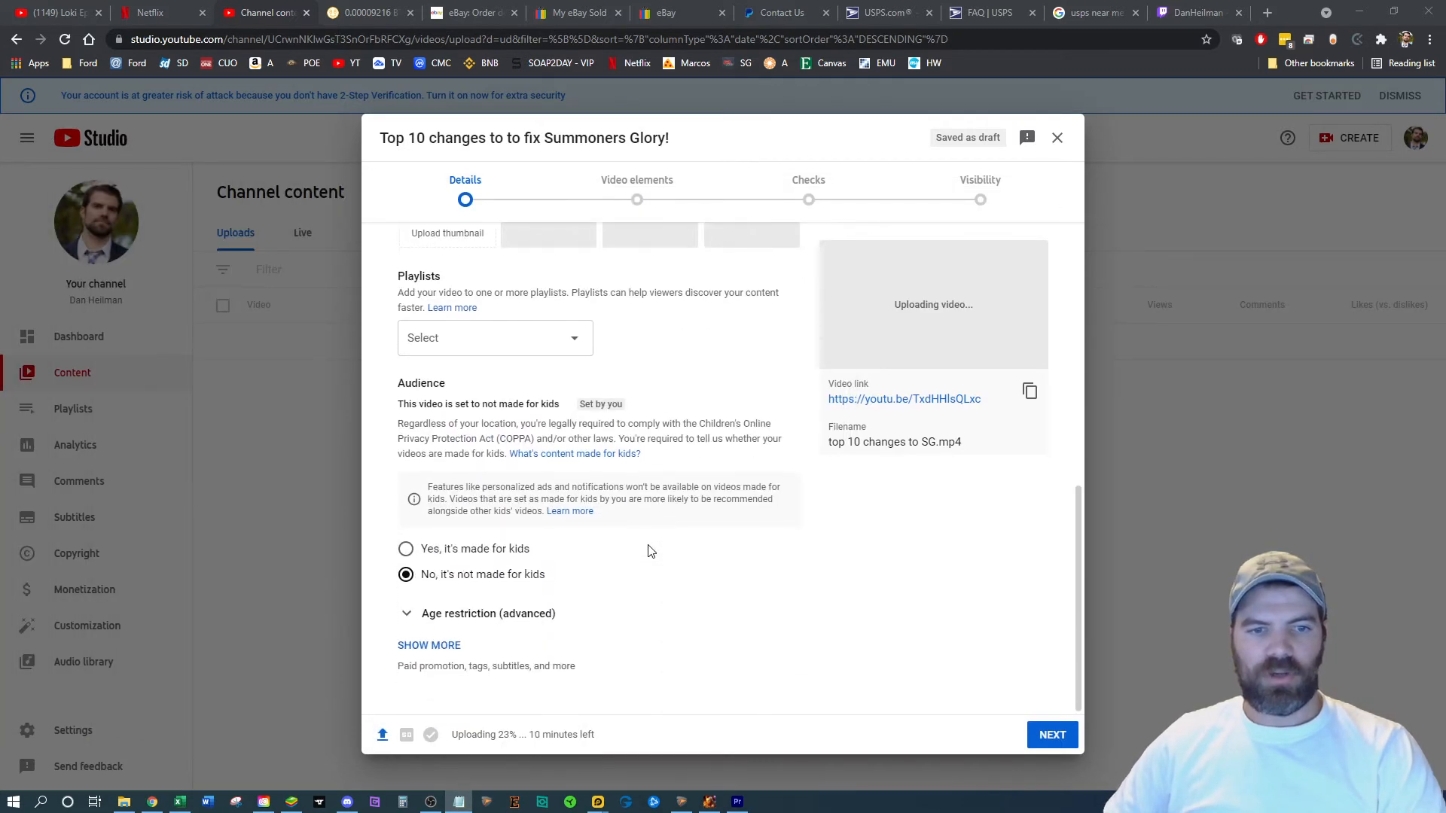
left_click(426, 645)
scroll(716, 572, "down", 10)
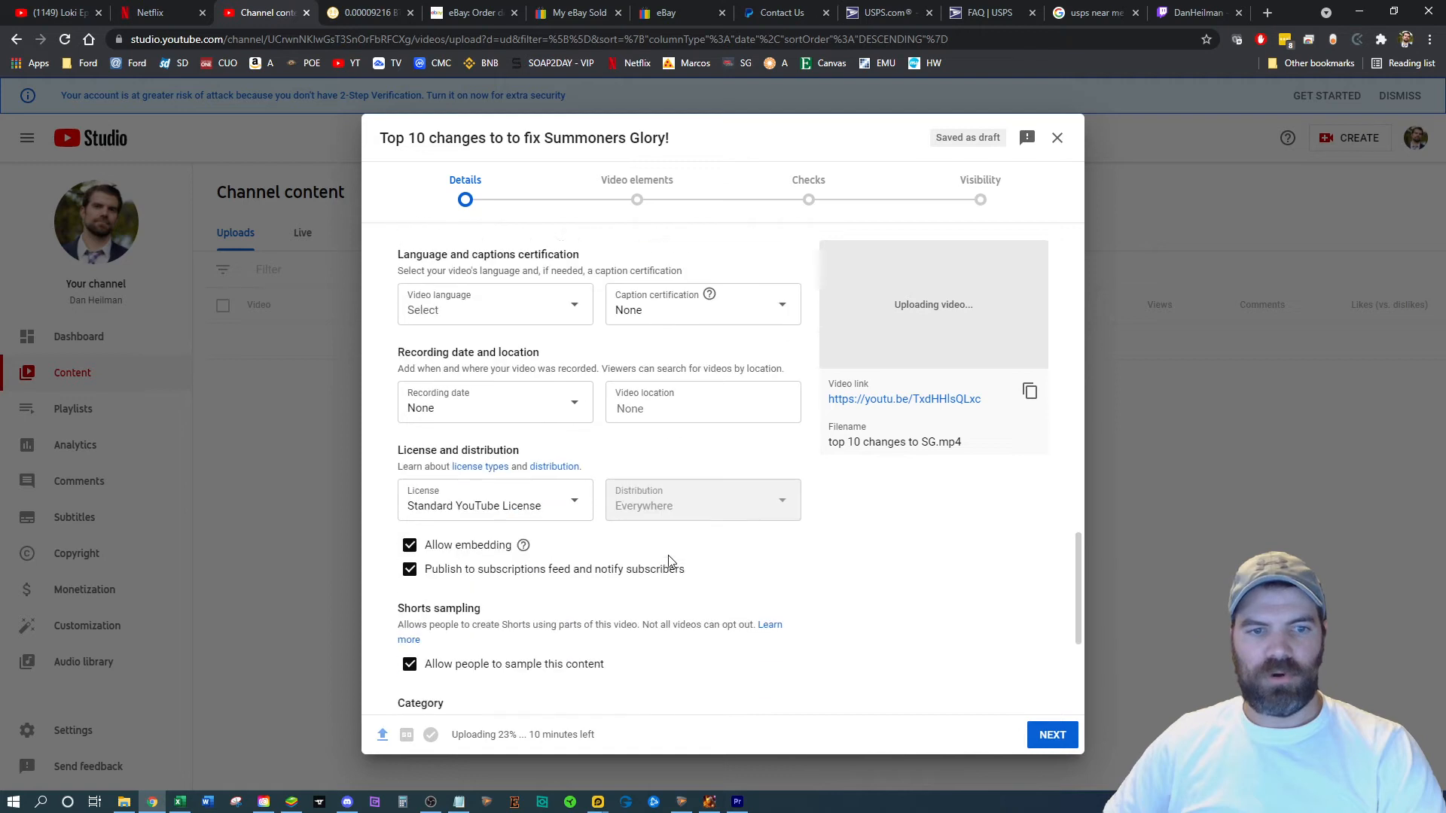
scroll(648, 550, "down", 3)
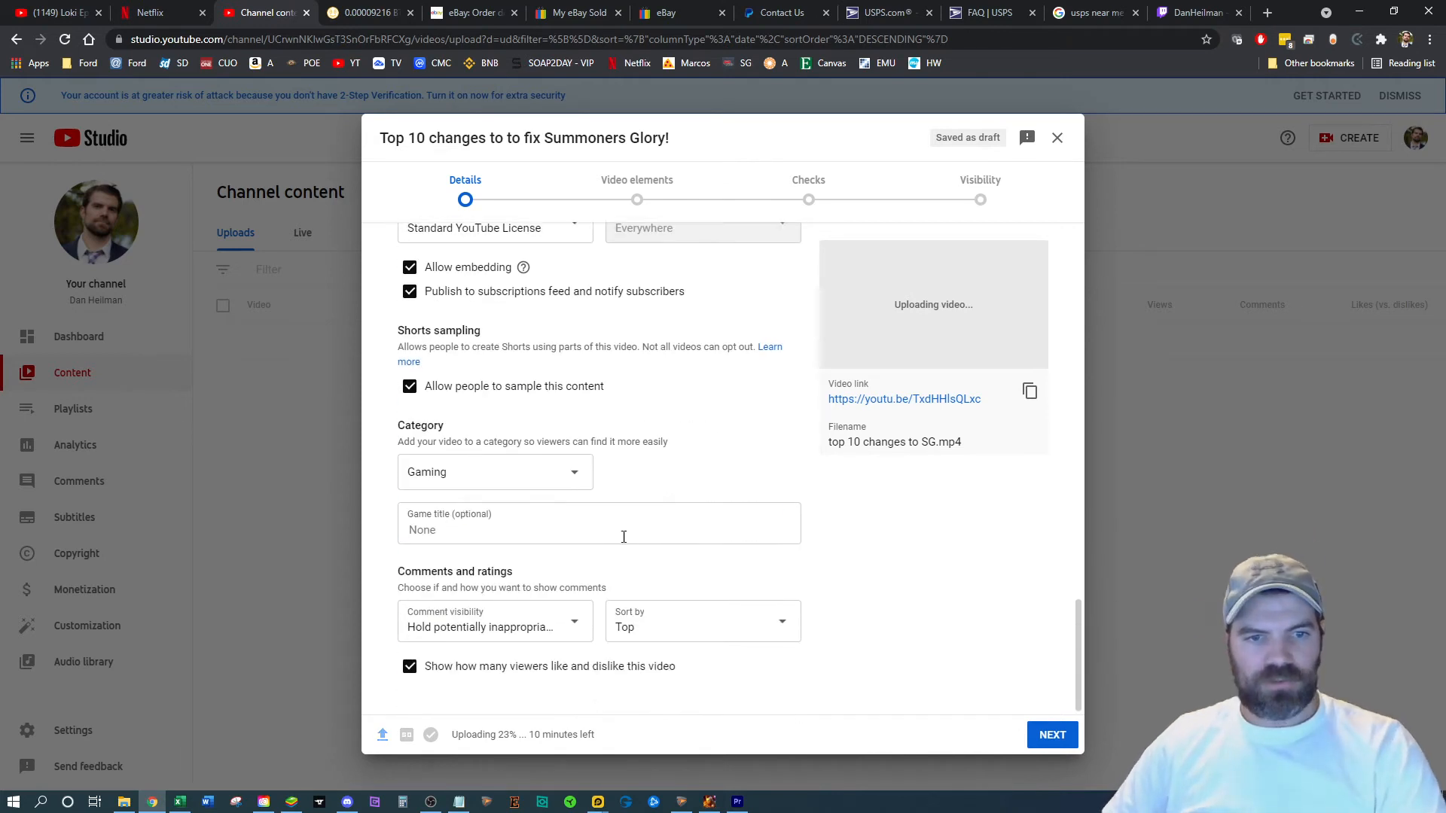
scroll(625, 550, "up", 5)
scroll(597, 561, "up", 2)
left_click(550, 362)
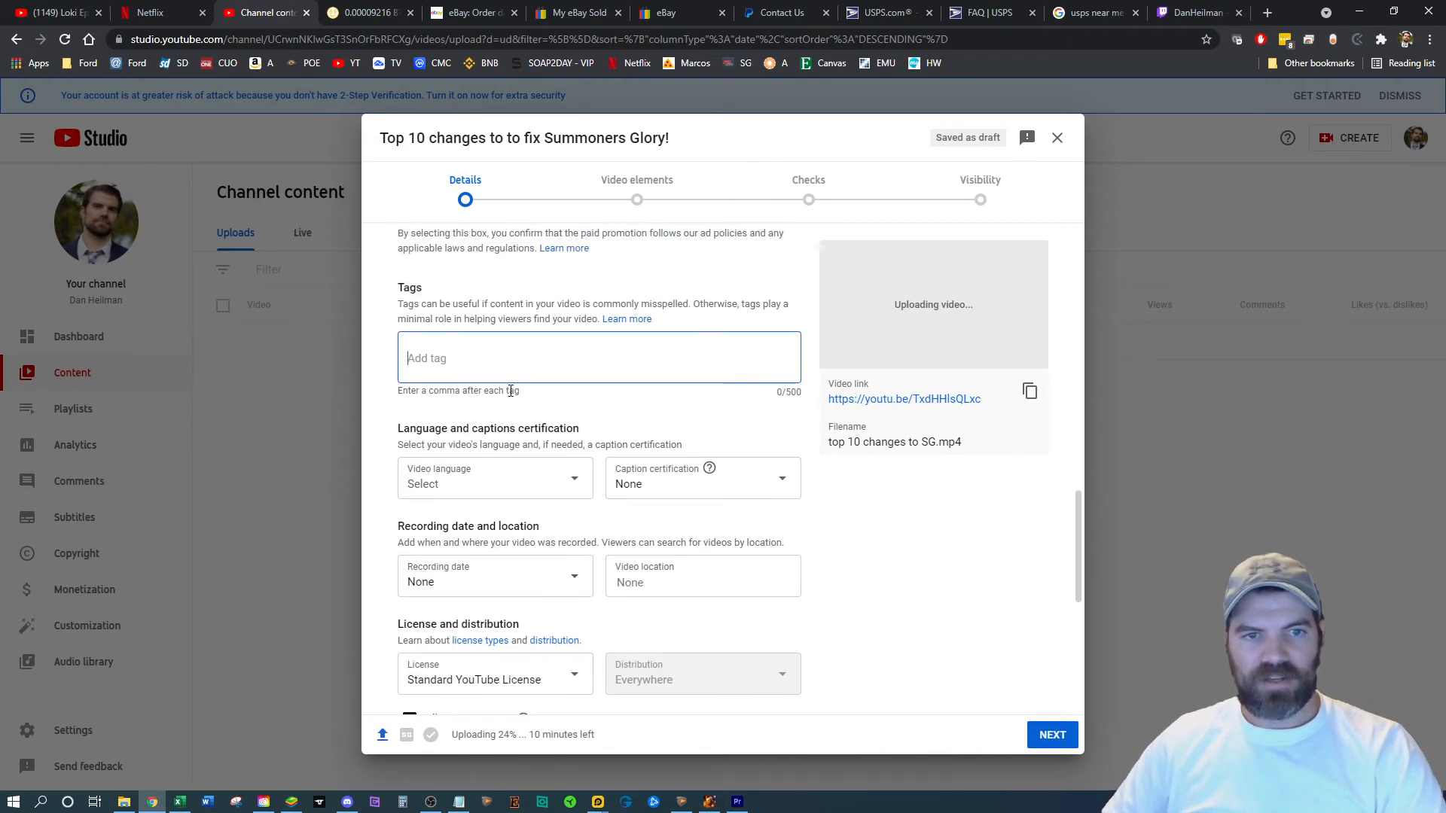
key("ctrl+v")
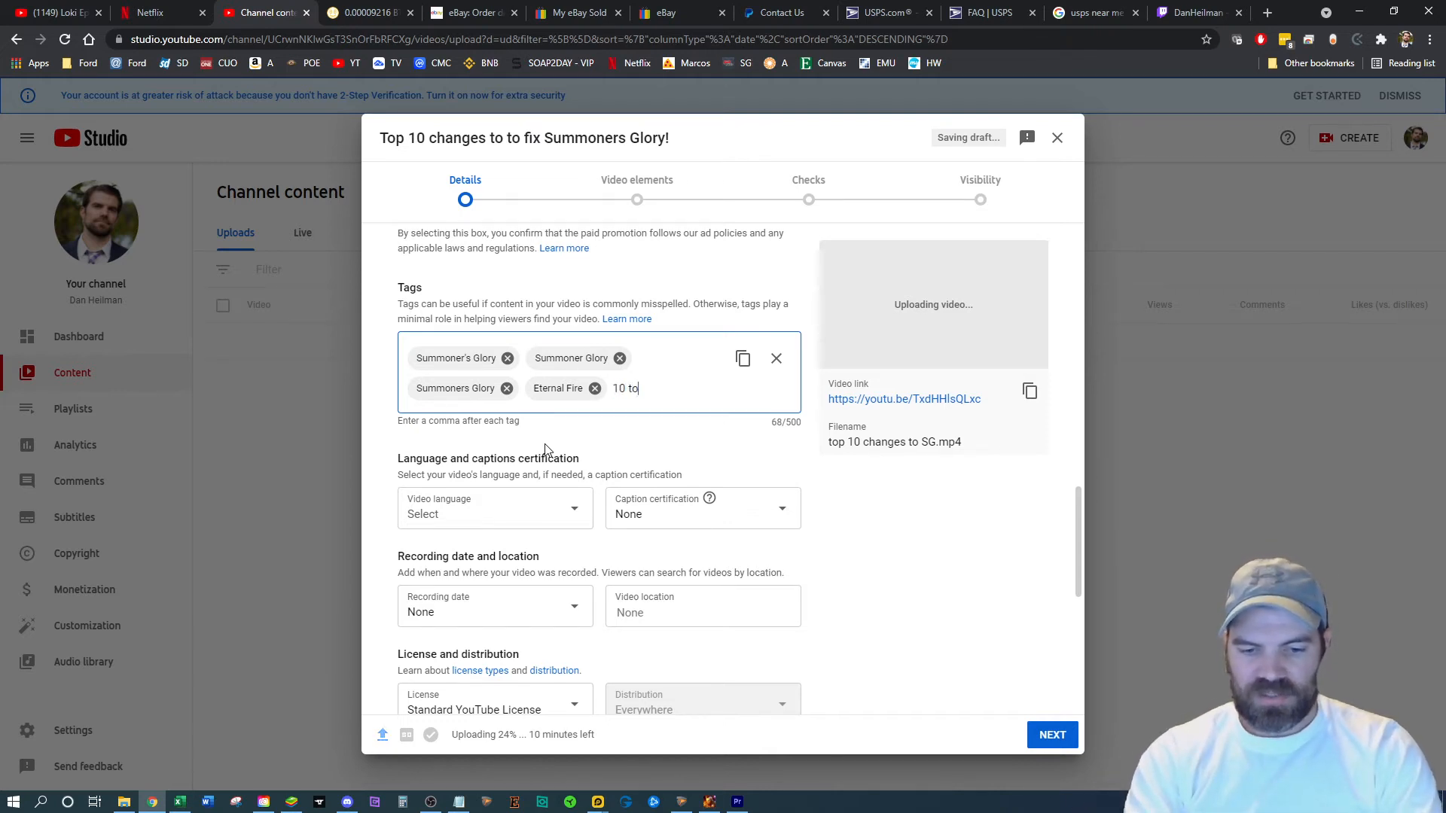
Step: Add the tags "10 top fixes", "guild boss" and "runes" to the video
type("10 top fixes,")
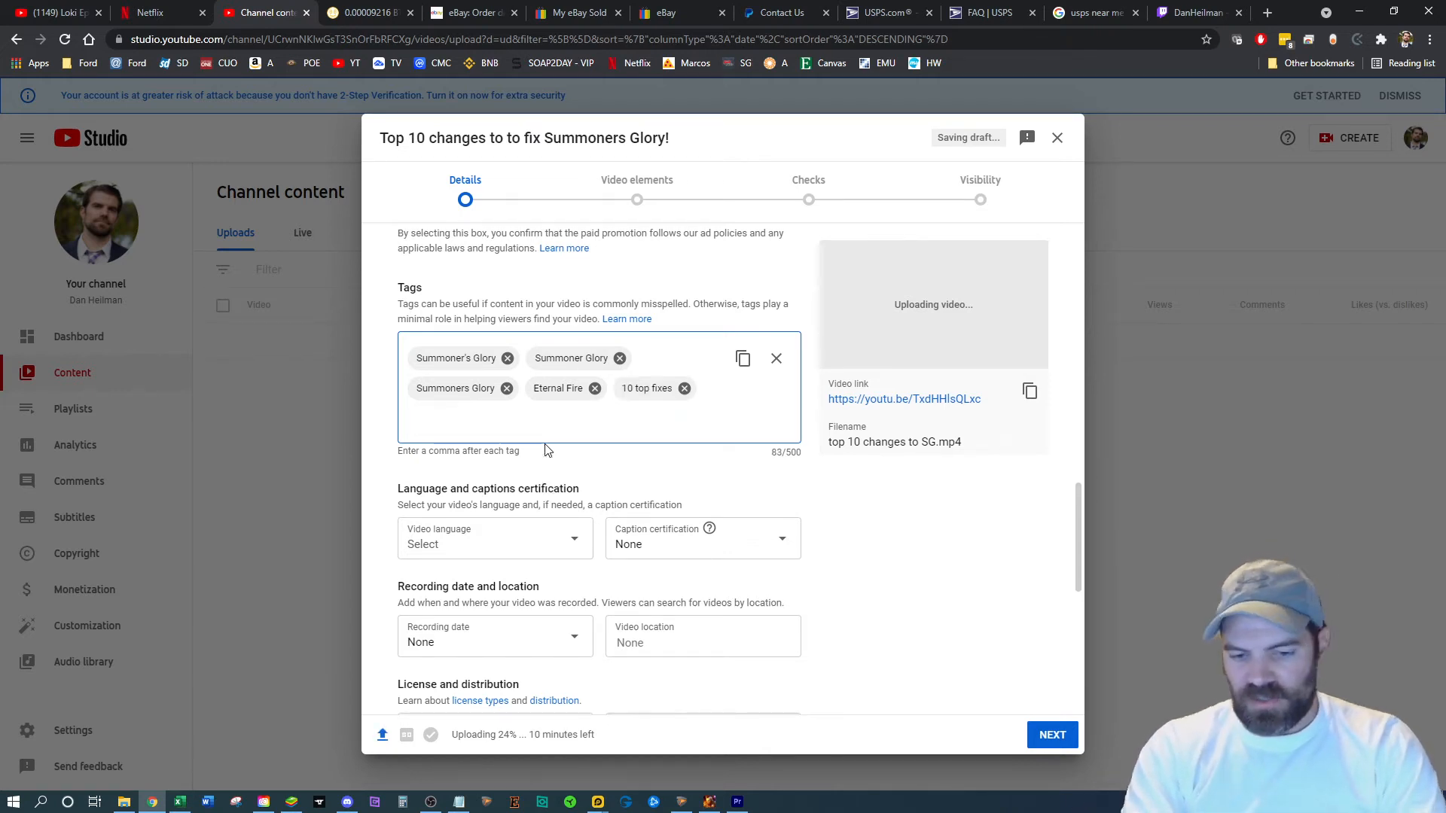
type("guild boss,r")
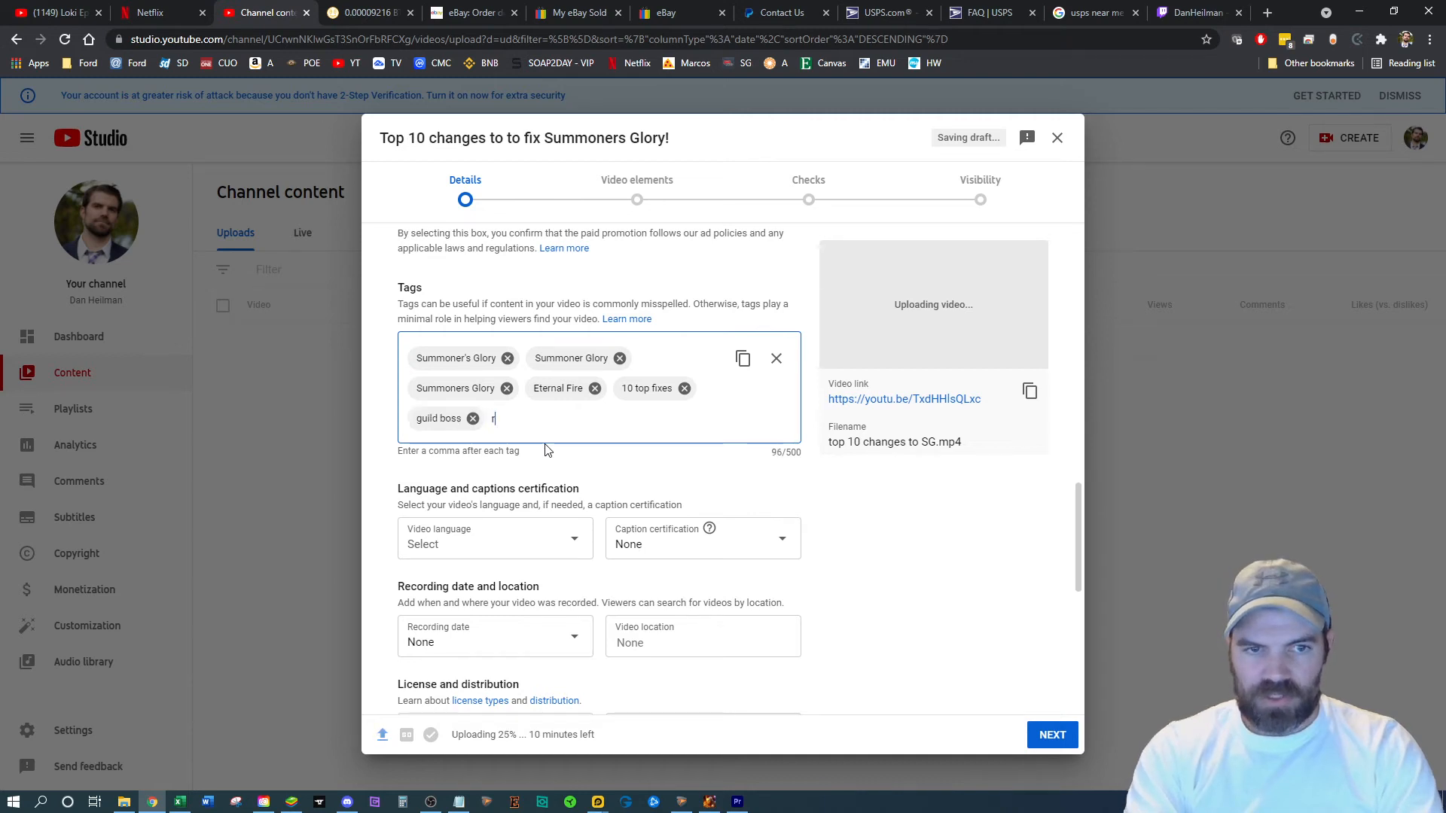
type("unes,")
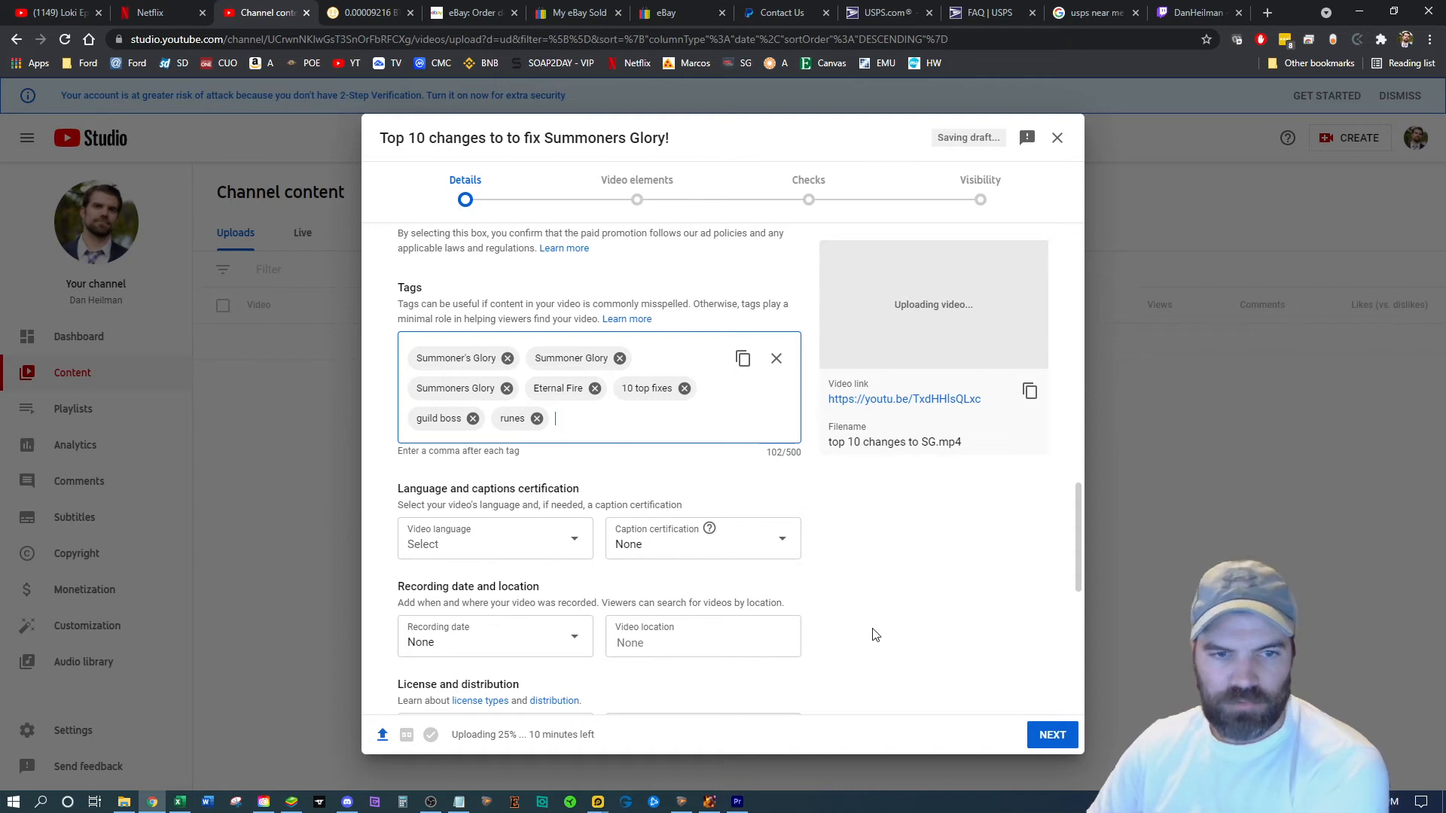
Step: Add the video to the "Summoners Glory" playlist
scroll(874, 635, "up", 9)
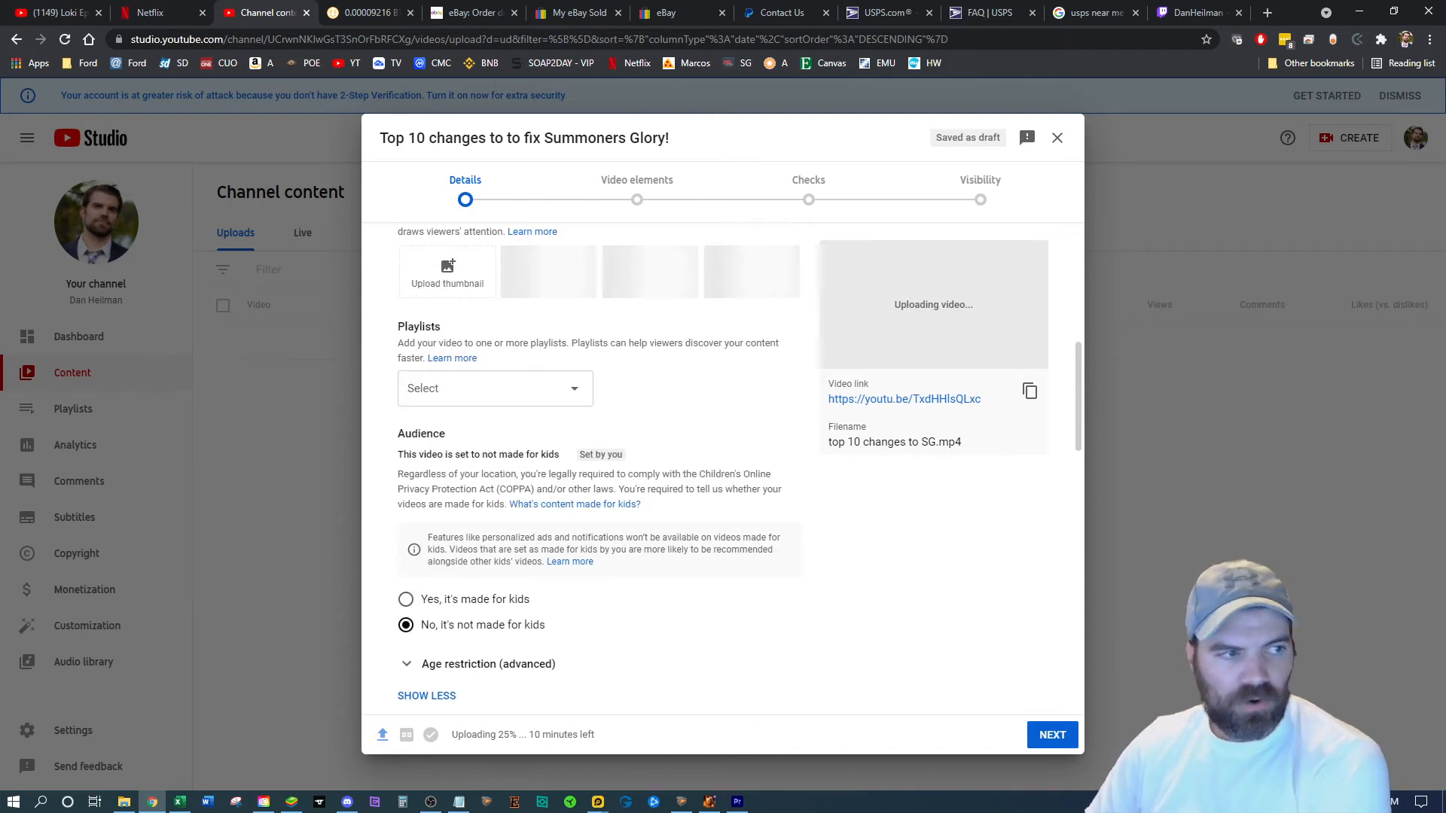
scroll(773, 616, "up", 5)
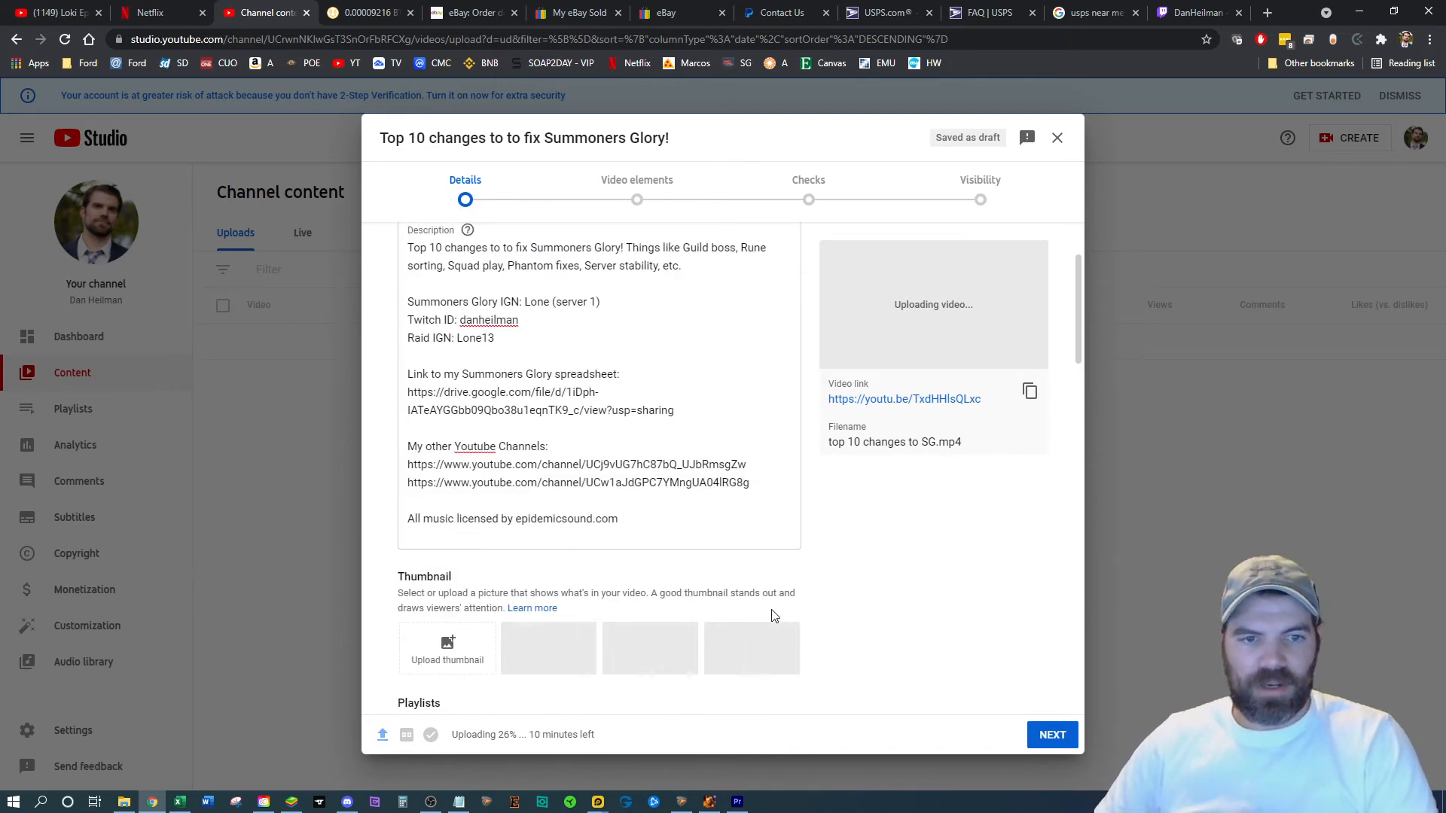
scroll(773, 616, "up", 3)
scroll(768, 616, "down", 5)
left_click(500, 524)
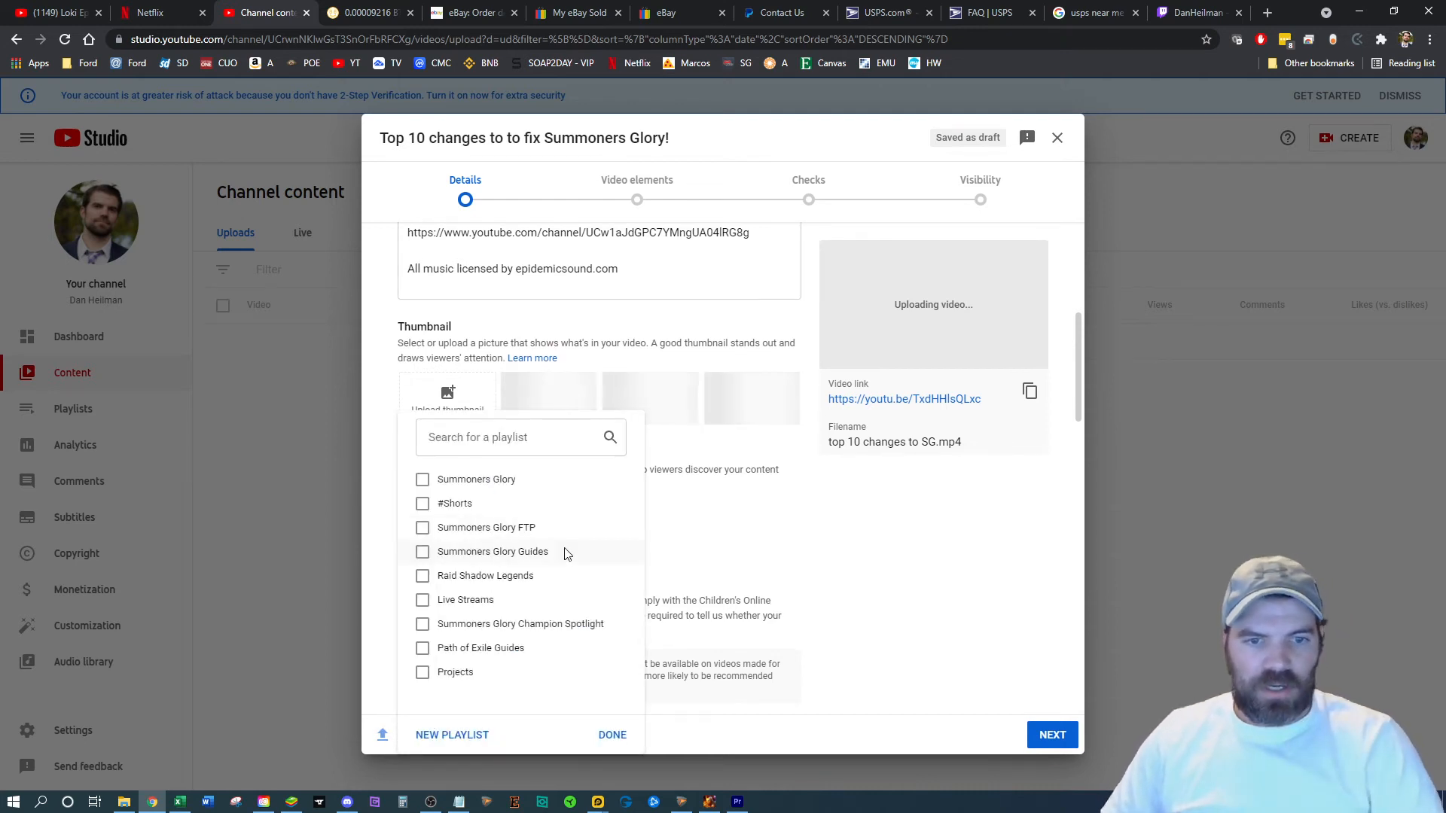
left_click(423, 480)
left_click(611, 736)
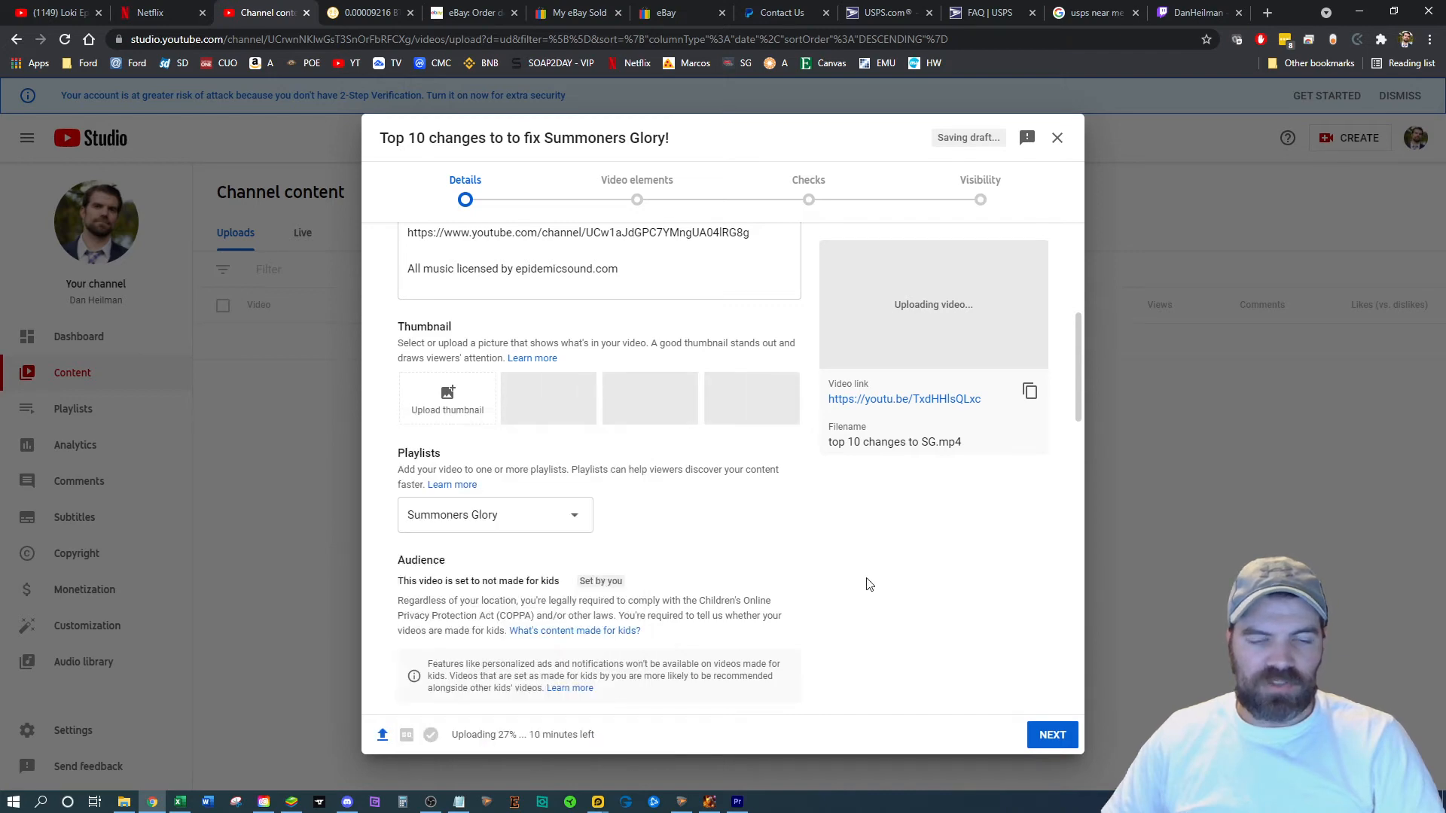
Step: Search the game titles for "Summoners Glory" and set the video's game to "Summoners Glory: Eternal Fire"
scroll(869, 584, "down", 15)
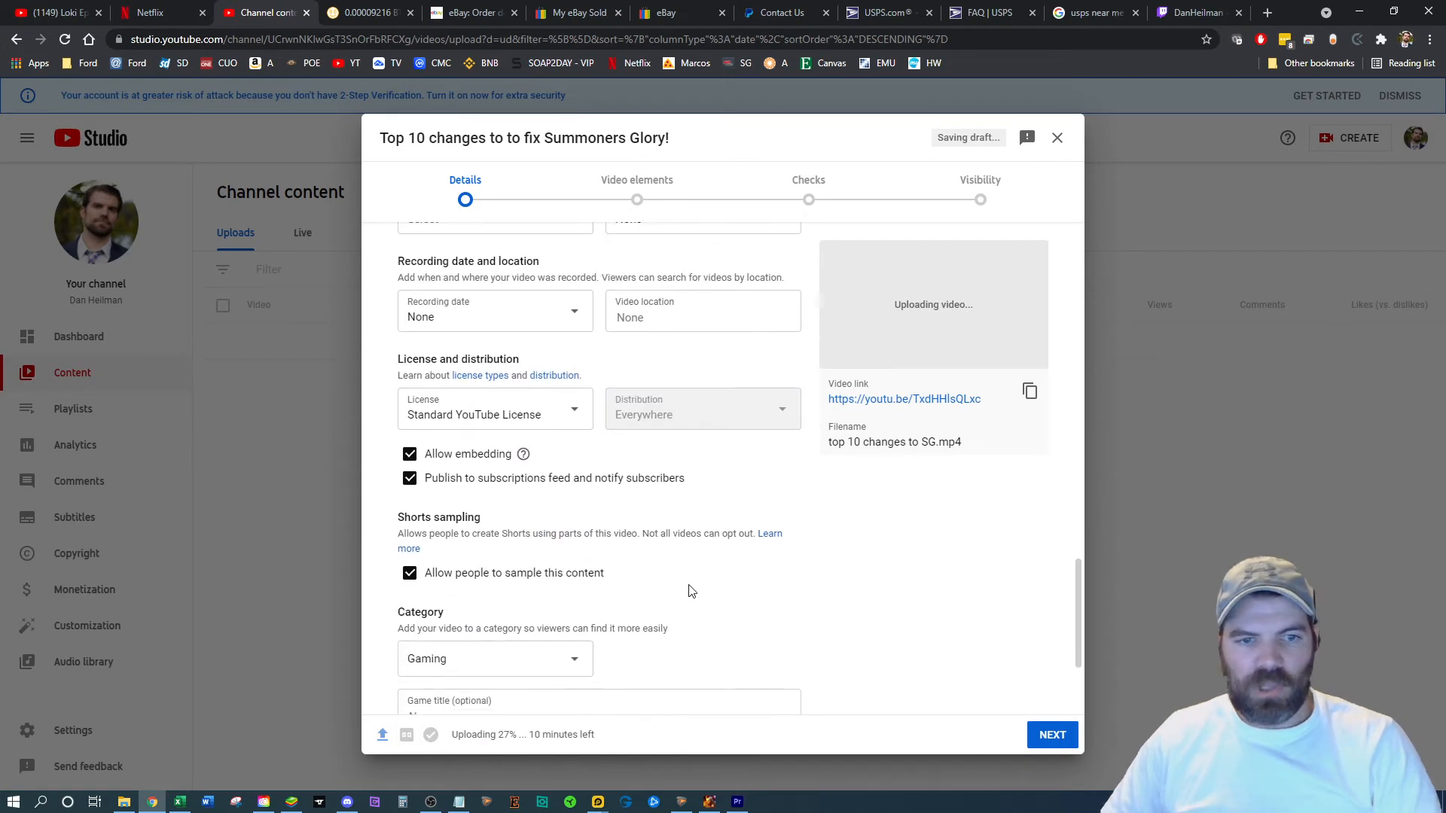
scroll(689, 592, "down", 3)
left_click(685, 536)
type("Sum")
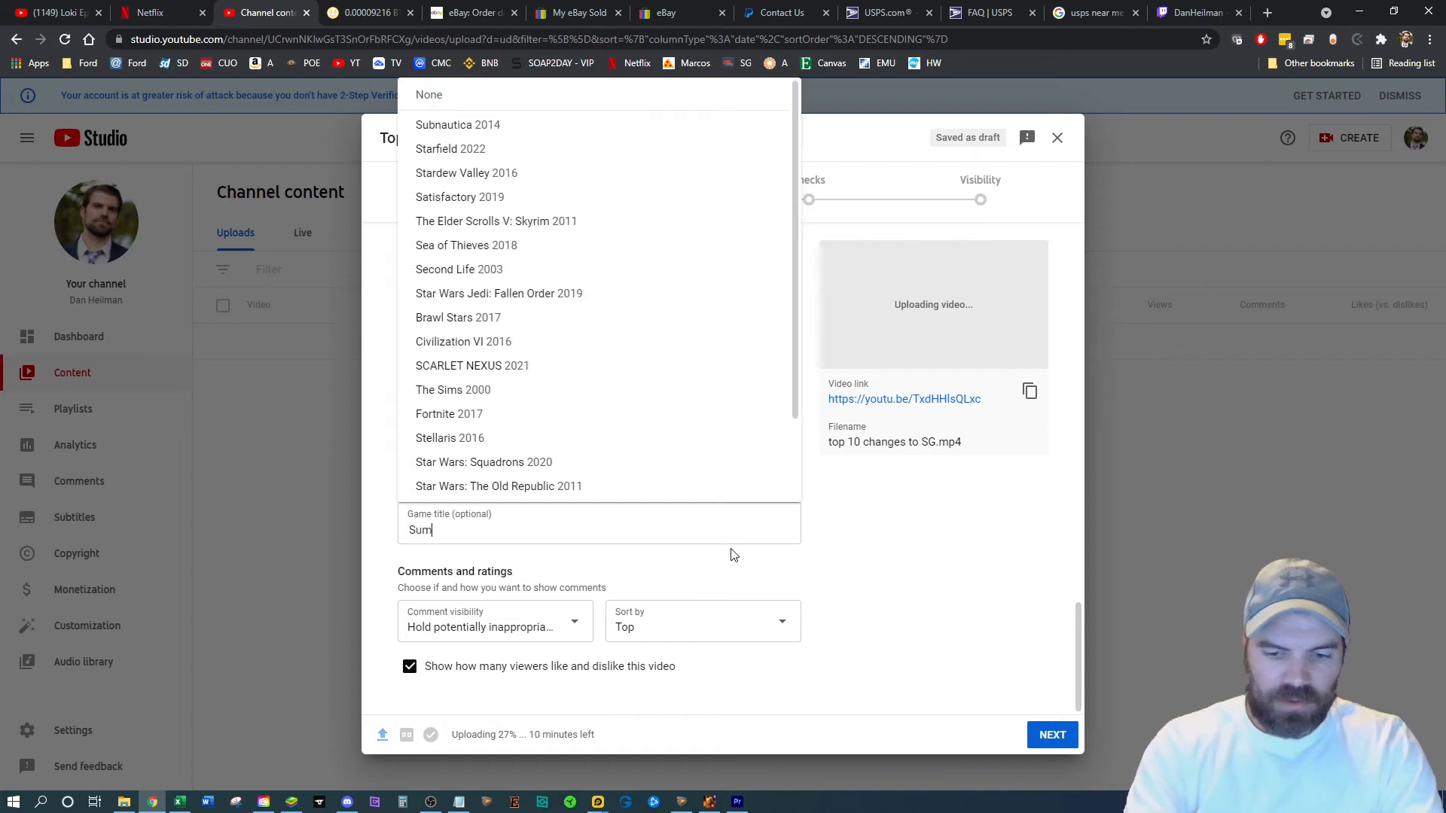
type("moners Glory")
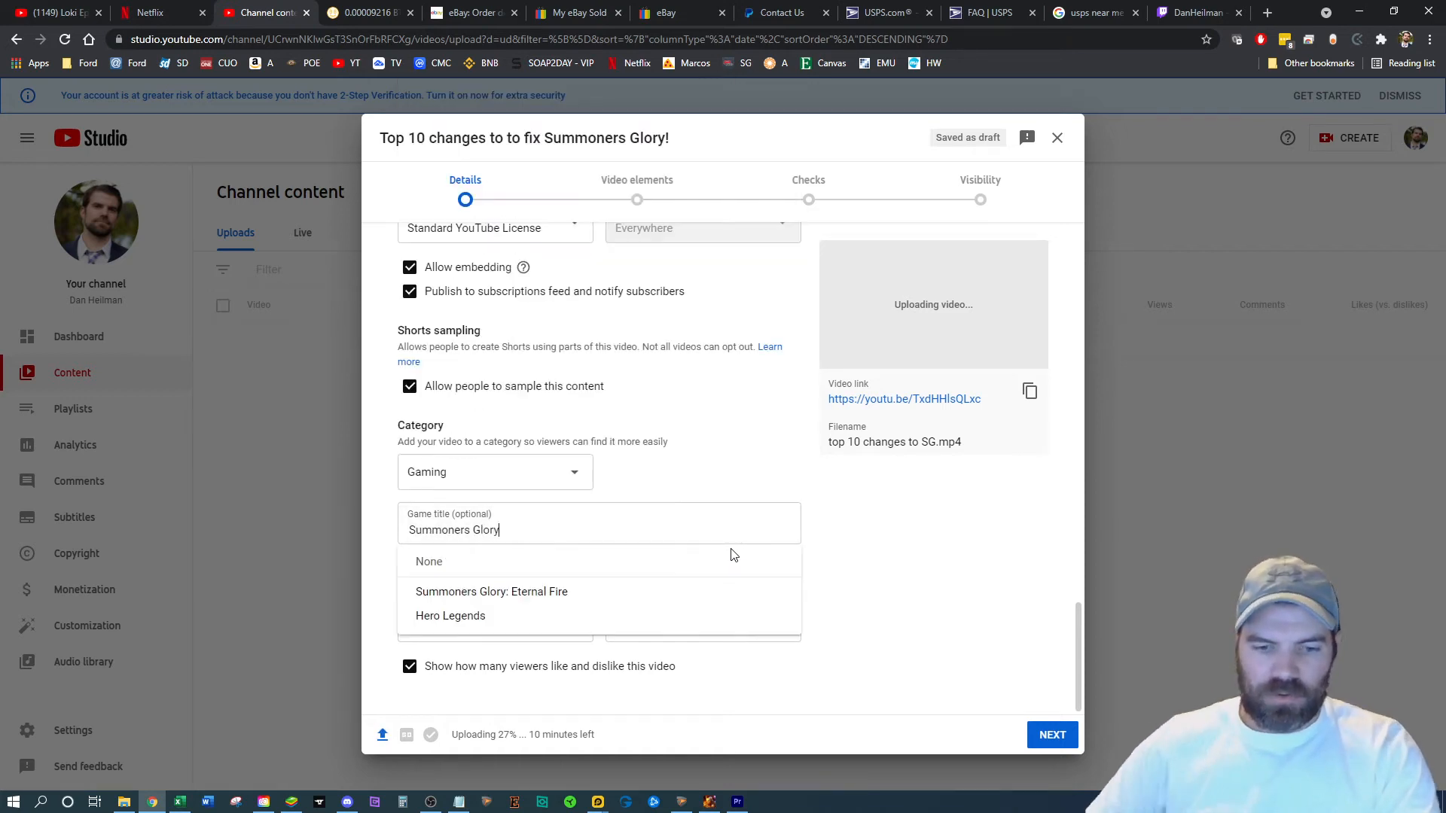
left_click(539, 590)
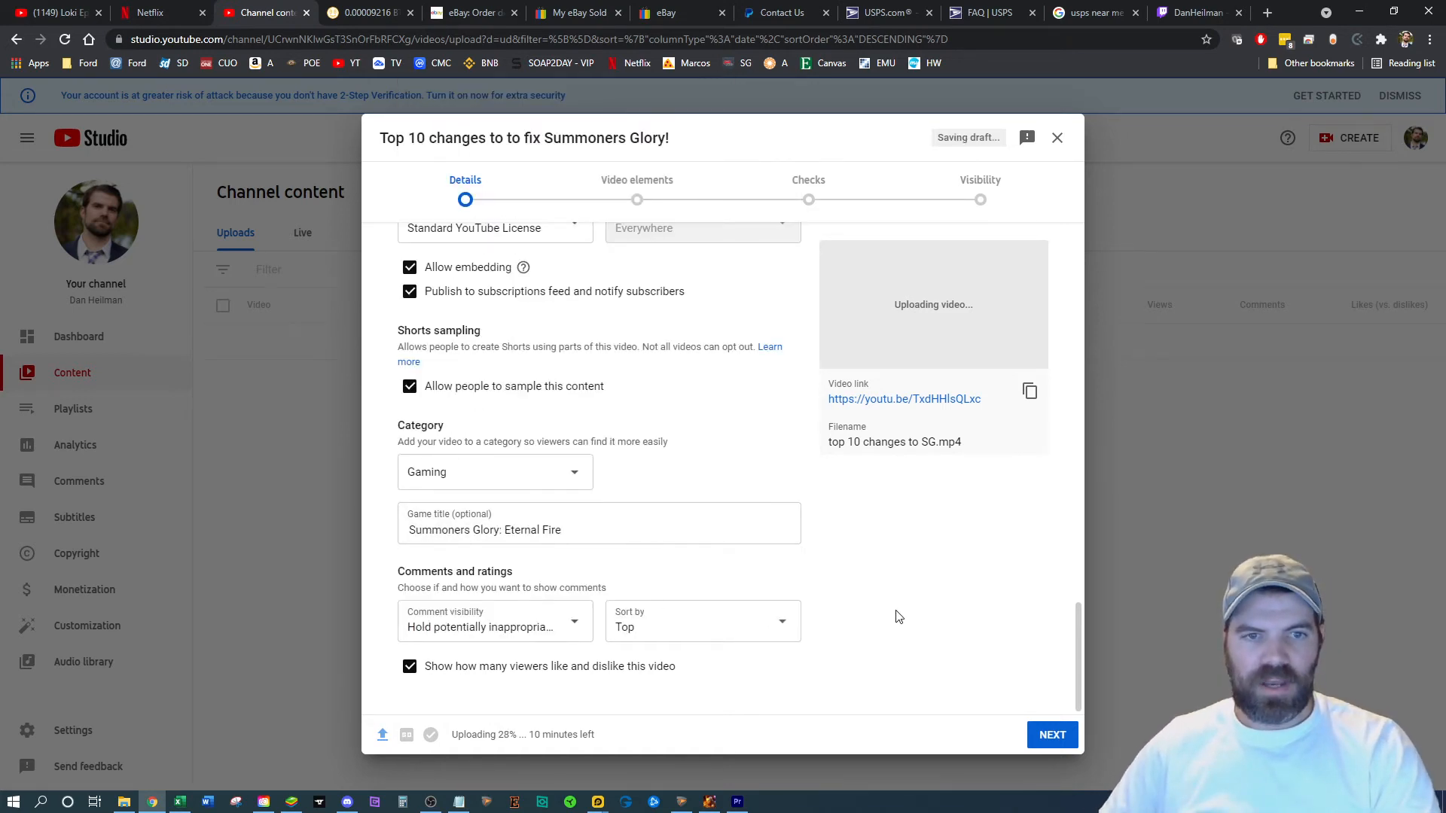
Step: Launch InDesign from Creative Cloud Desktop with the thumbnail document "FTP Episode 6 7_5_21.indd"
scroll(897, 617, "up", 15)
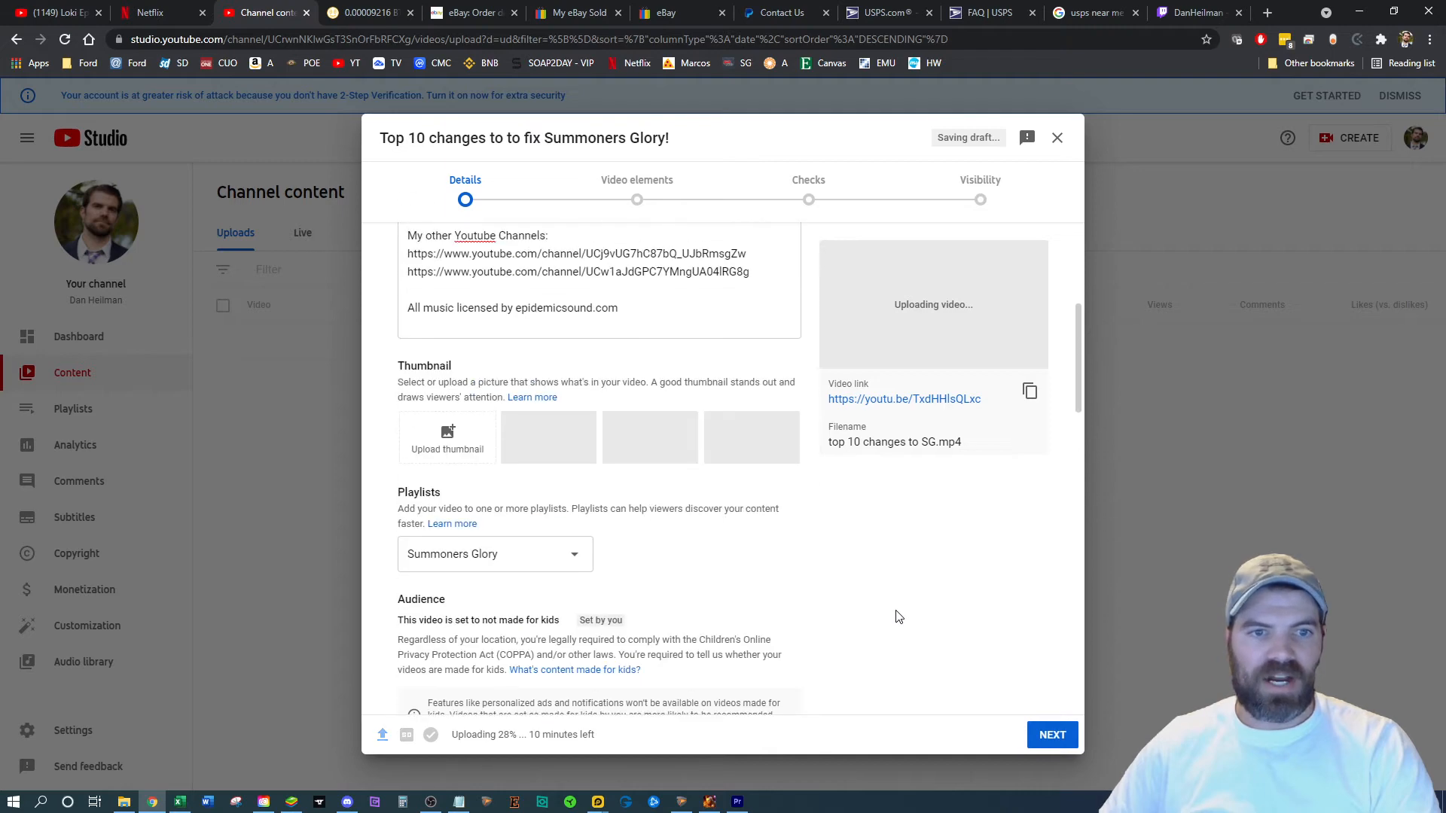
scroll(828, 595, "up", 2)
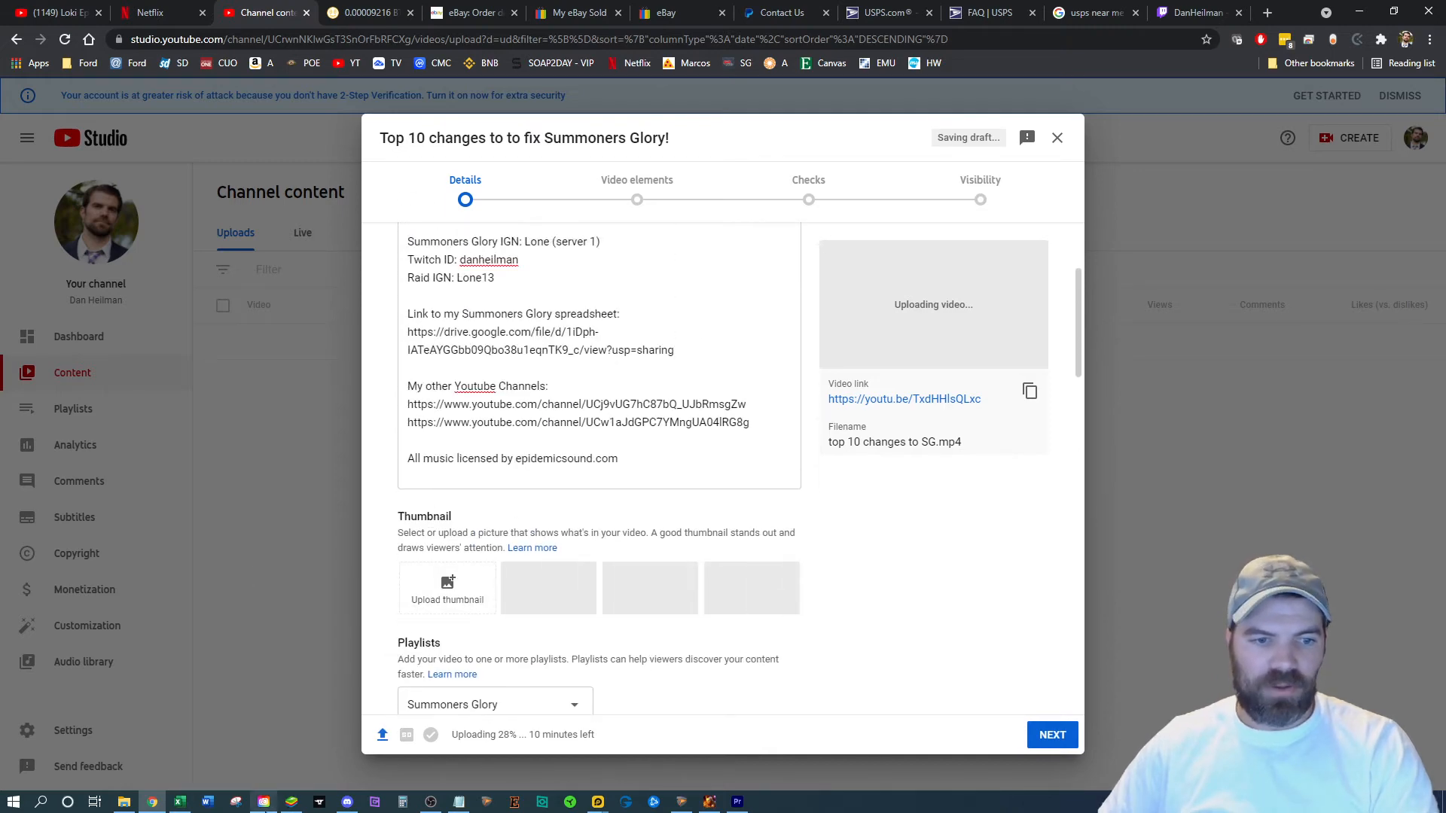
left_click(262, 804)
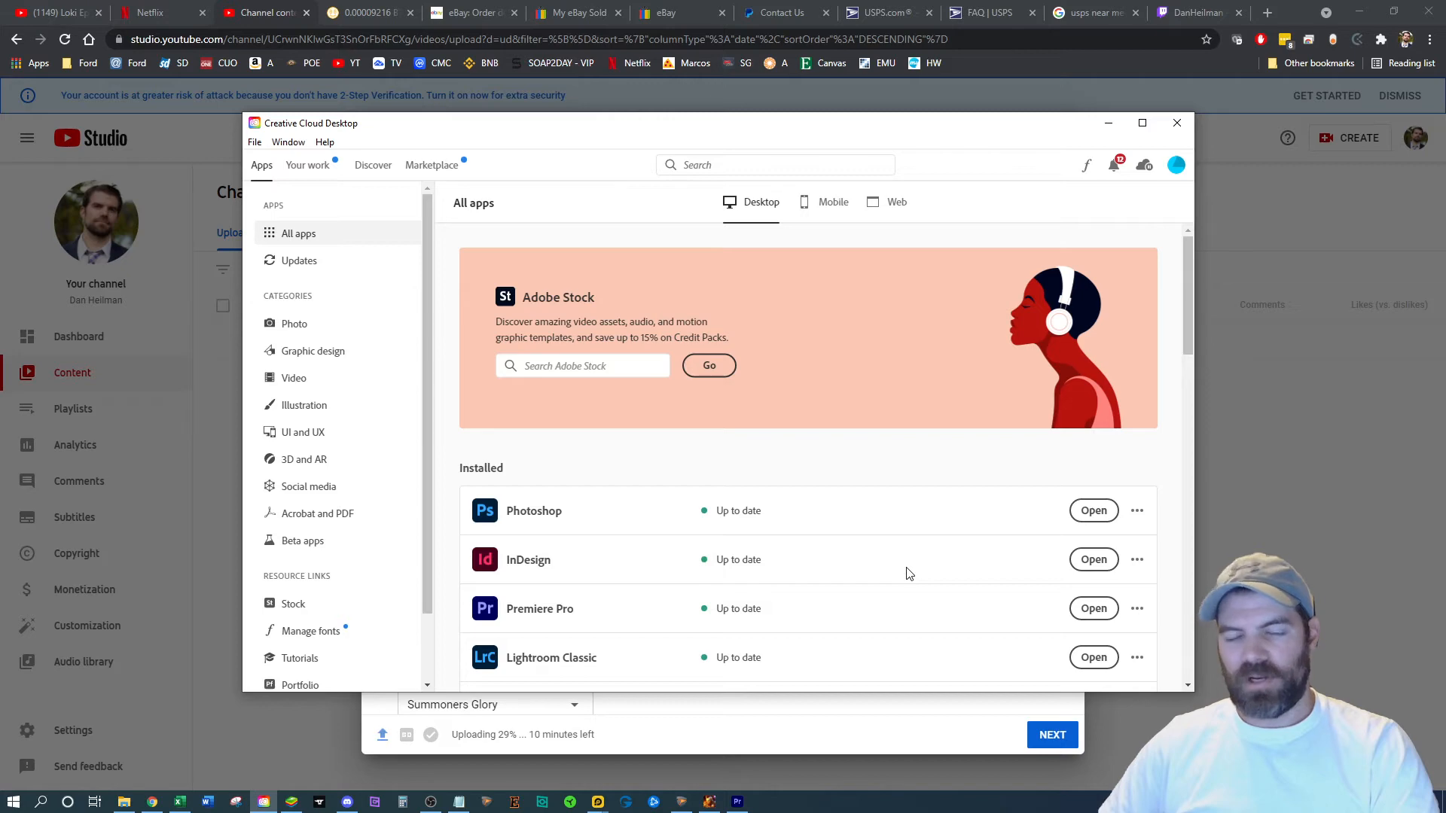
left_click(1093, 559)
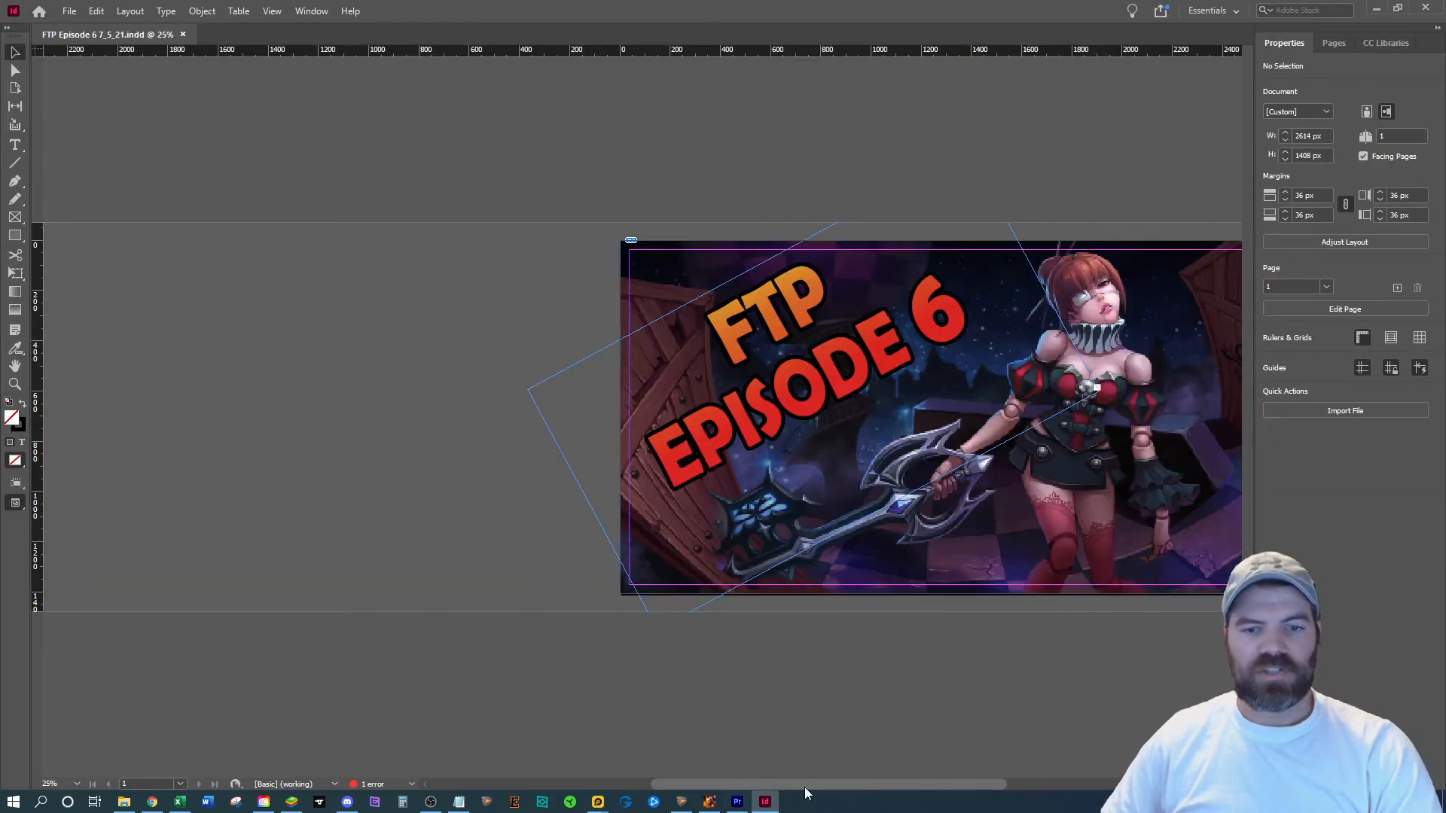
Step: Replace all of the thumbnail's title text with "TOP 10" on the first line and "CHANGES" on the second
left_click_drag(804, 786, 855, 784)
key("t")
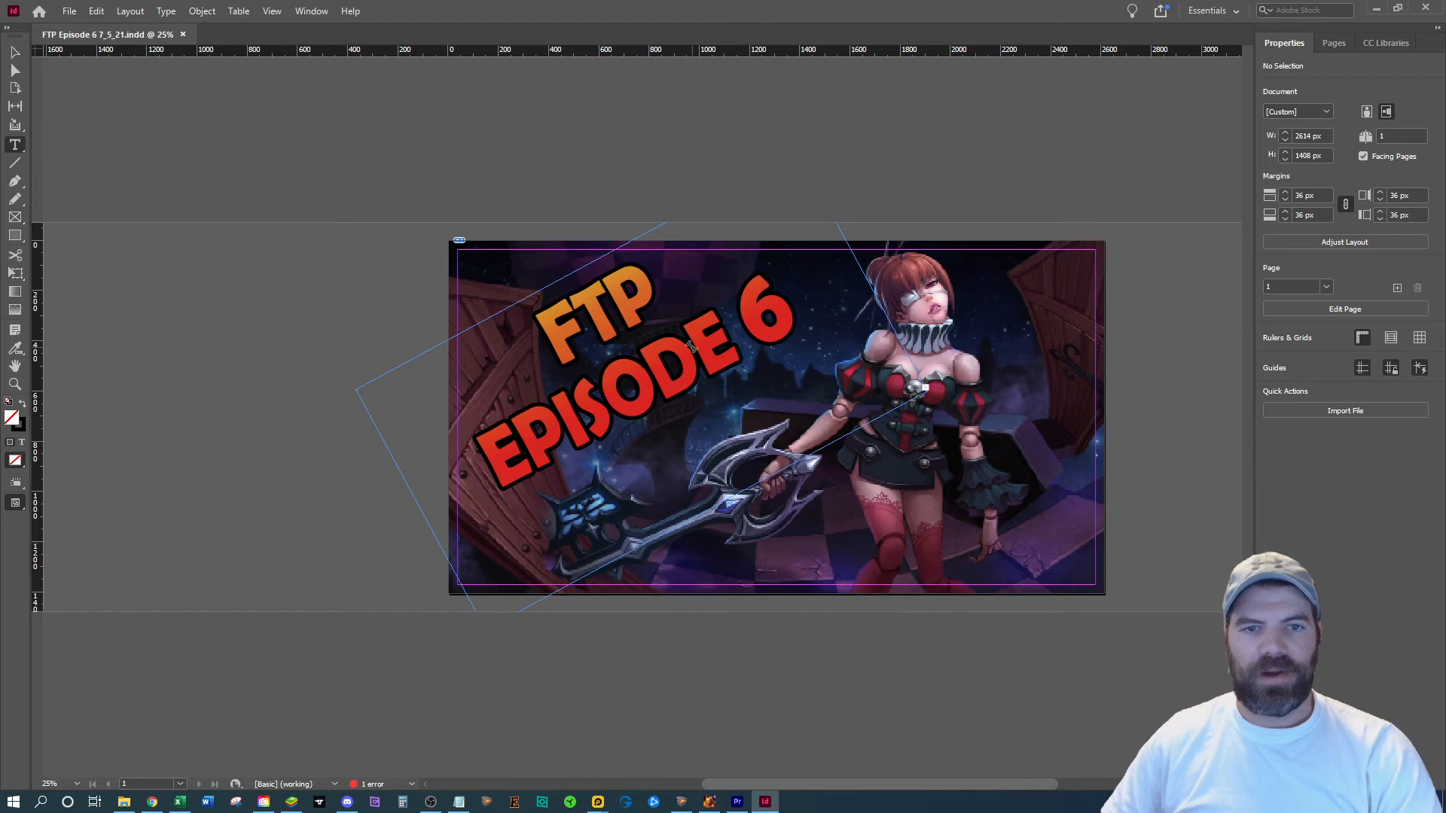
left_click(497, 390)
key("ctrl+a")
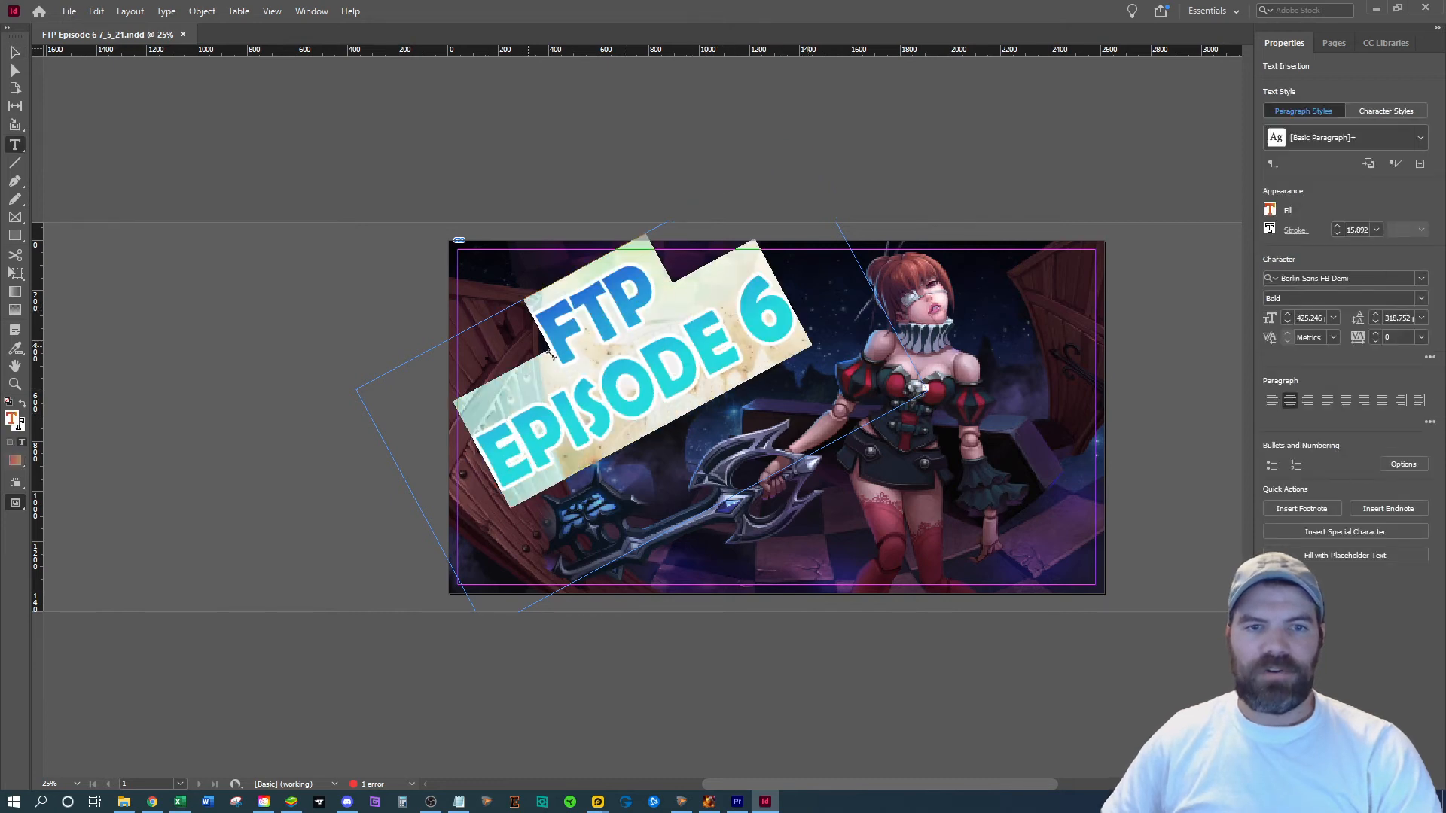
type("TOP")
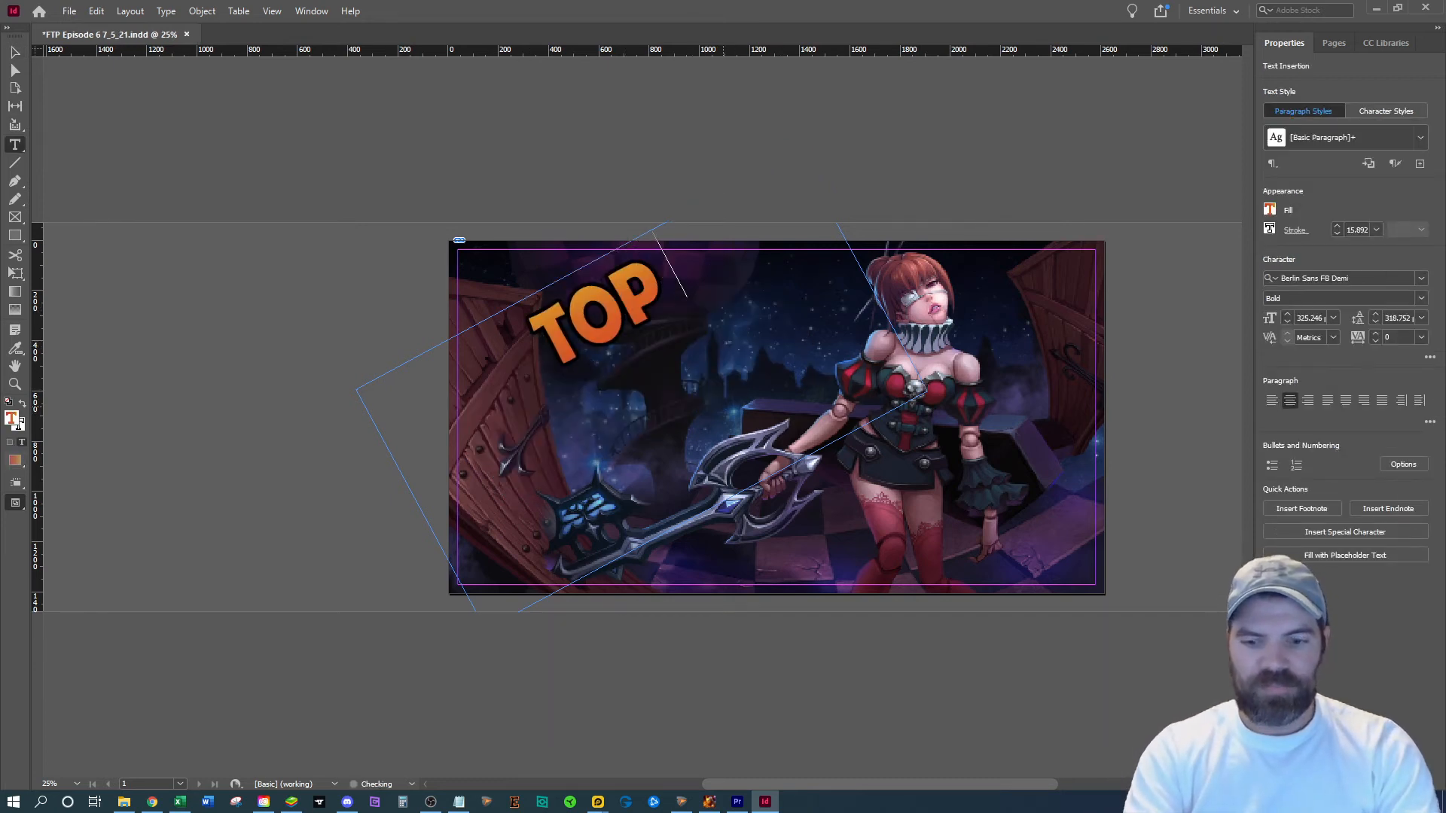
type(" 10")
key("Return")
type("CHANGES")
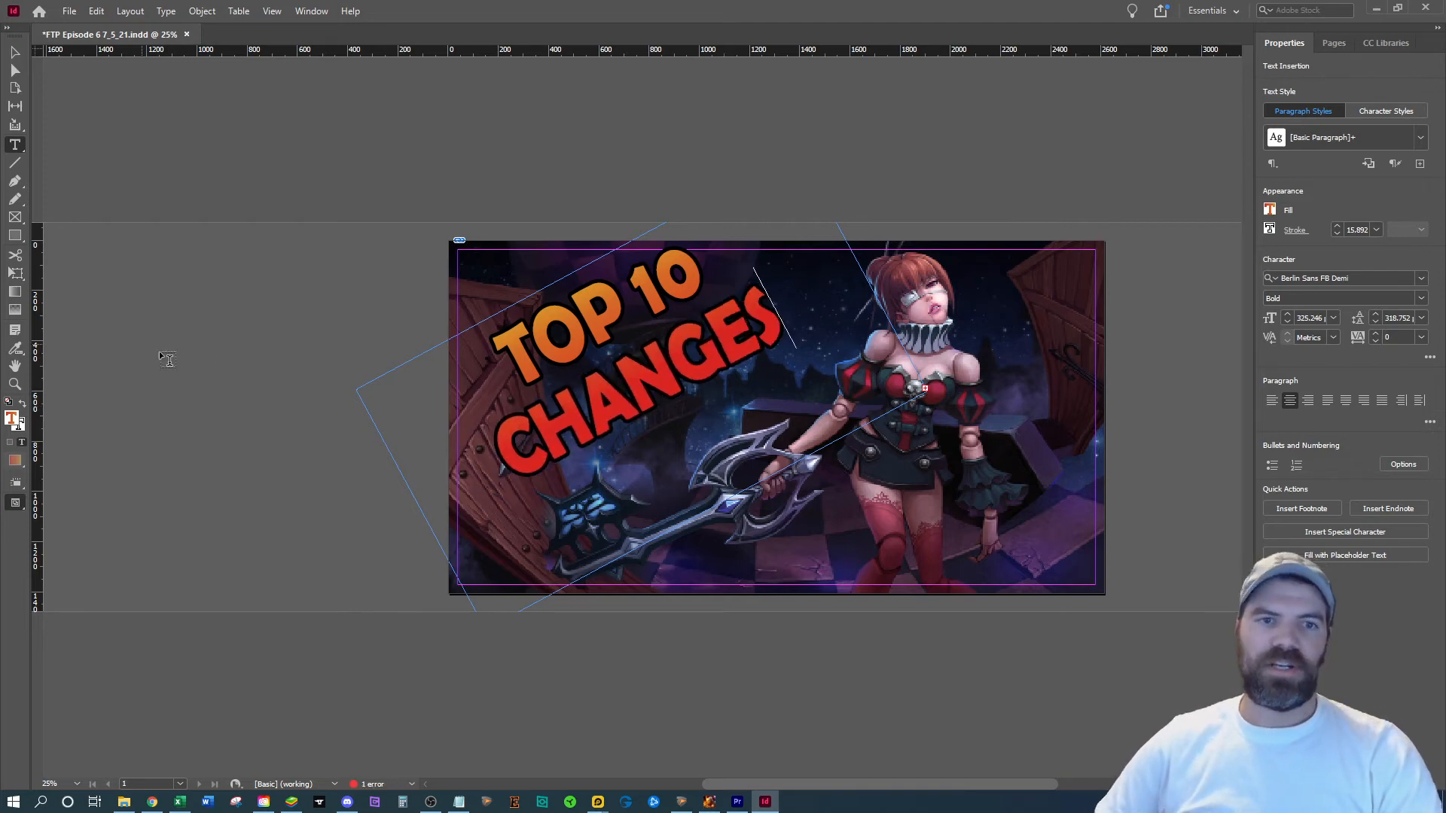
left_click(293, 386)
Step: Save the thumbnail as a new InDesign 2021 document named "Top Changes 7_7_21" in the In design folder
left_click(68, 13)
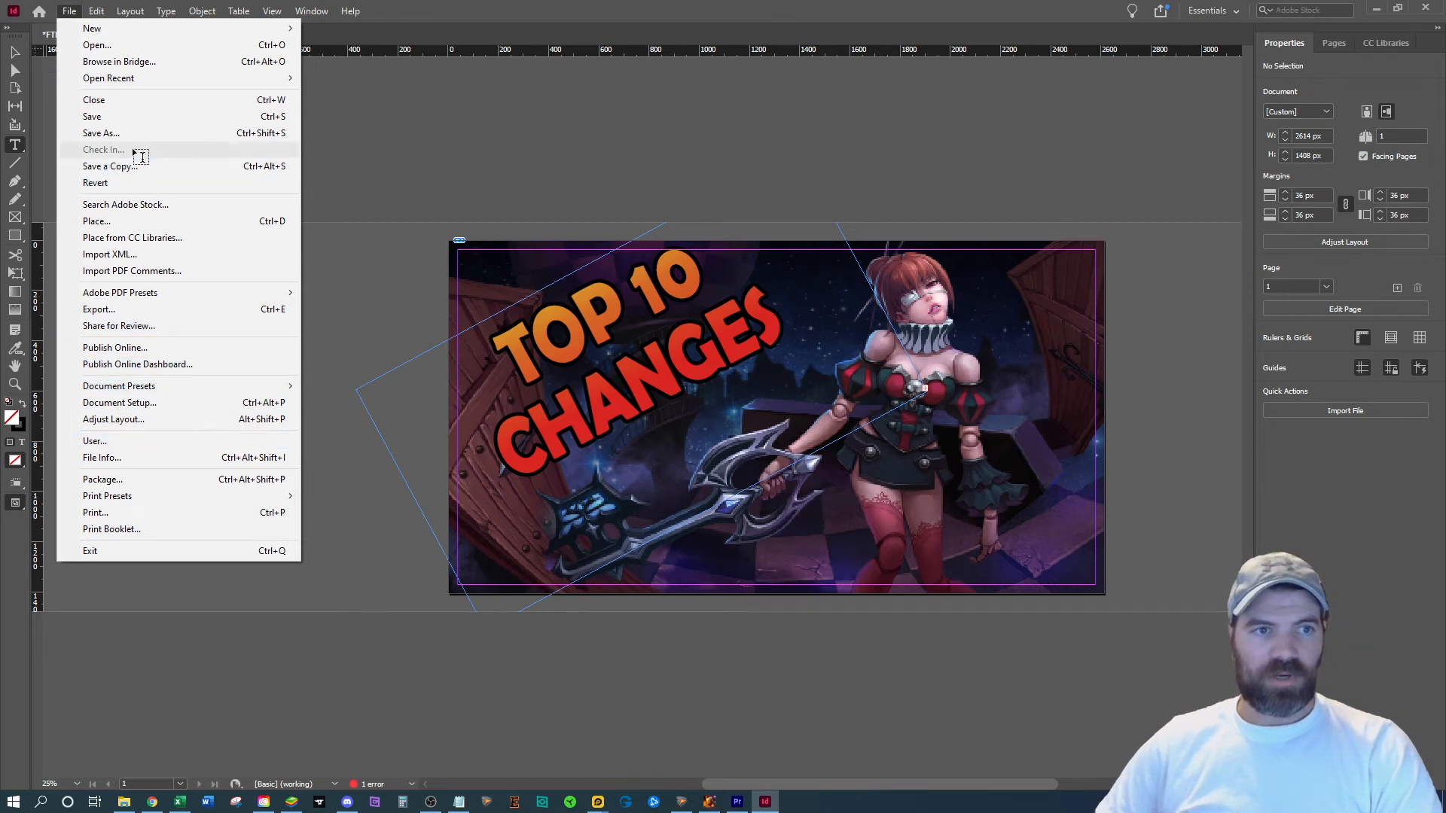
left_click(105, 133)
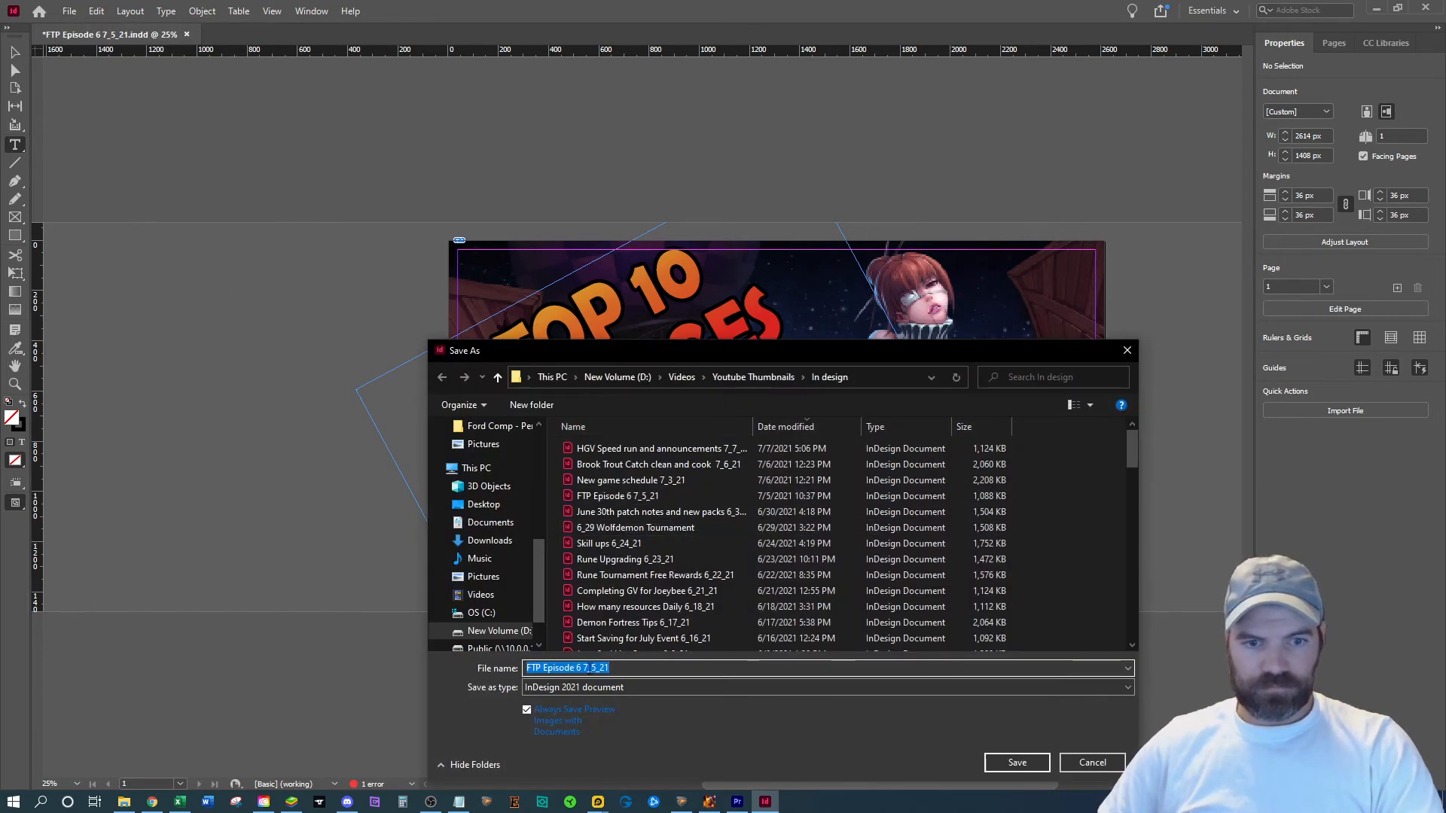
left_click(576, 668)
key("BackSpace")
key("BackSpace")
key("BackSpace")
key("BackSpace")
key("BackSpace")
key("BackSpace")
key("BackSpace")
key("BackSpace")
key("BackSpace")
key("BackSpace")
key("BackSpace")
key("BackSpace")
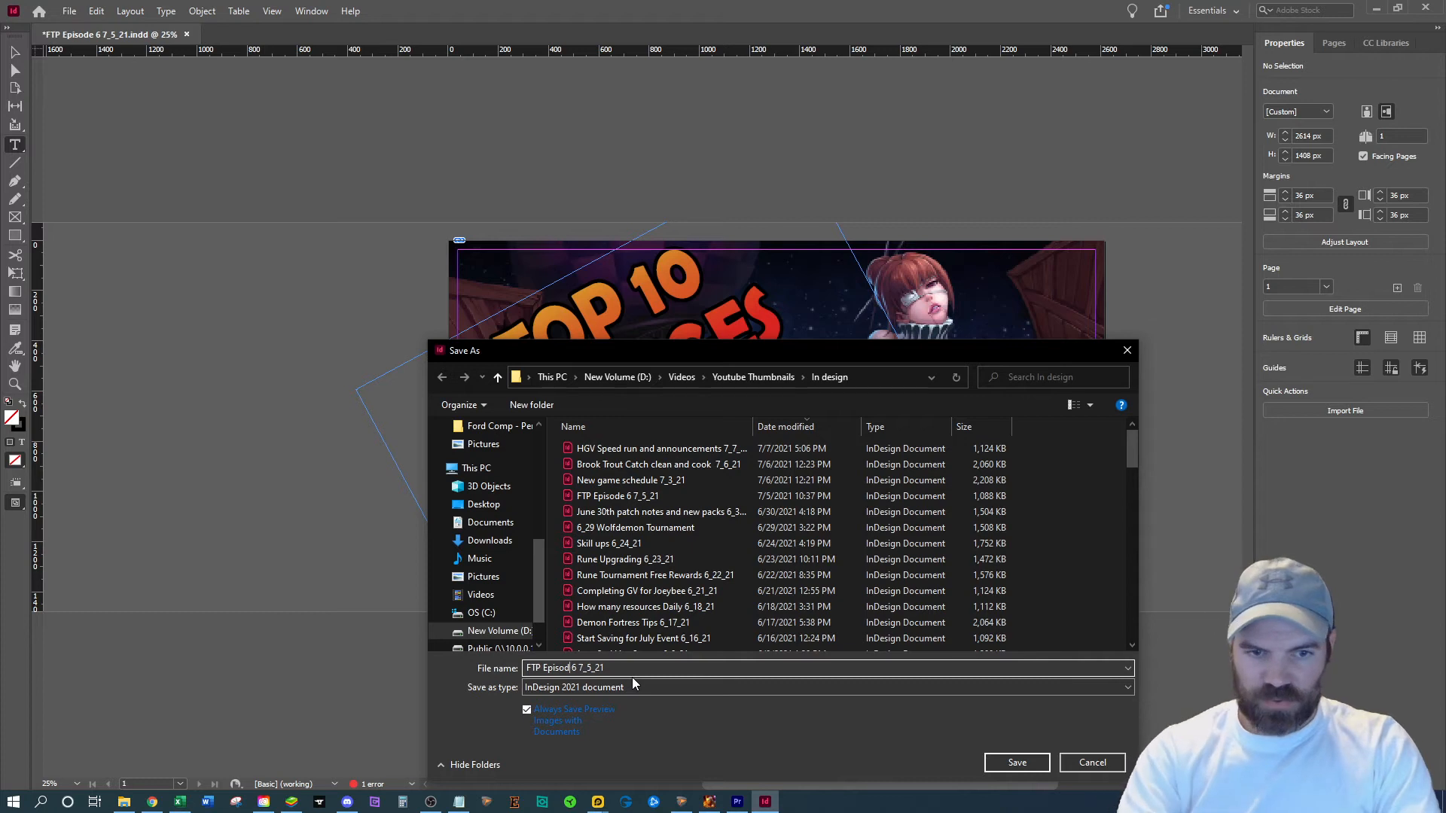
type("Top Changes")
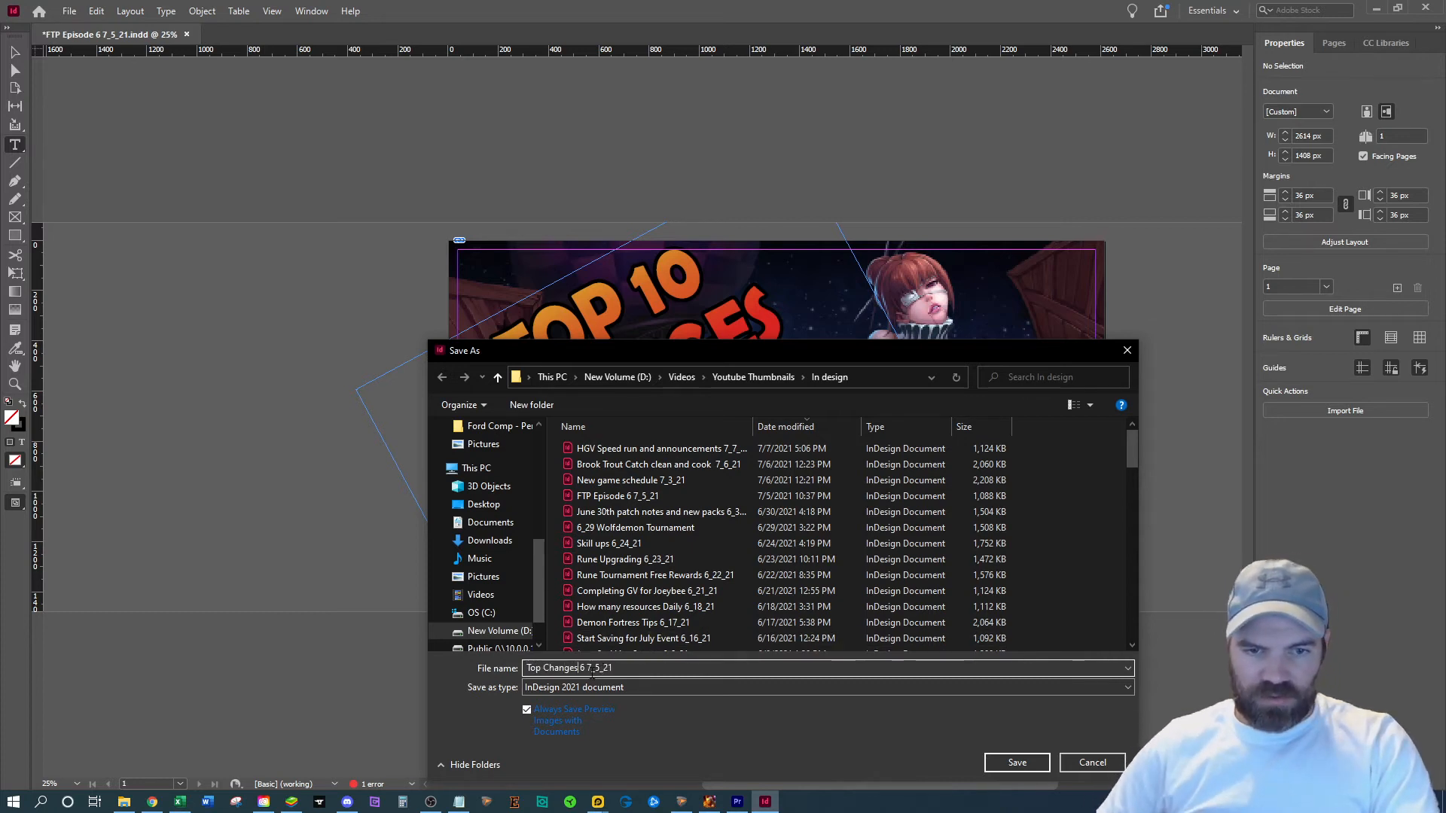
key("Delete")
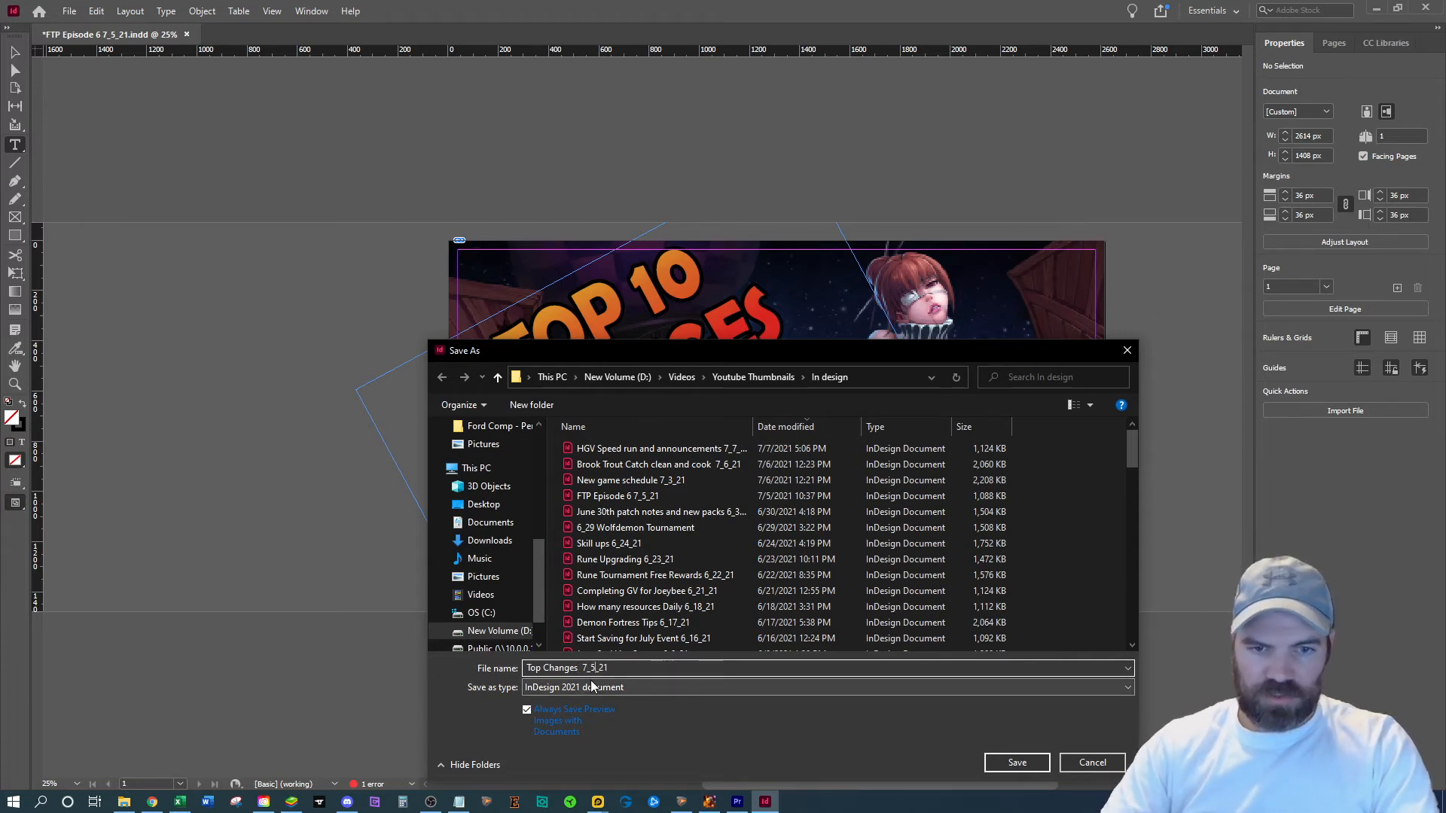
key("Delete")
type("7")
left_click(1018, 763)
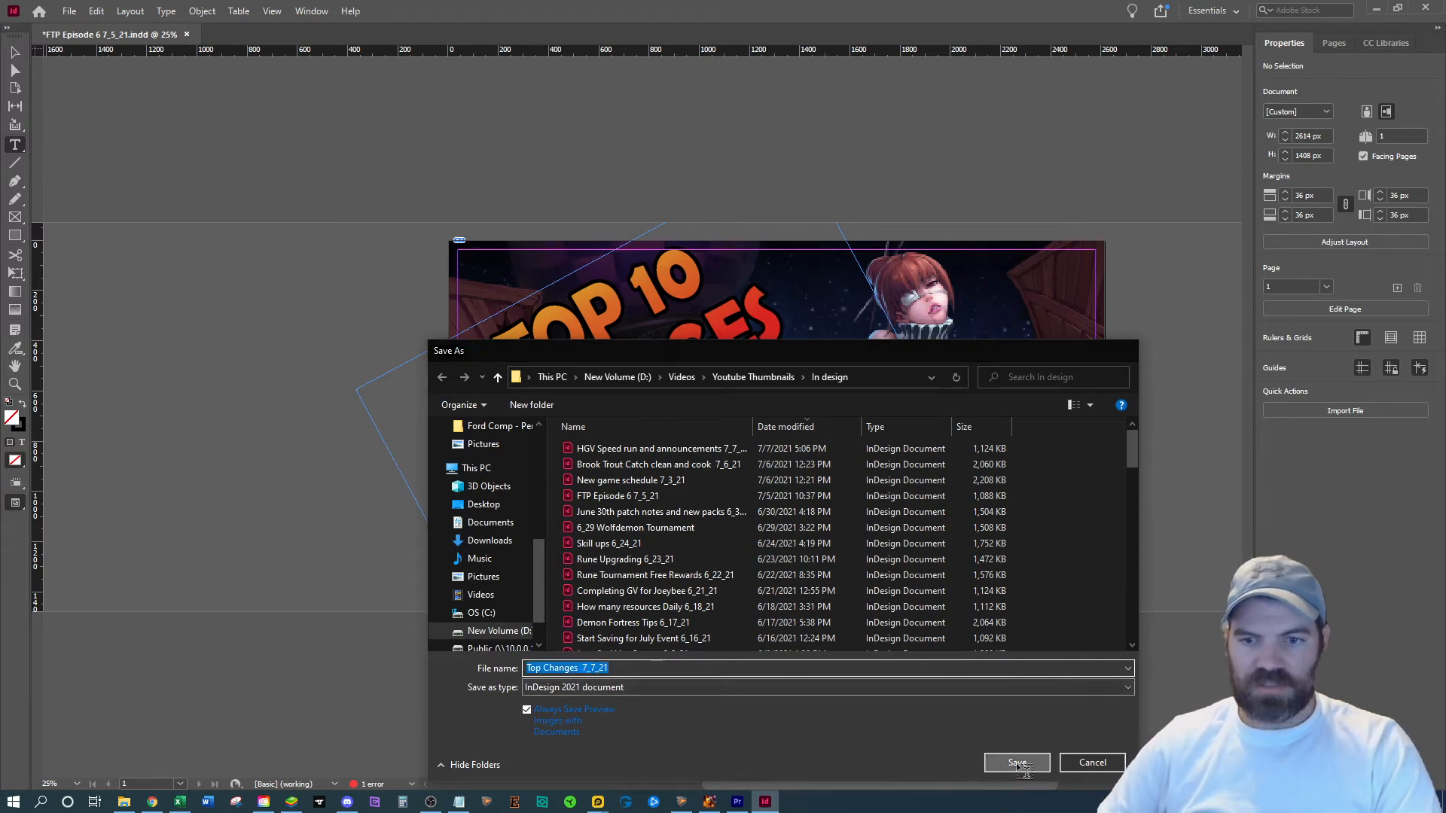
Step: Export the thumbnail as a JPEG named "Top Changes 7_7_21" into the Youtube Thumbnails folder, keeping the offered export options
left_click(68, 11)
left_click(170, 309)
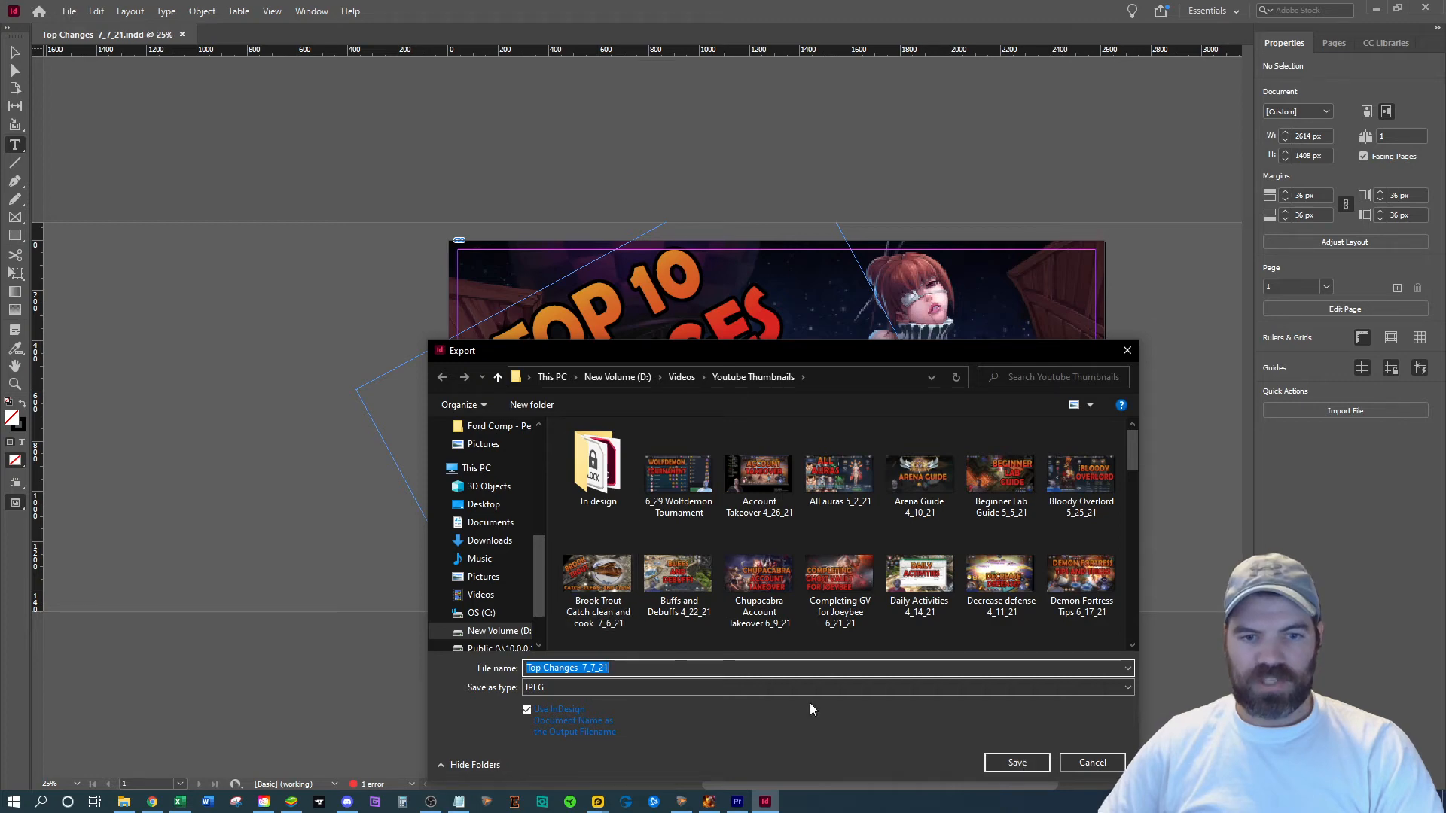
left_click(1017, 762)
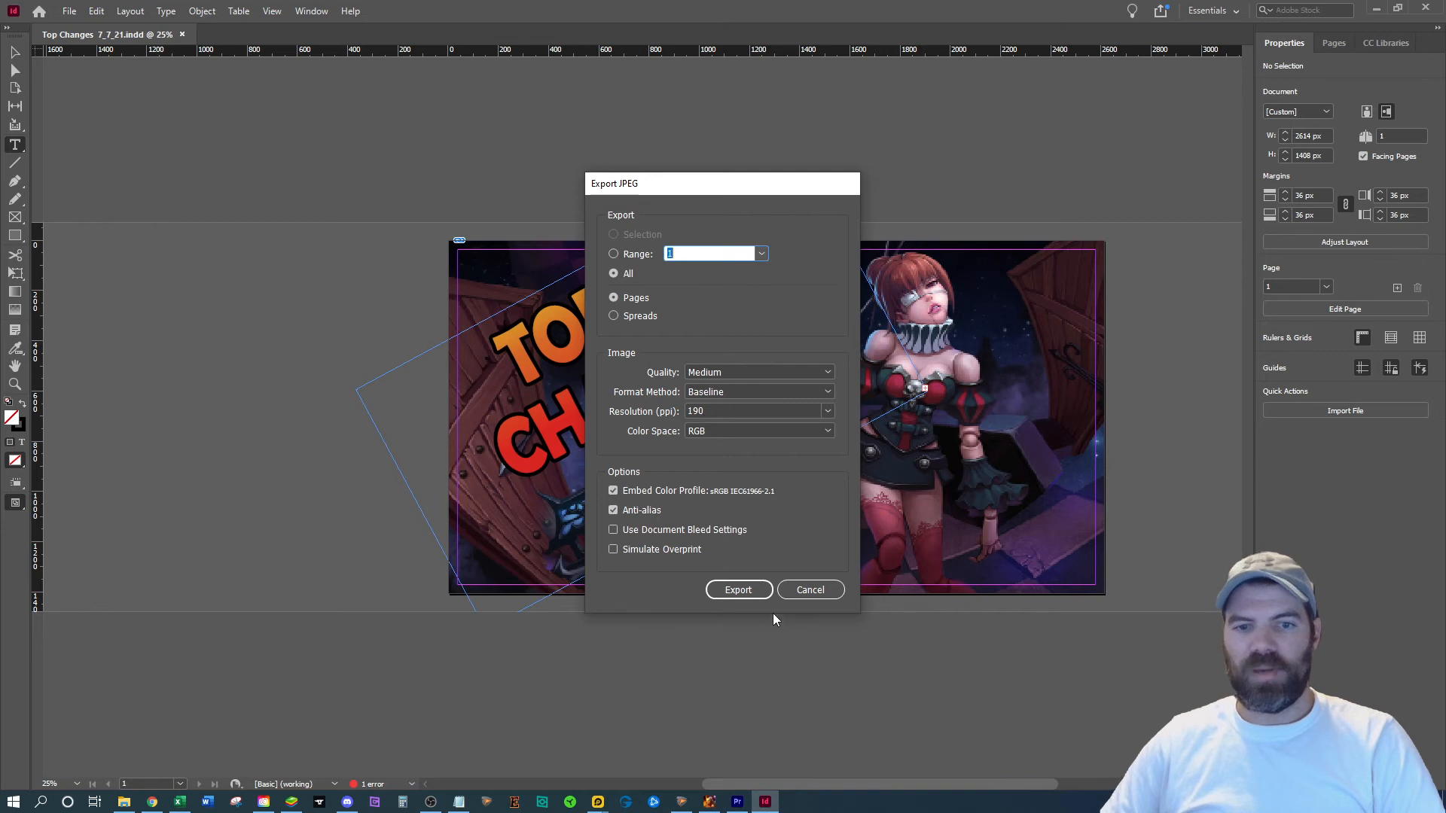
left_click(739, 588)
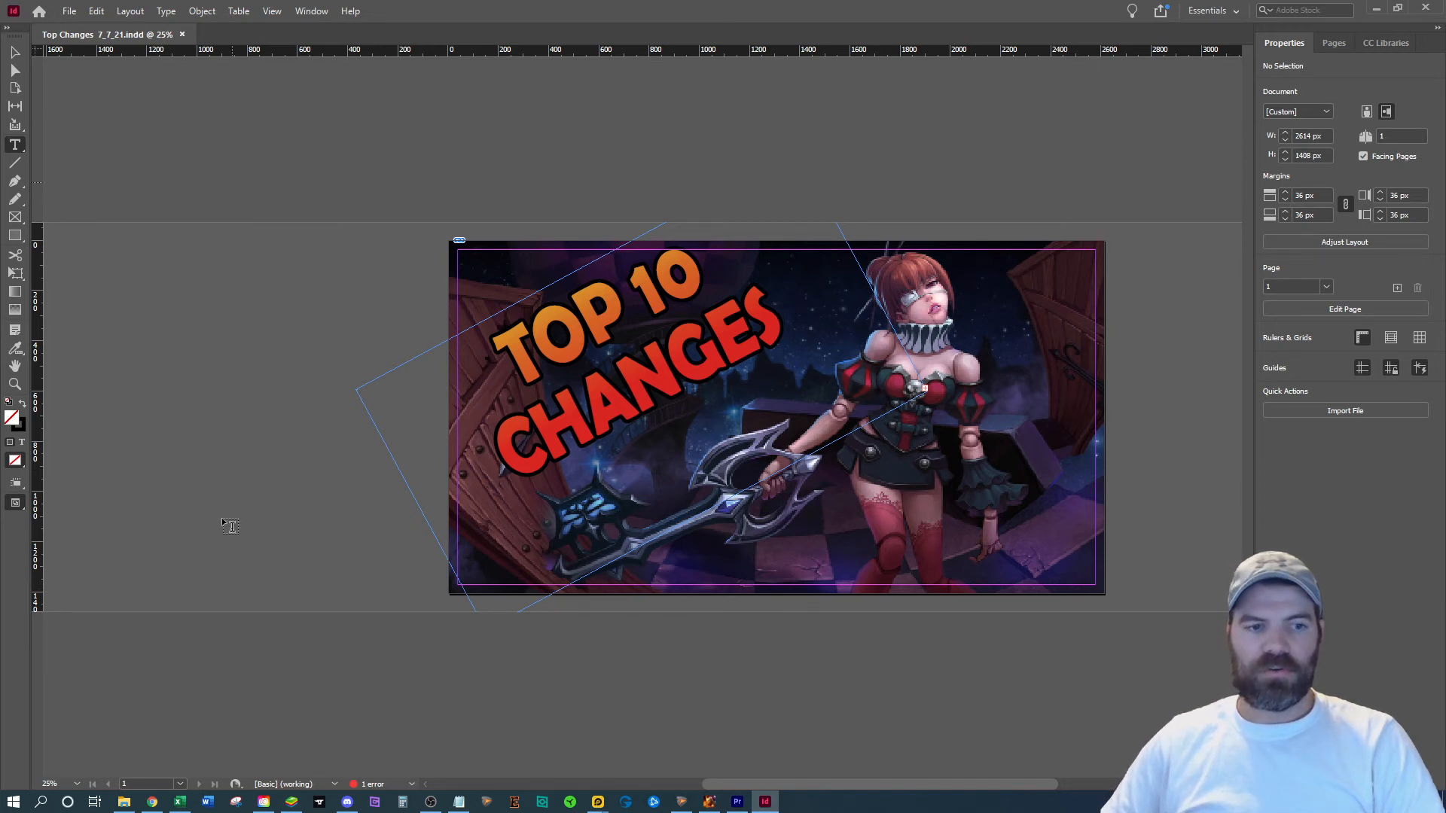
Step: Switch to File Explorer and open the Youtube Thumbnails folder inside Videos on drive D:
left_click(117, 802)
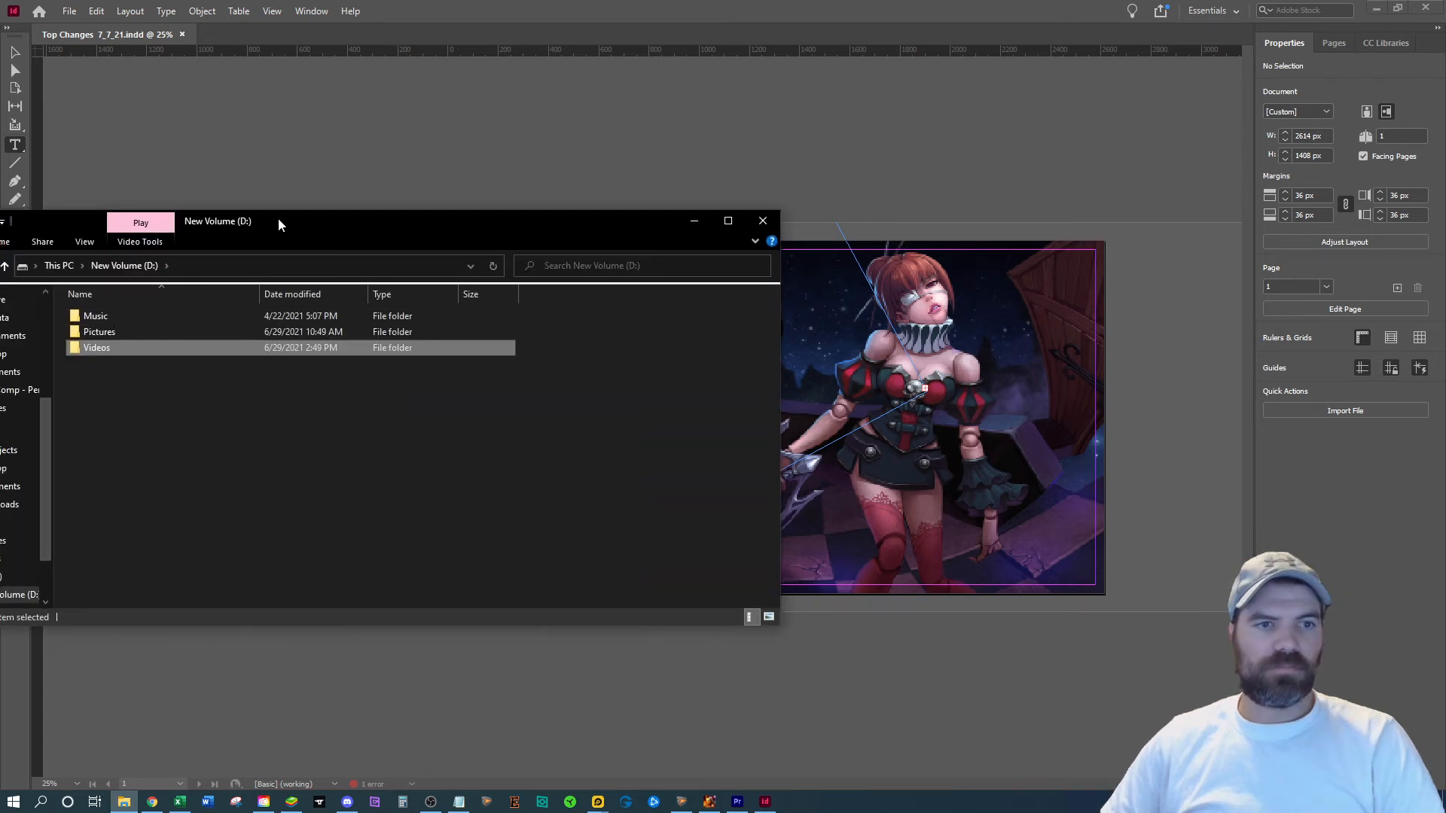
left_click_drag(278, 219, 585, 207)
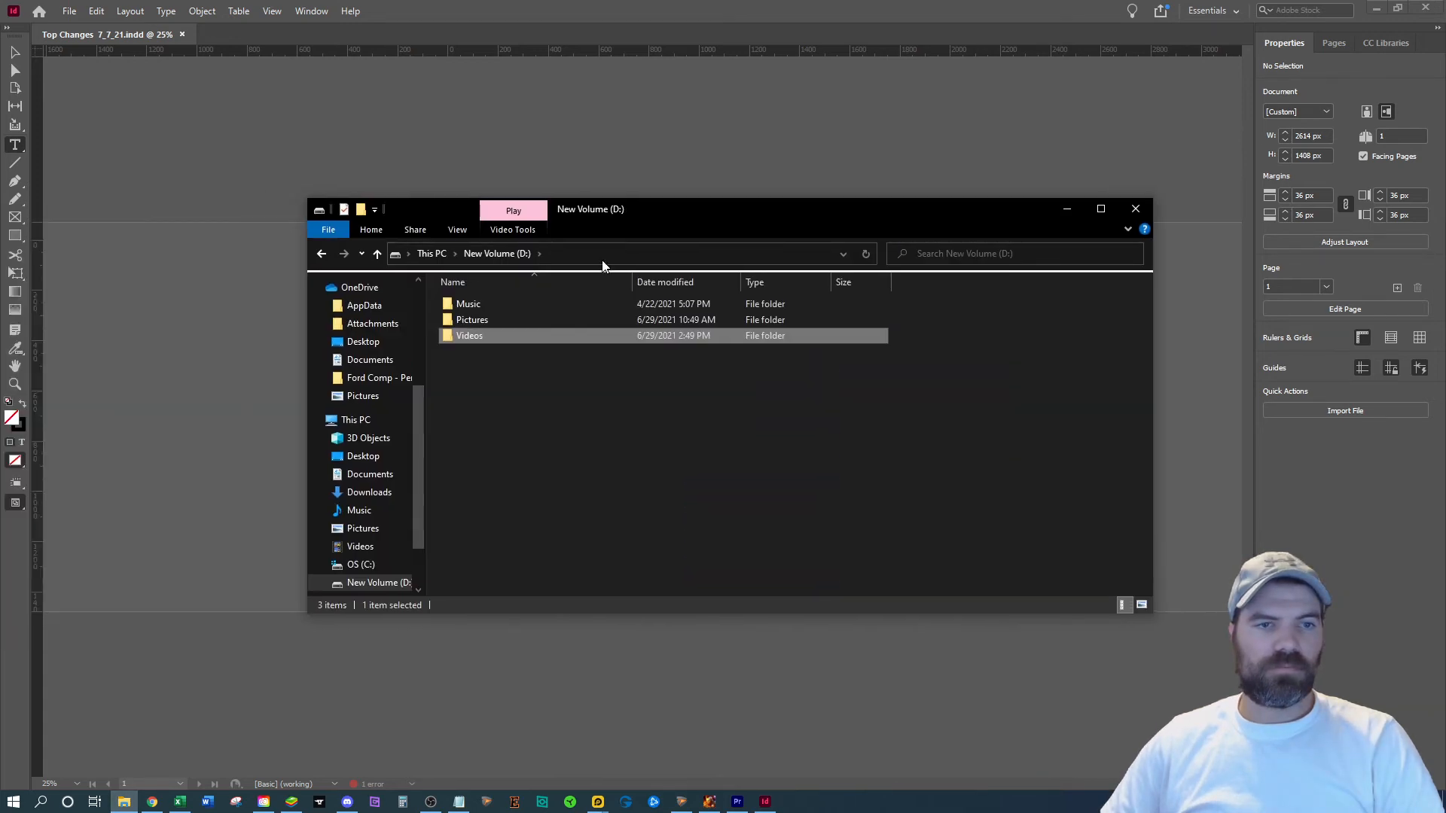
double_click(482, 334)
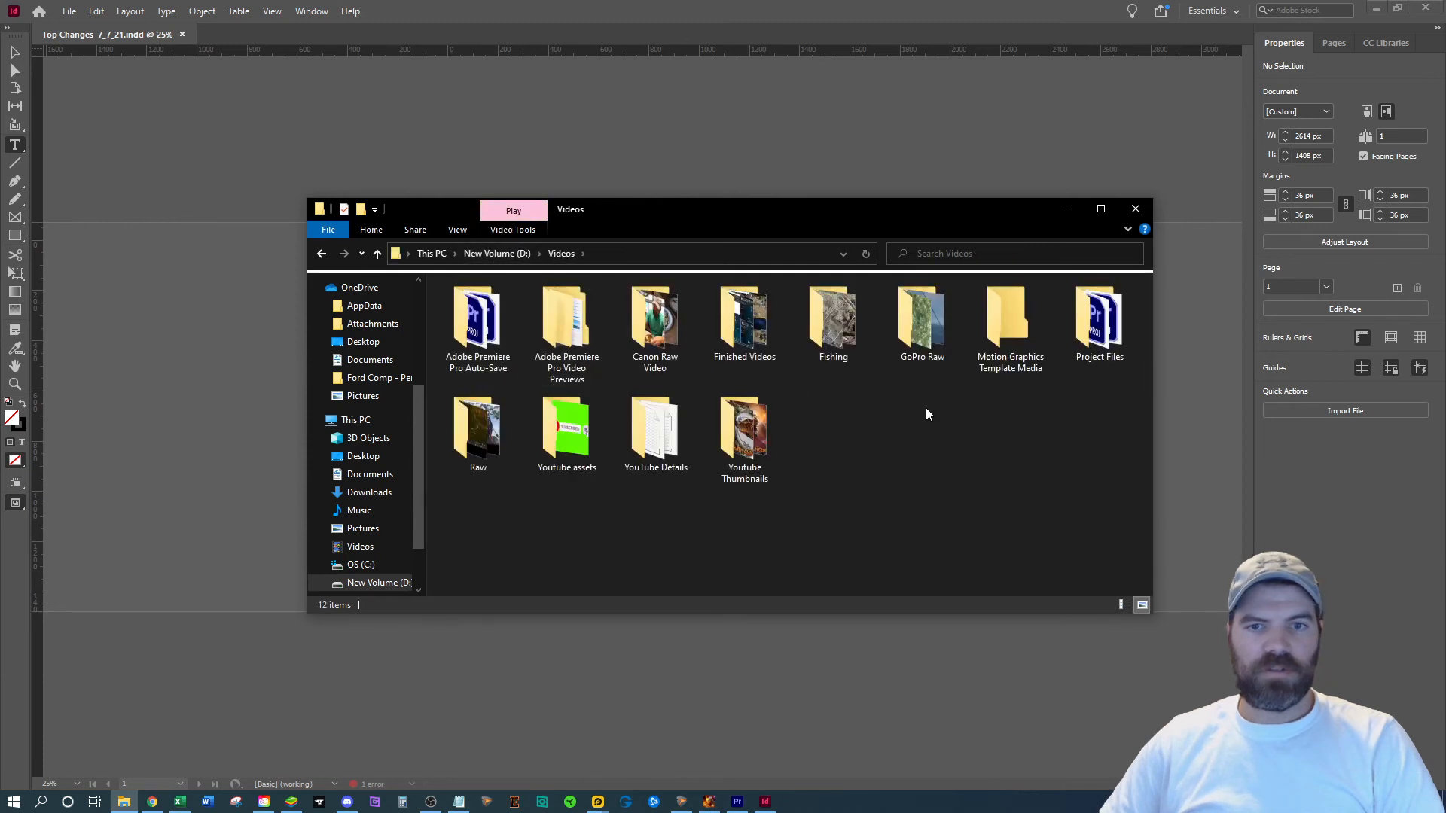
double_click(744, 444)
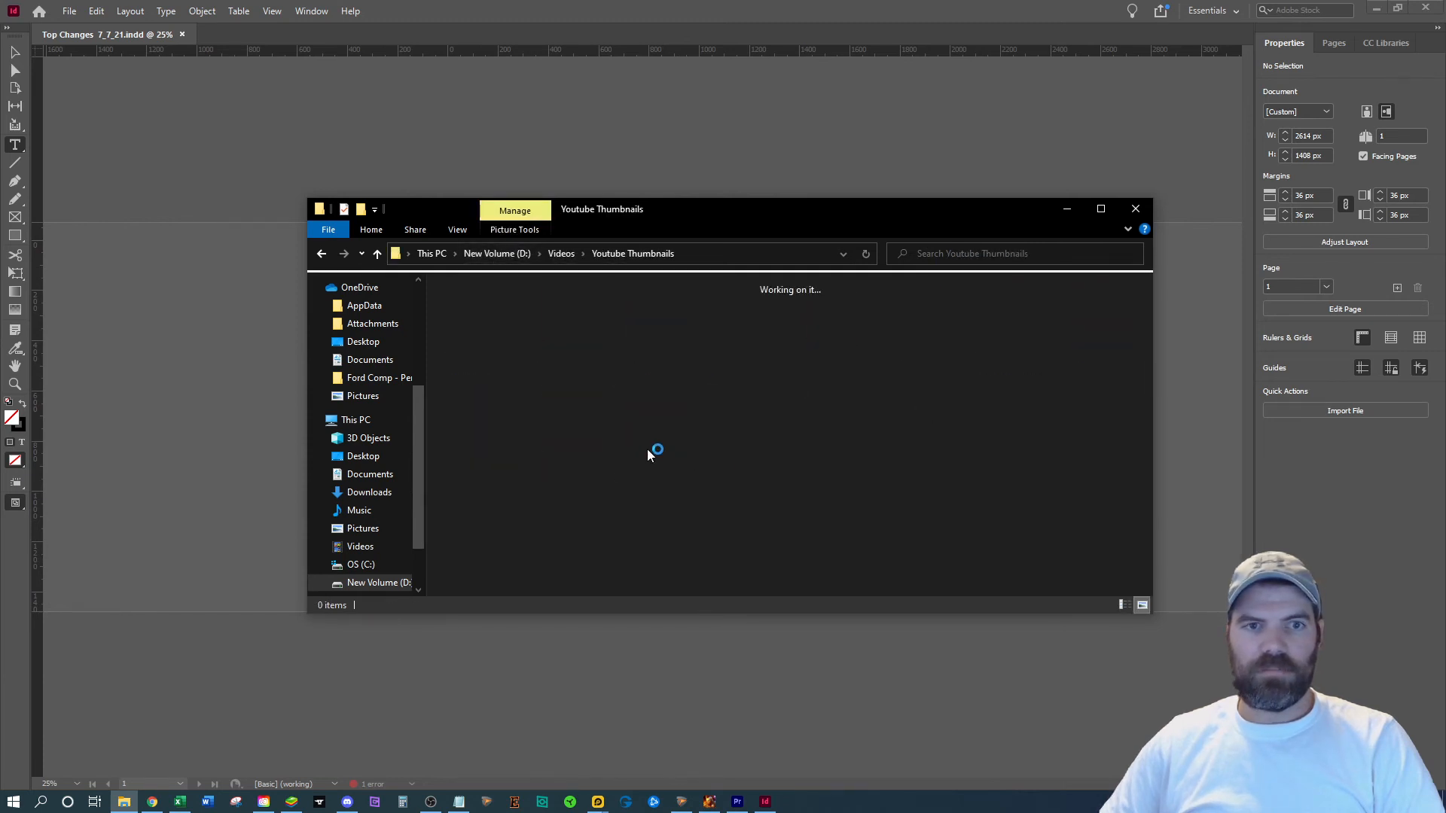
Step: Preview the exported "Top Changes 7_7_21" image in Photos and close the preview
double_click(567, 327)
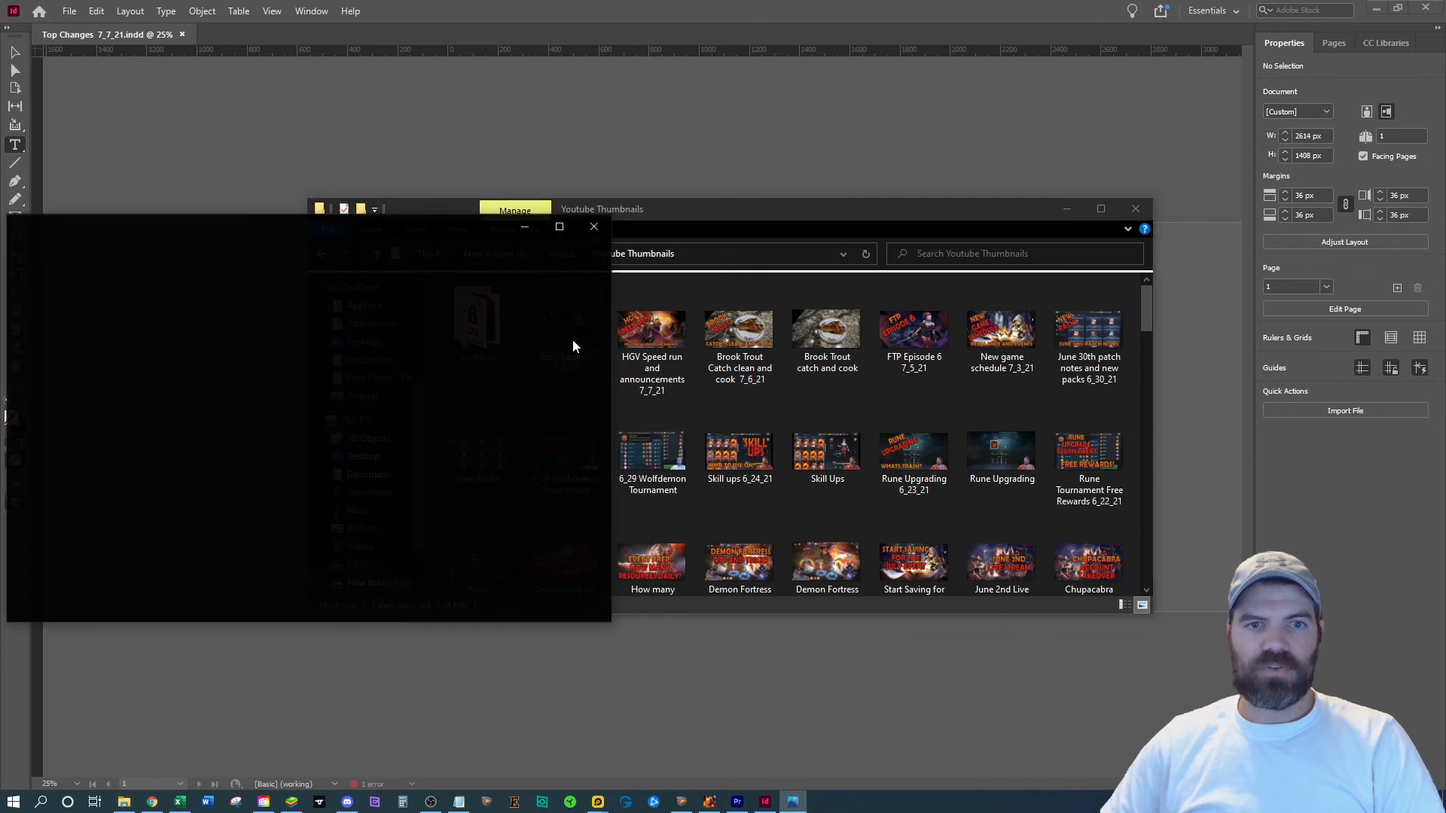
left_click_drag(386, 232, 680, 219)
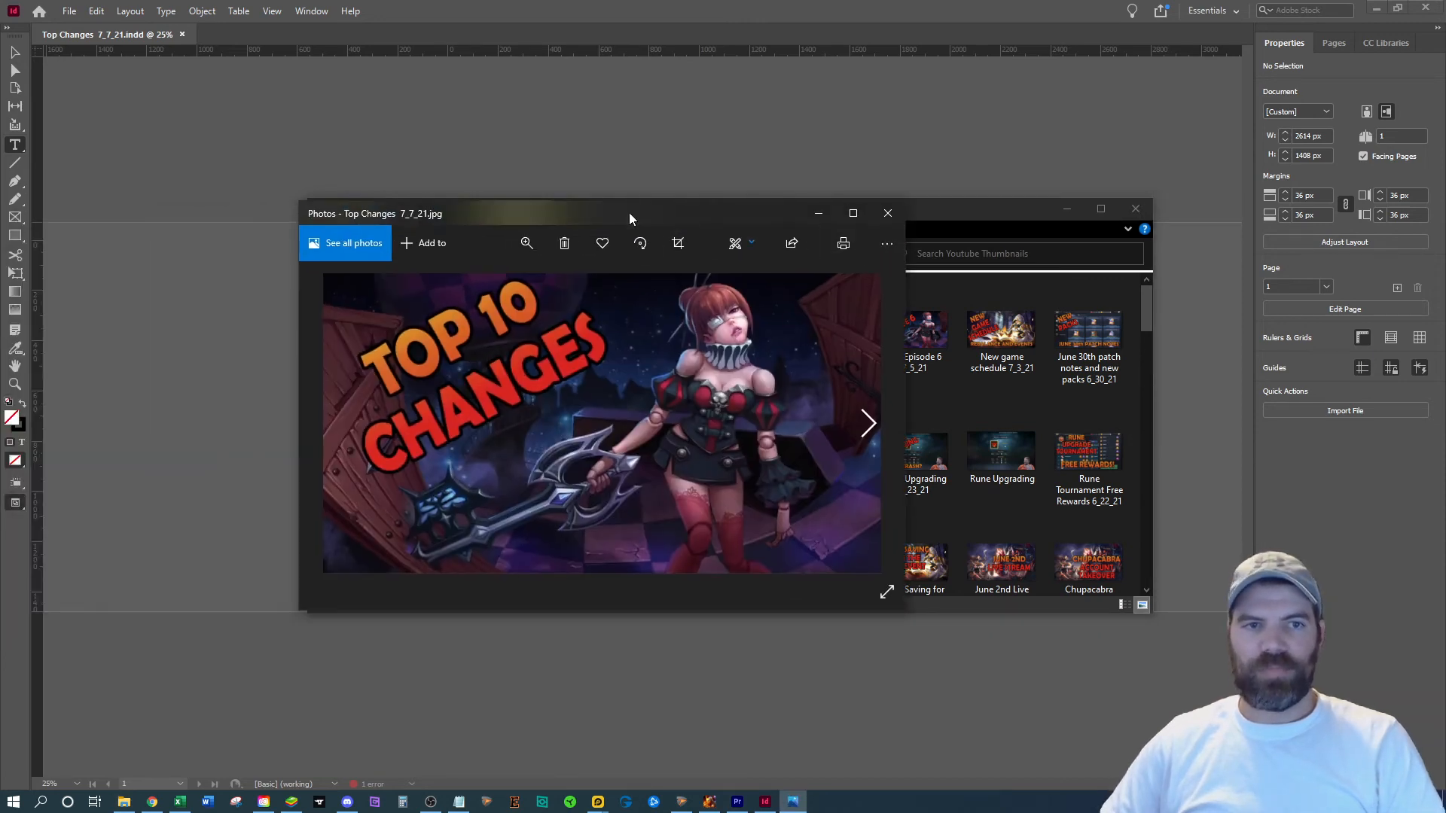
left_click_drag(629, 213, 631, 269)
left_click(887, 272)
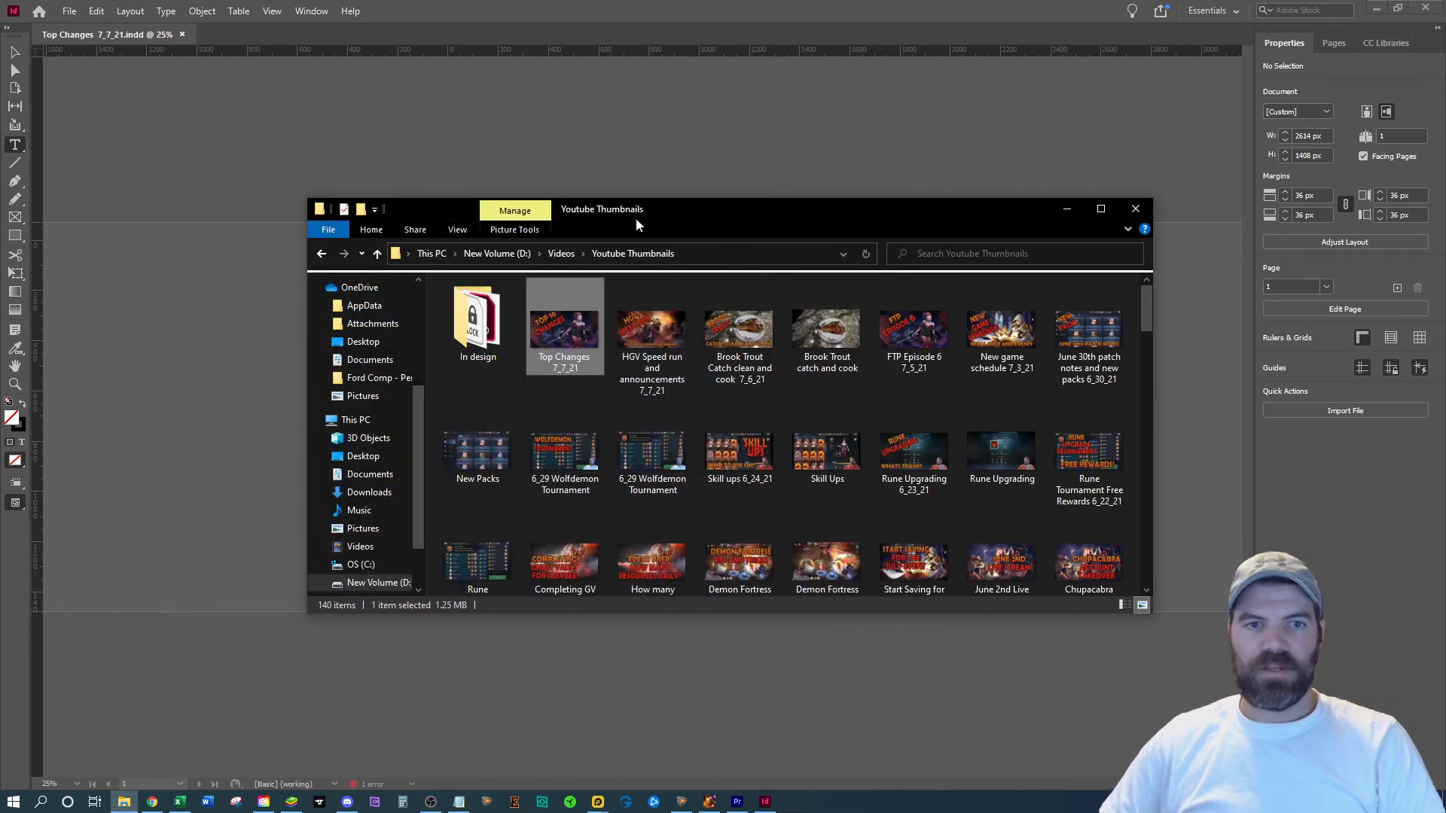
Step: Return to the YouTube Studio upload and add the "Top Changes 7_7_21" image from the folder as the video's thumbnail
left_click(1066, 208)
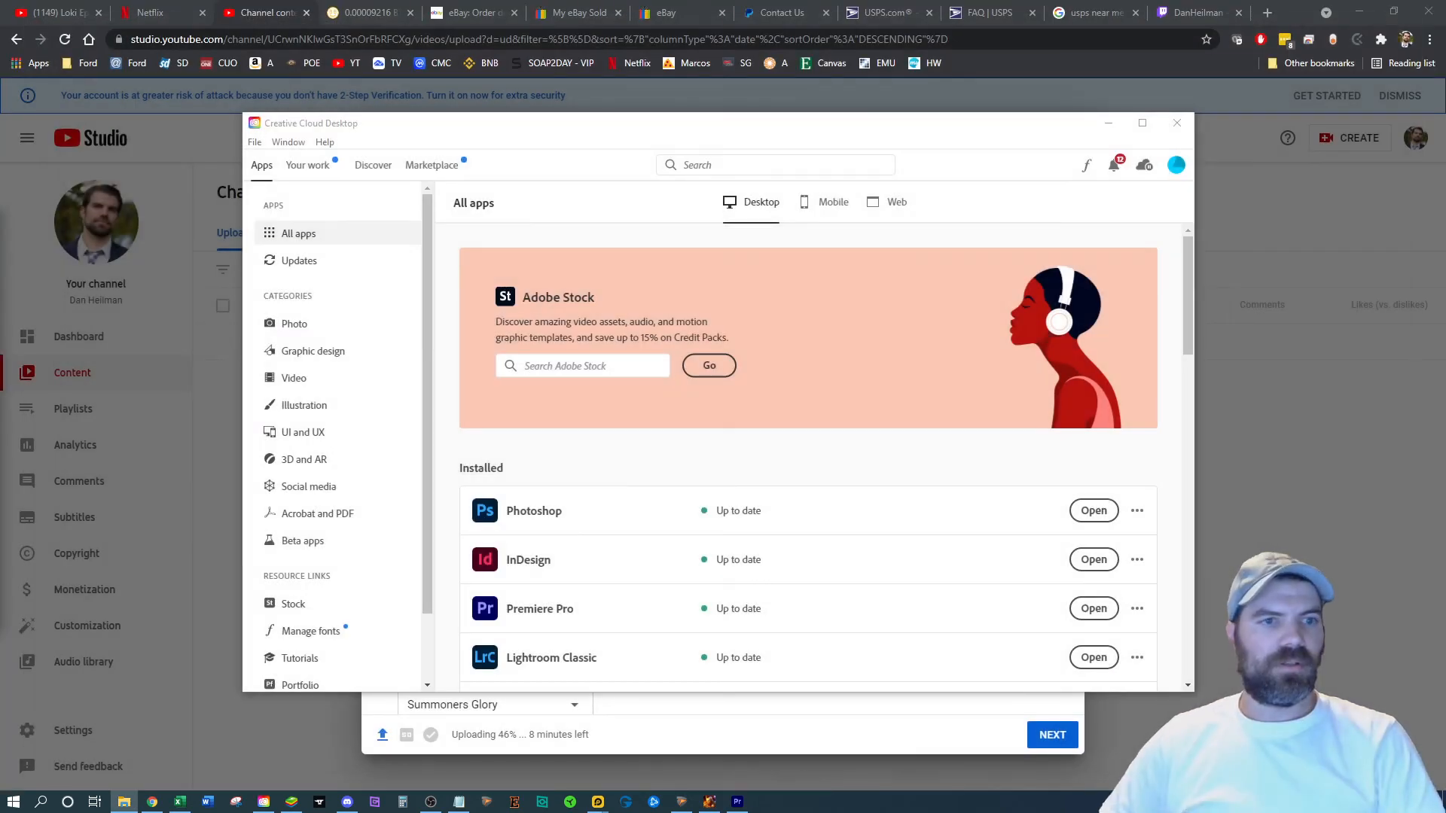
left_click(1109, 123)
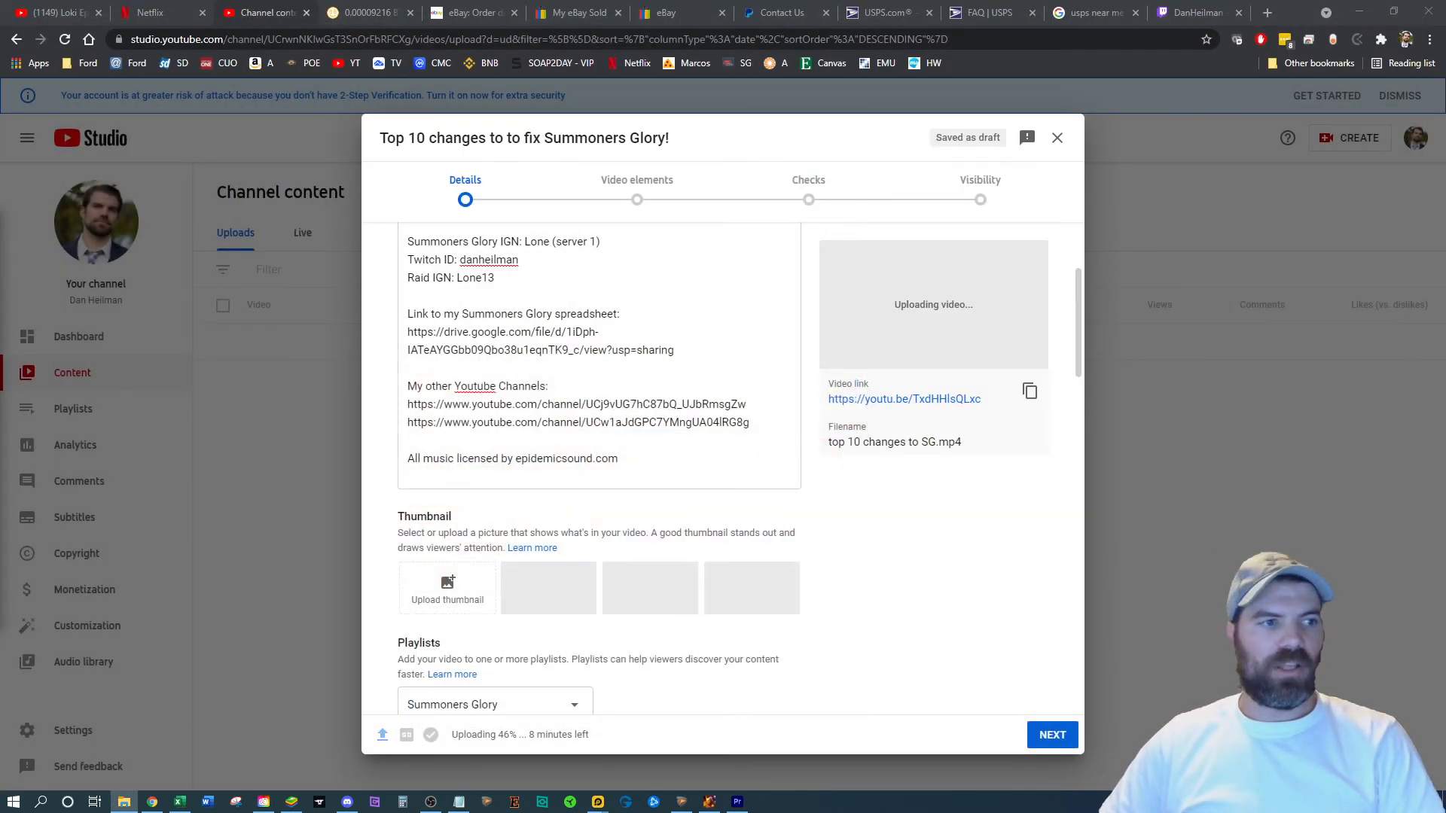
left_click_drag(0, 226, 1208, 217)
left_click_drag(955, 334, 444, 595)
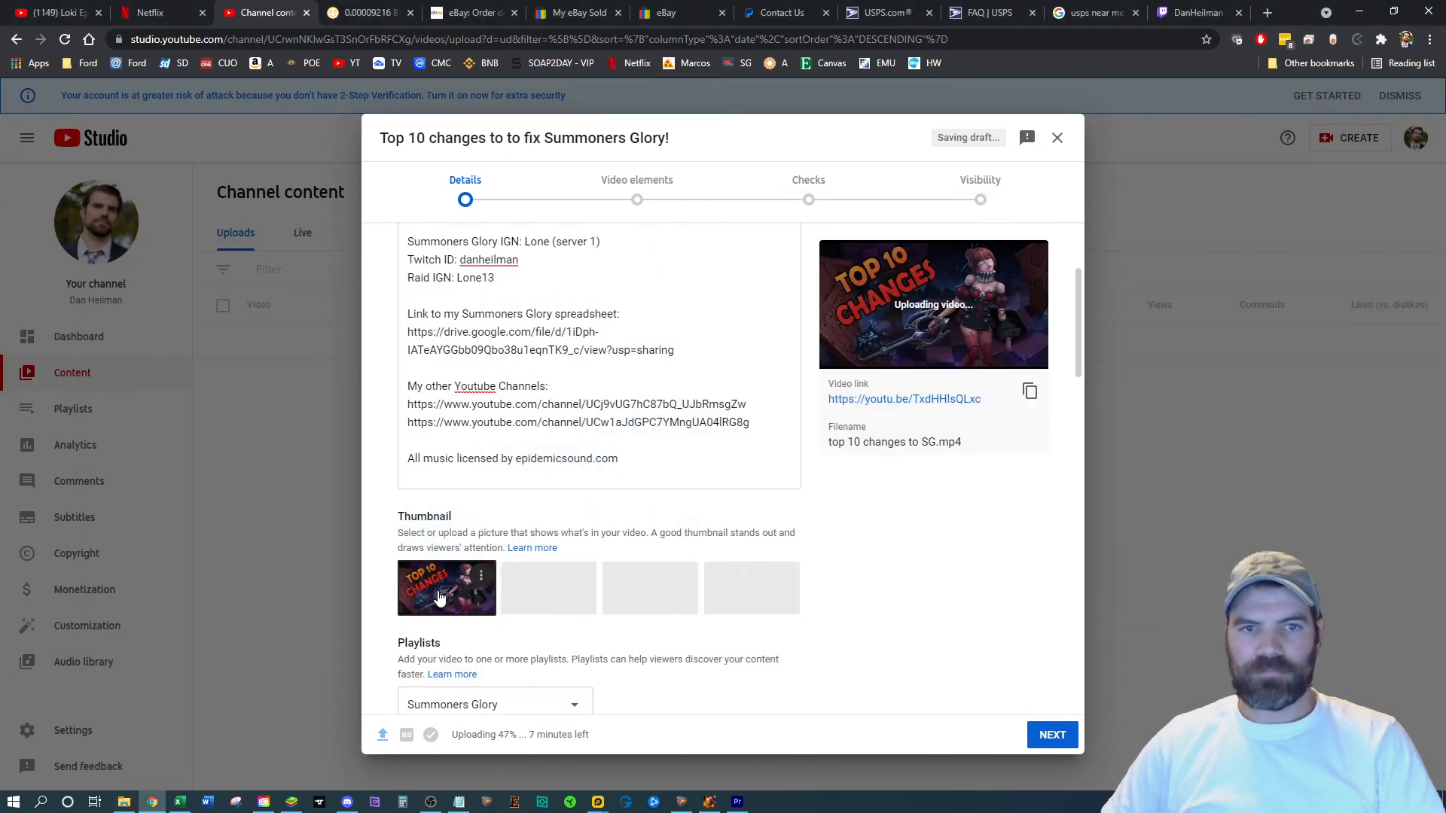
Step: Review the video's title, description, thumbnail, playlist, audience, tags, category and comment settings on the details page
scroll(962, 565, "down", 4)
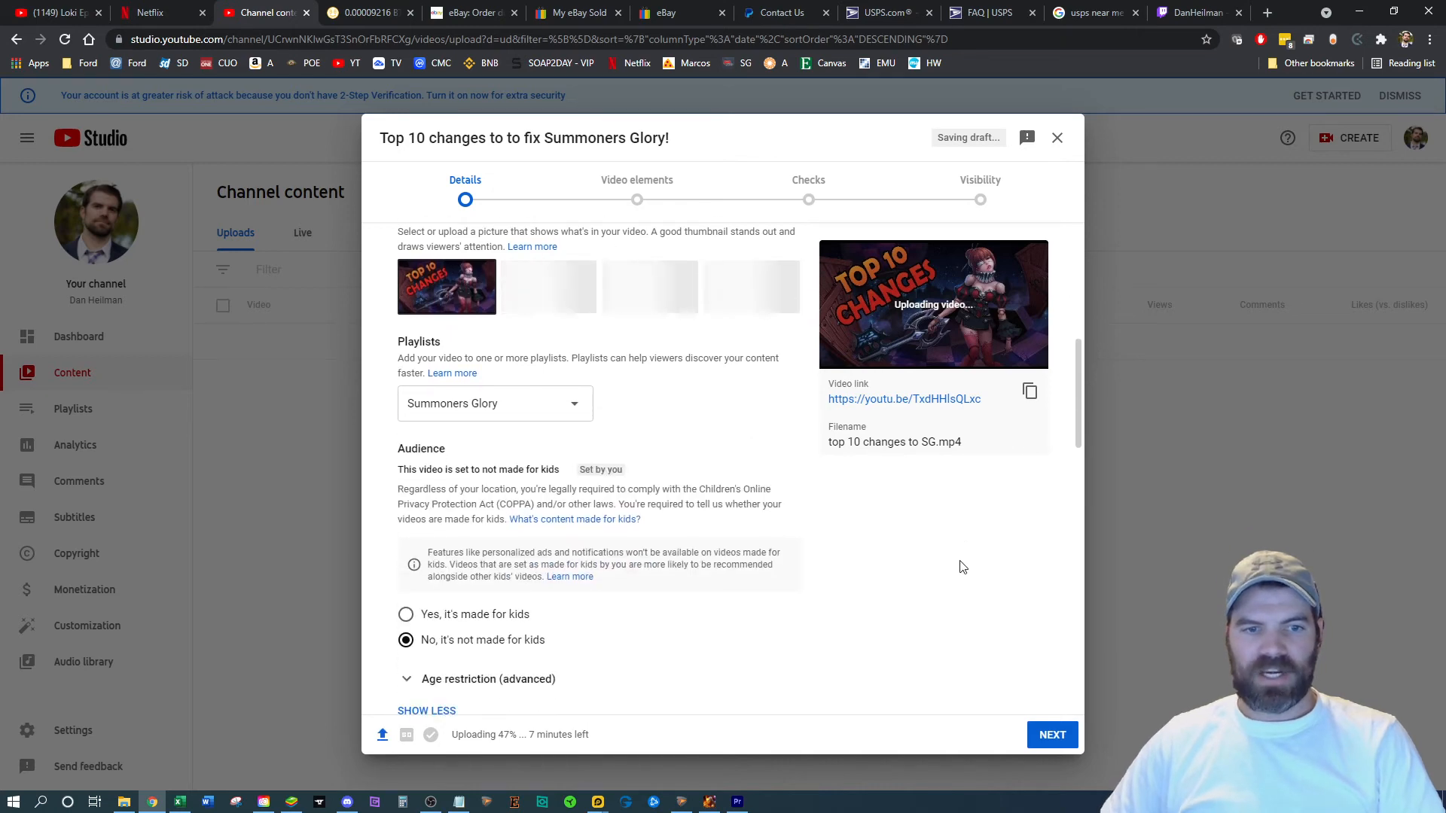
scroll(942, 603, "up", 5)
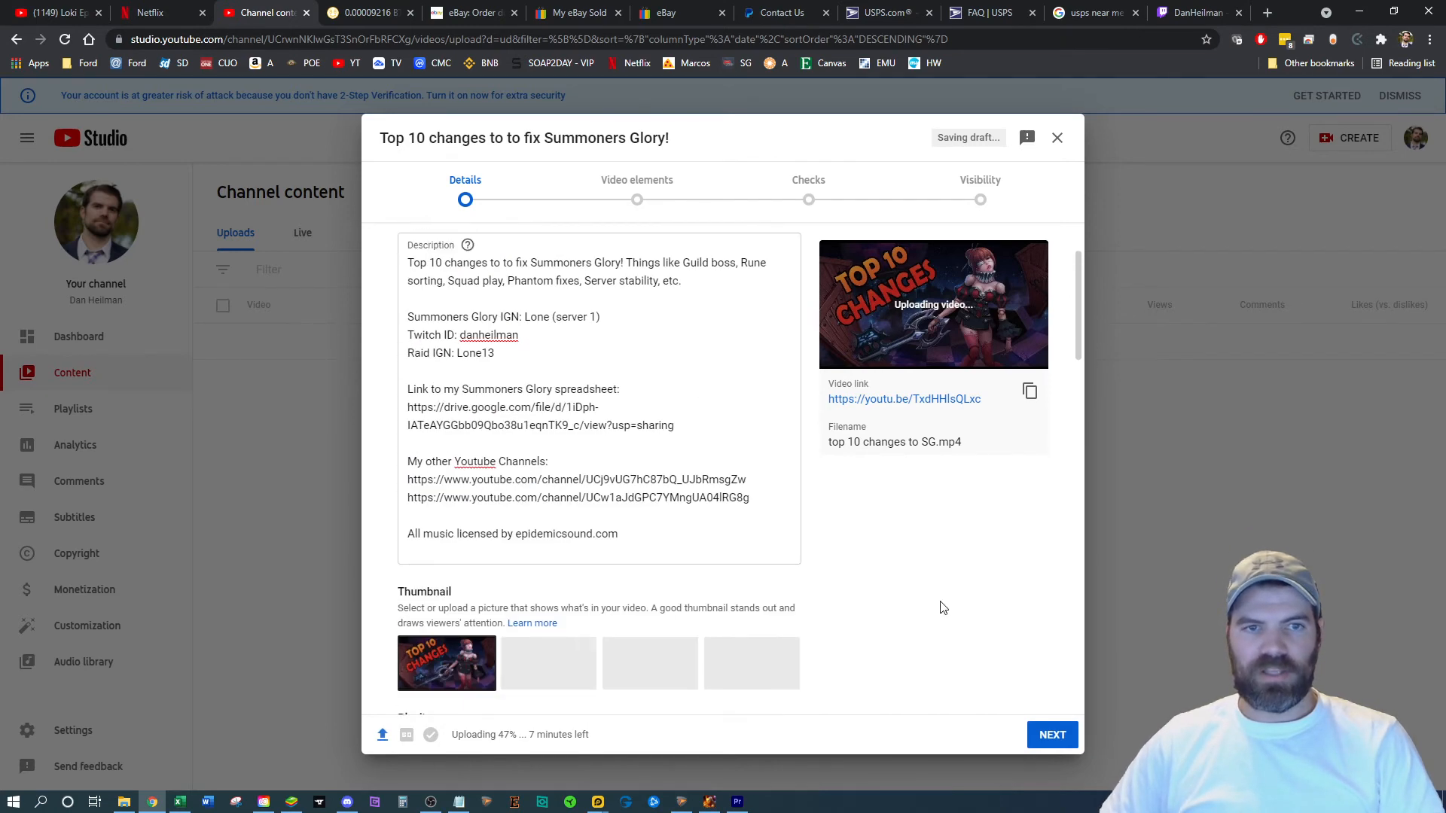
scroll(658, 422, "up", 2)
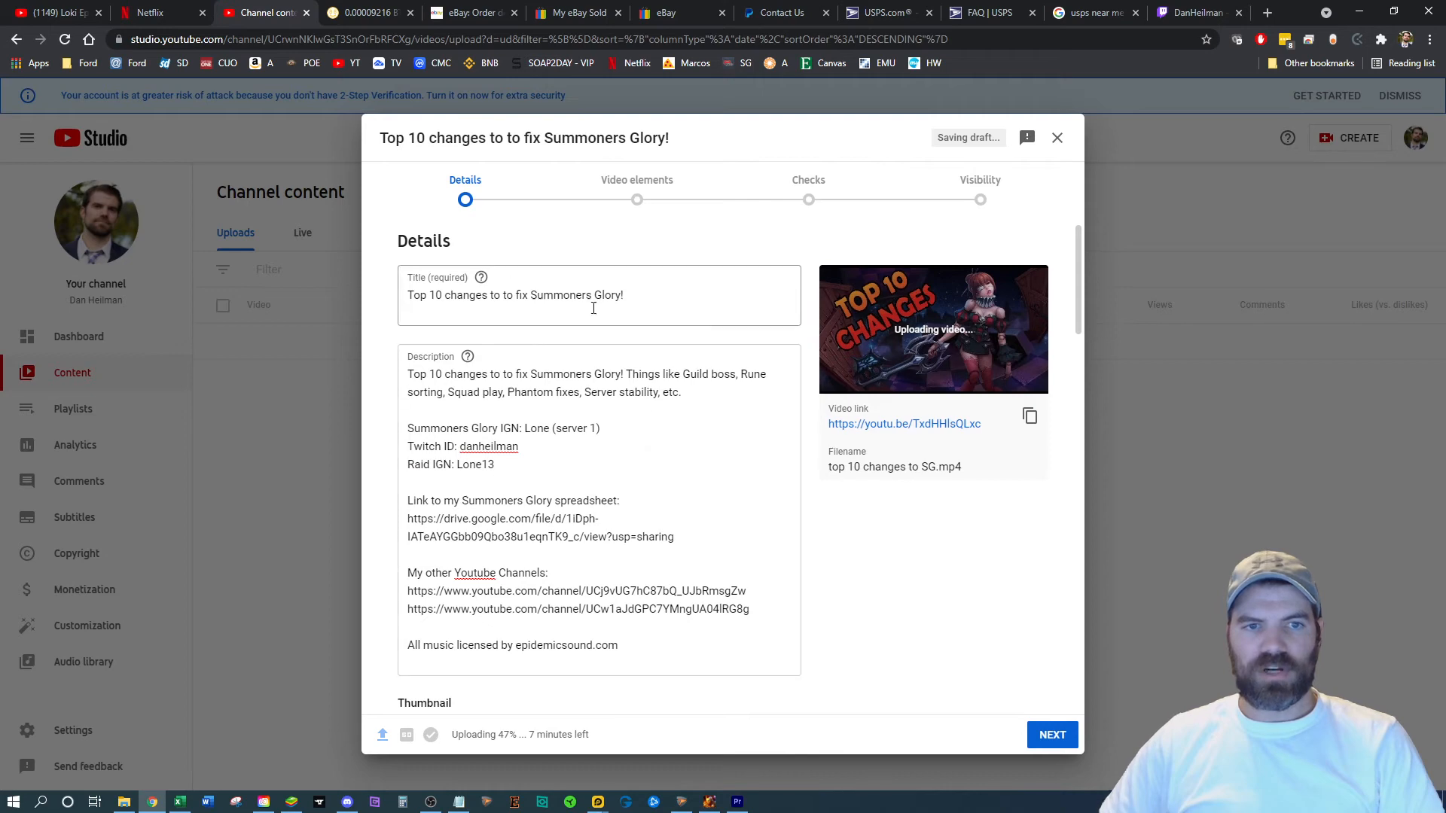
scroll(917, 580, "down", 10)
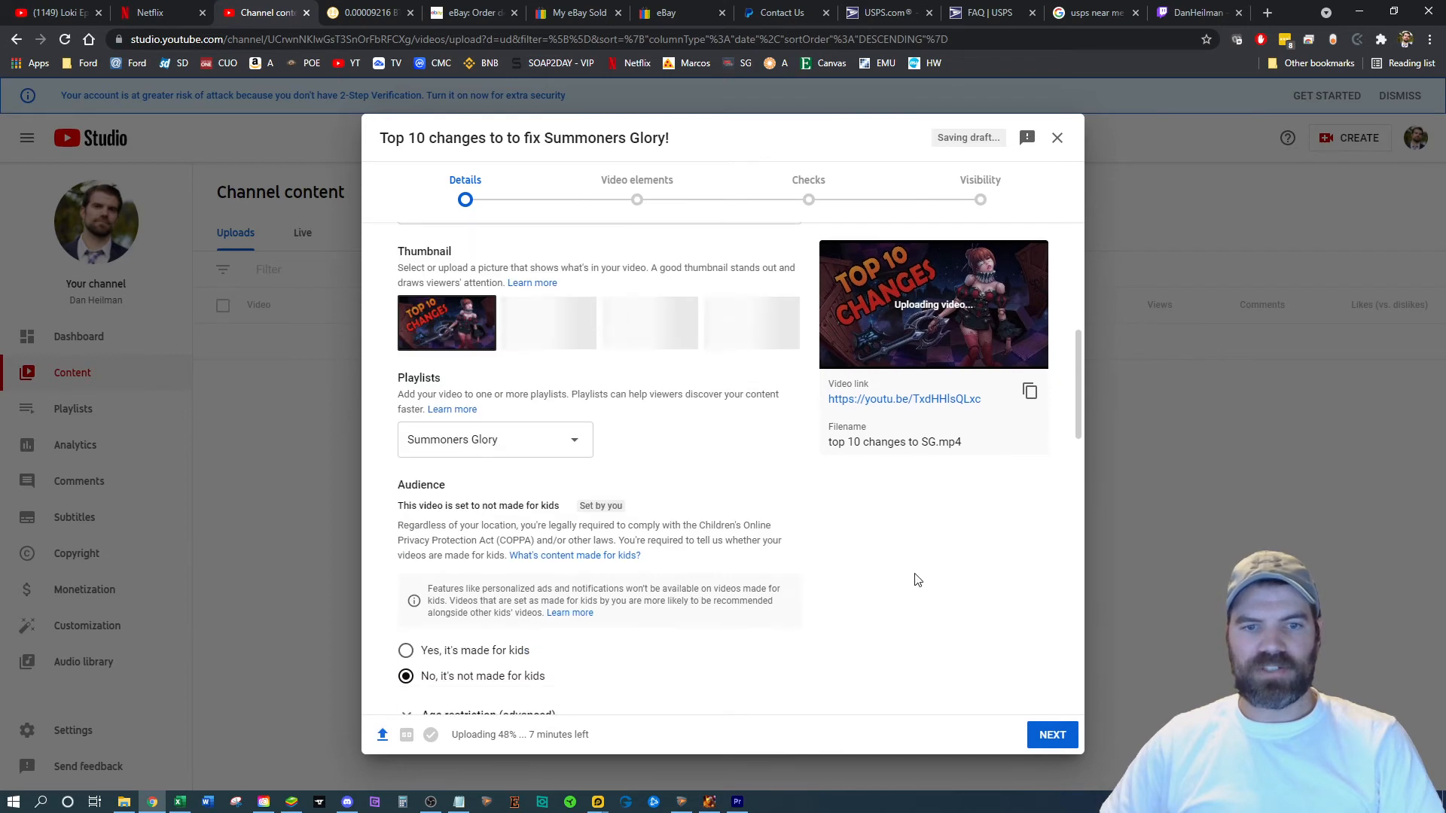
scroll(917, 581, "down", 7)
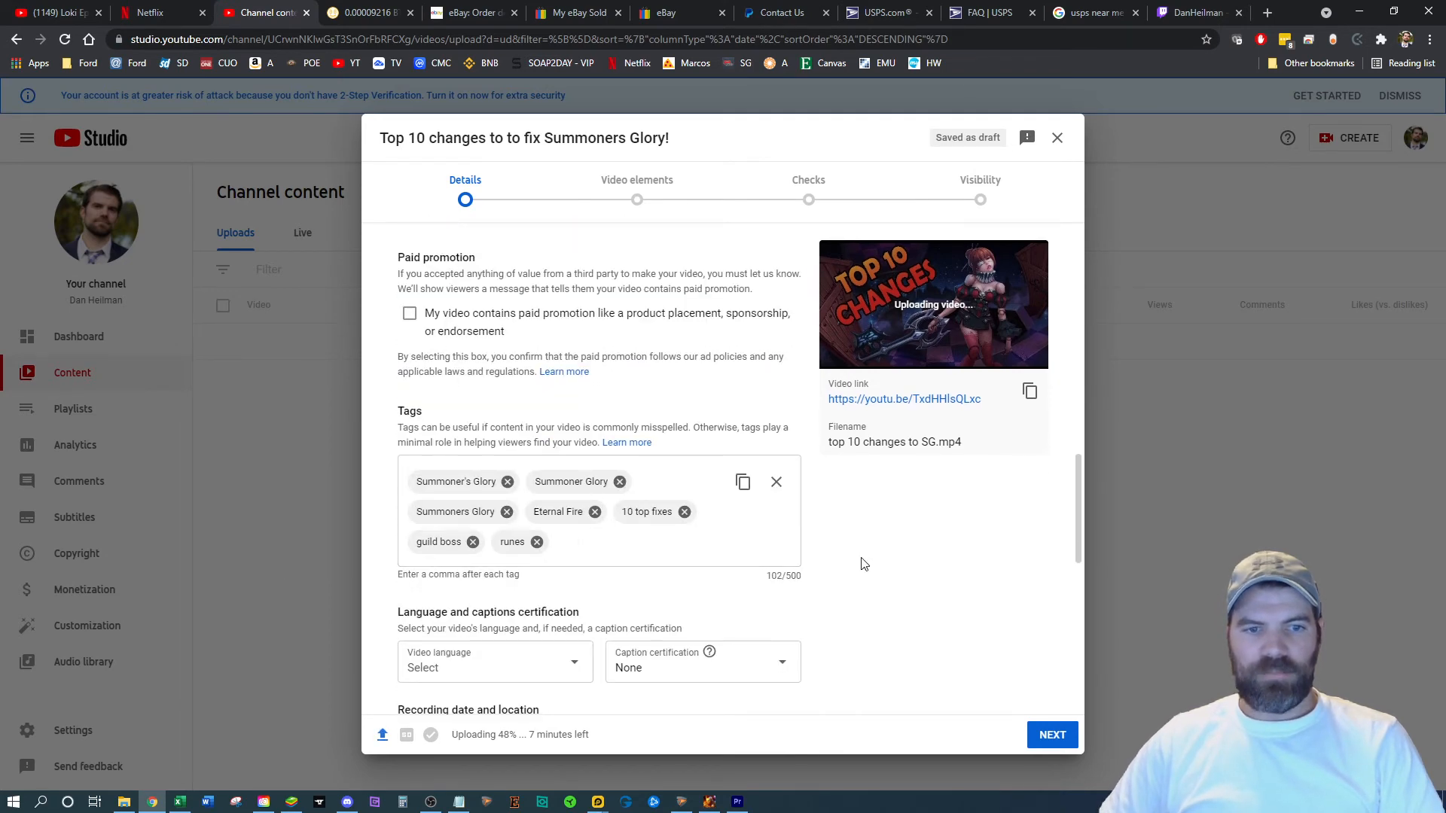
scroll(784, 580, "down", 3)
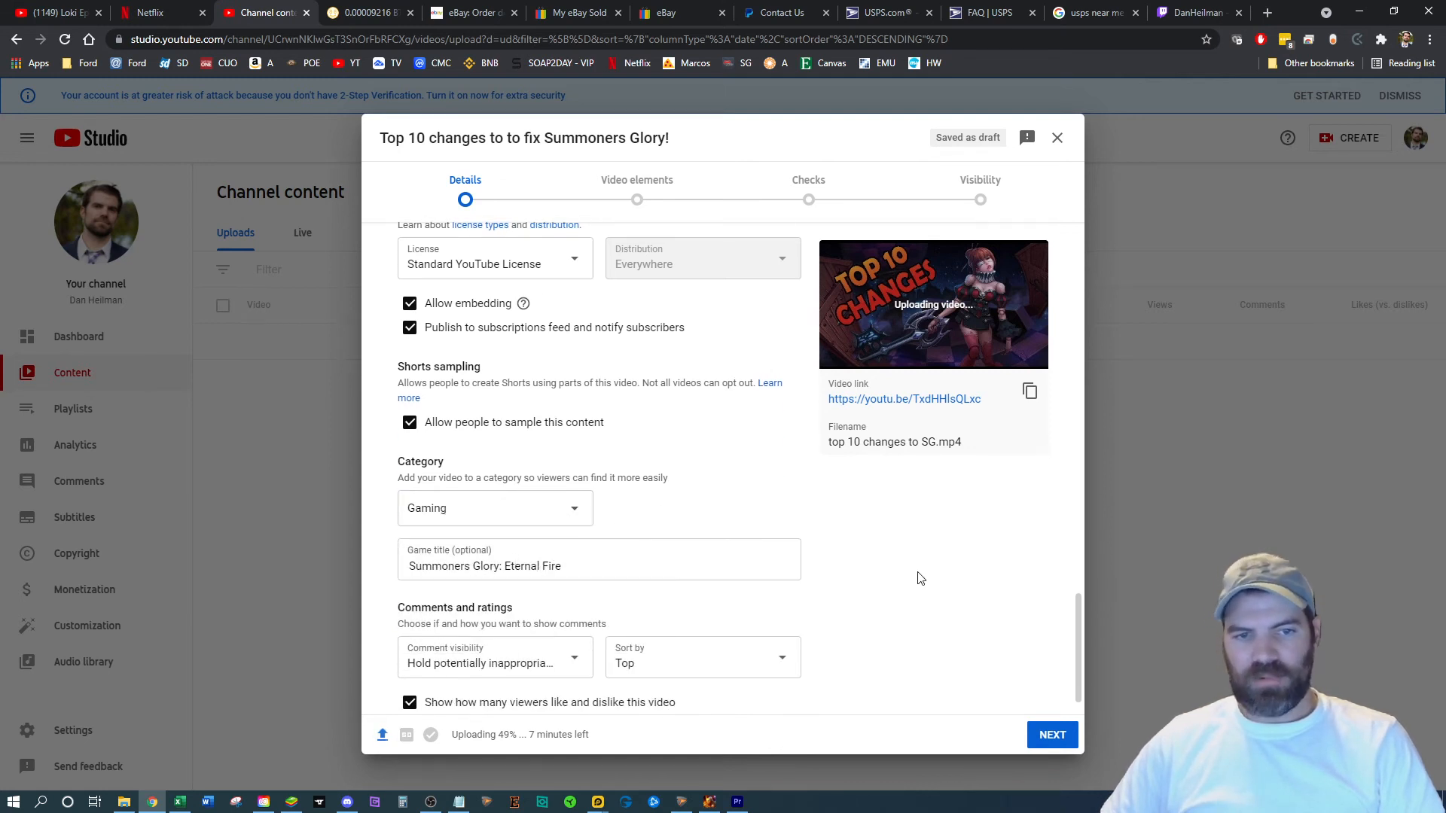
scroll(917, 586, "down", 1)
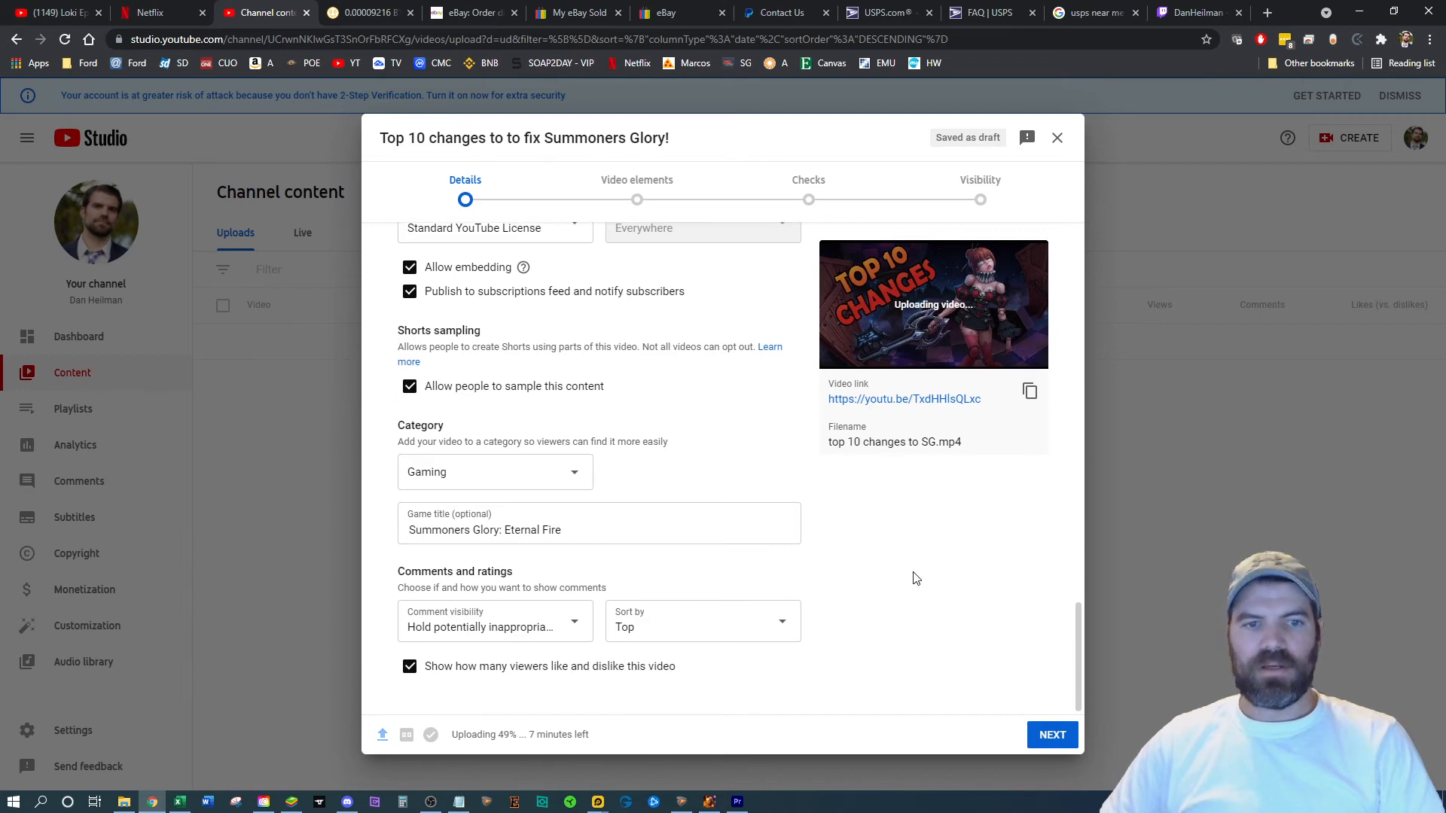
scroll(908, 586, "up", 5)
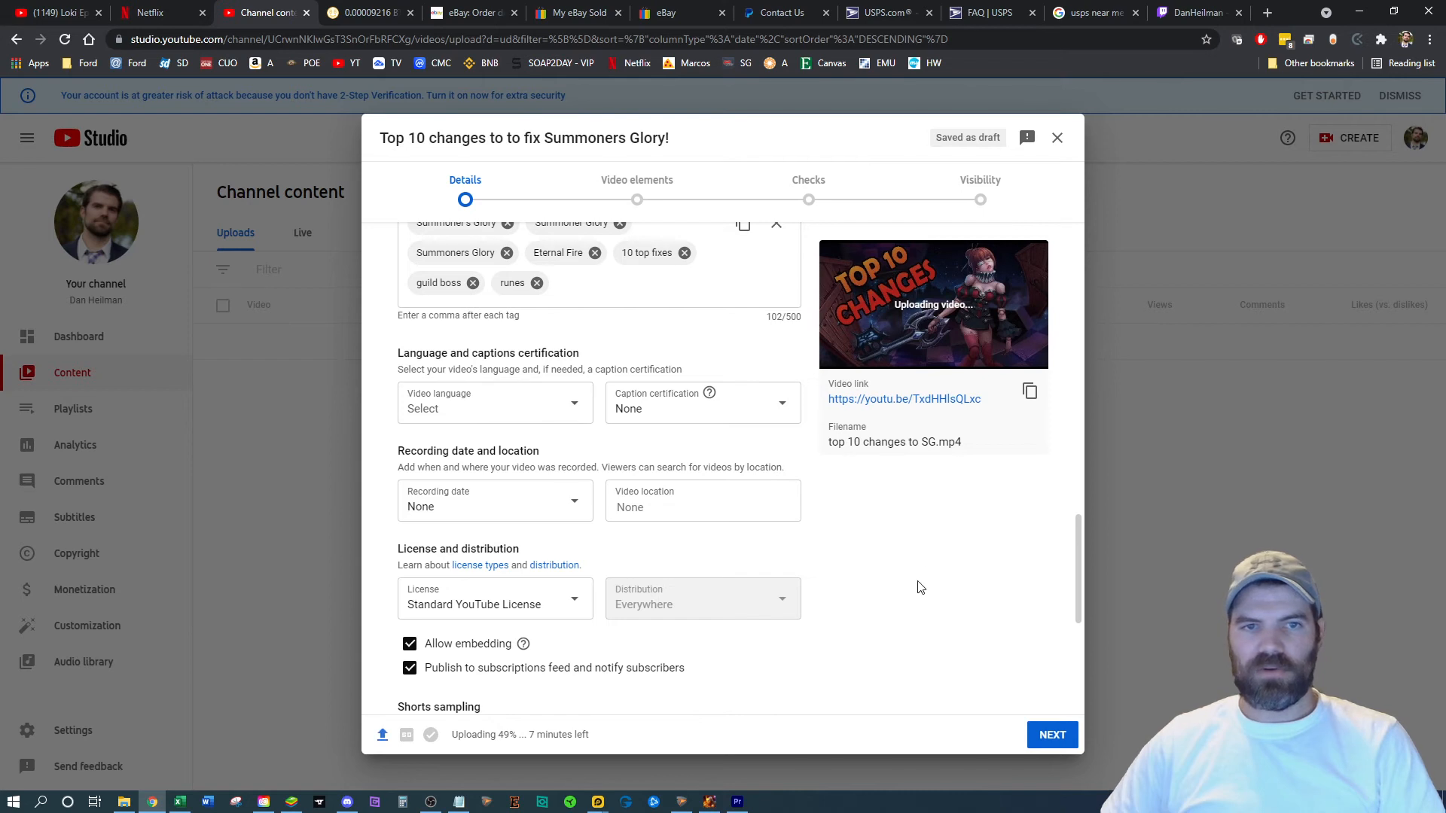
Step: Add an end screen to the video with the layout imported from the latest video, preview its playback and save it
left_click(1052, 736)
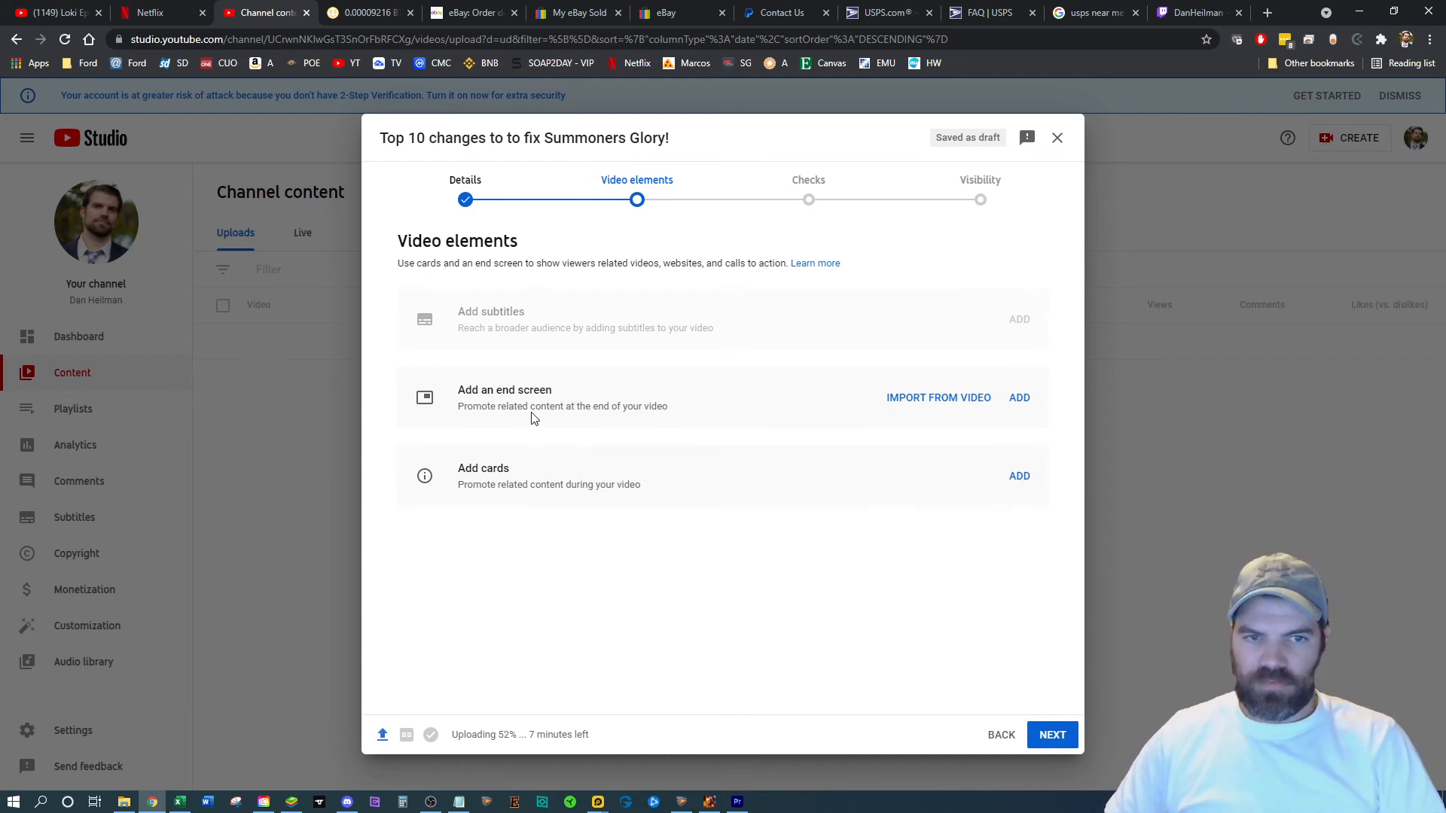
left_click(1019, 398)
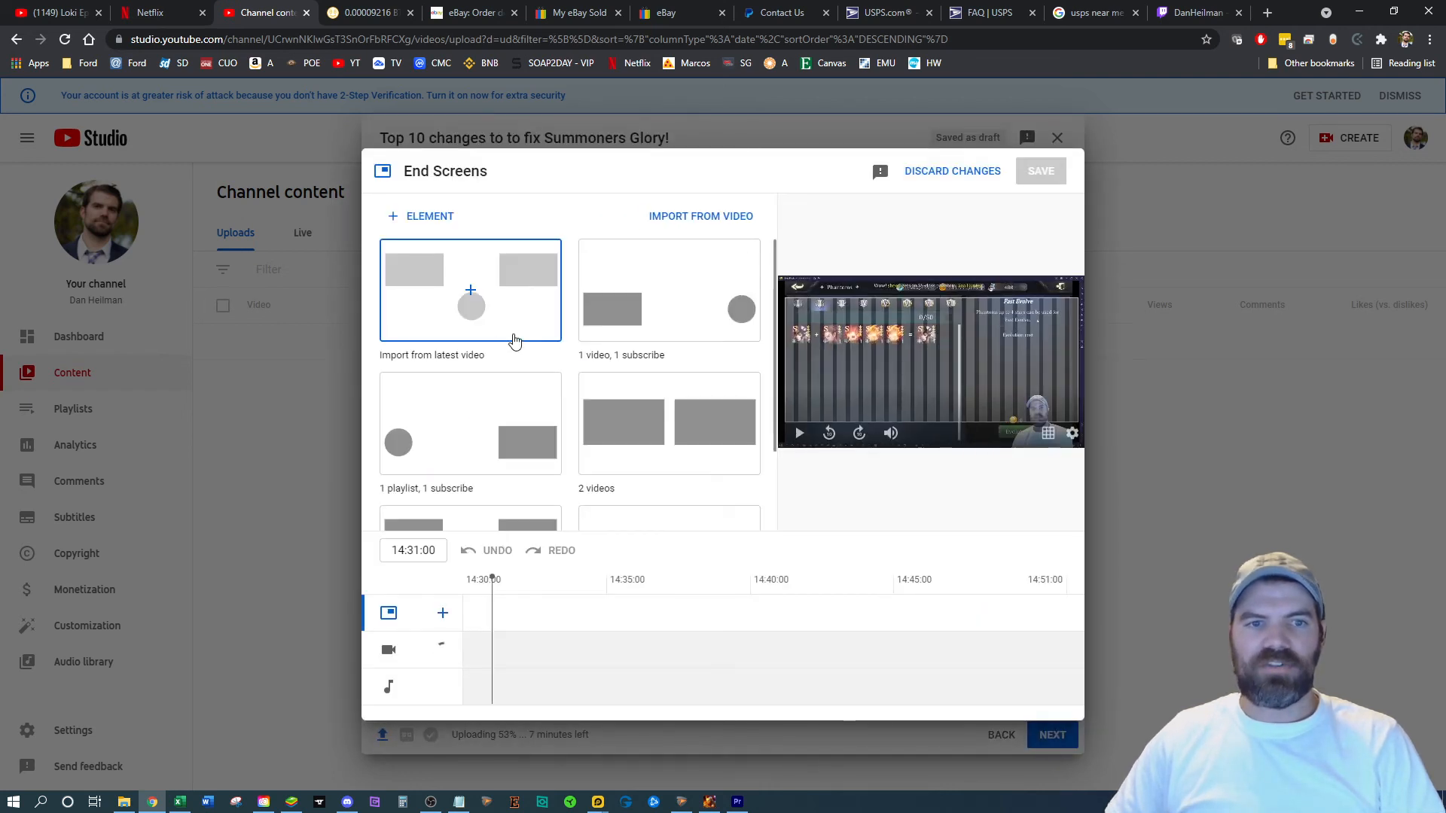
left_click(514, 341)
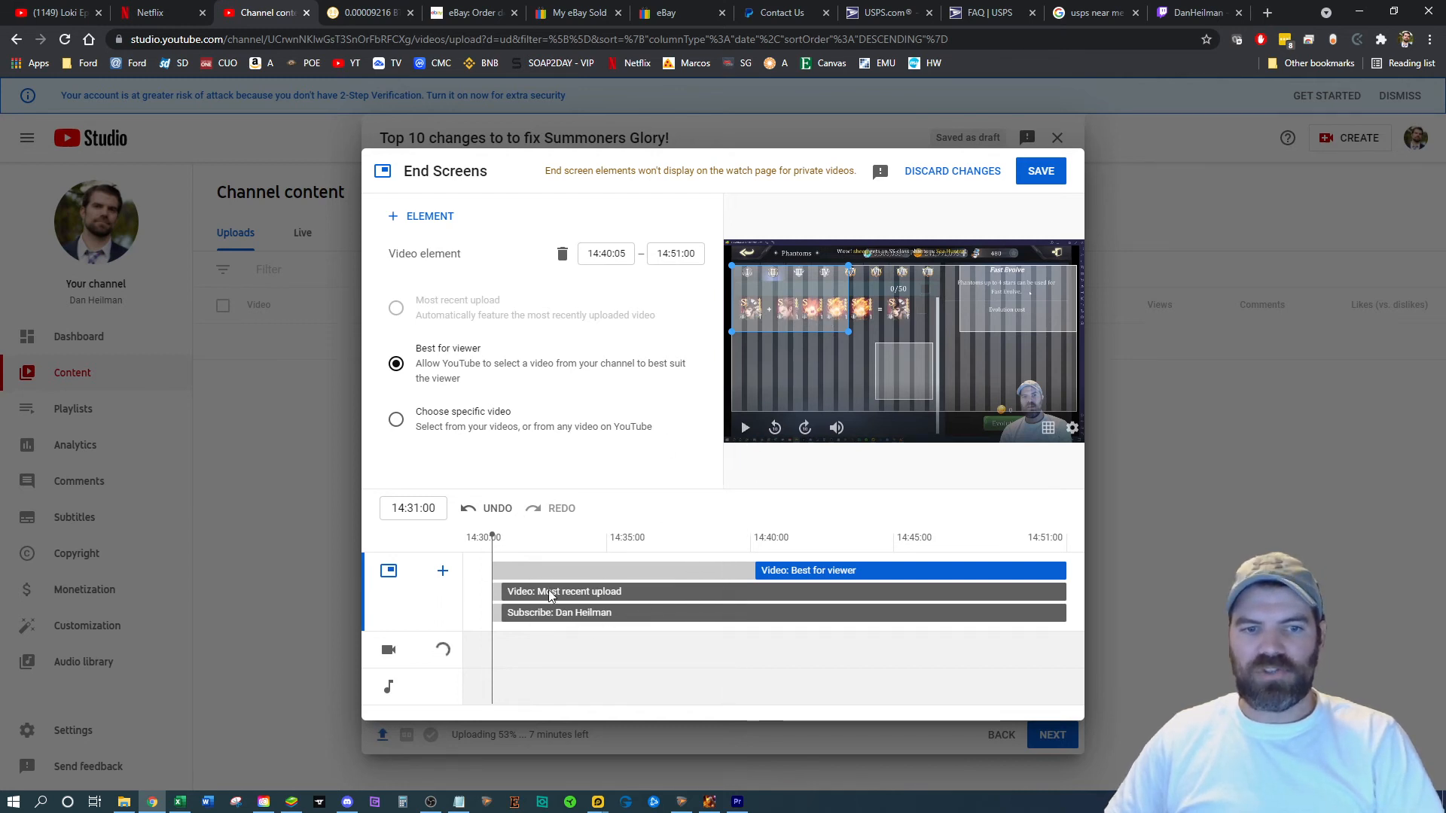
left_click(744, 428)
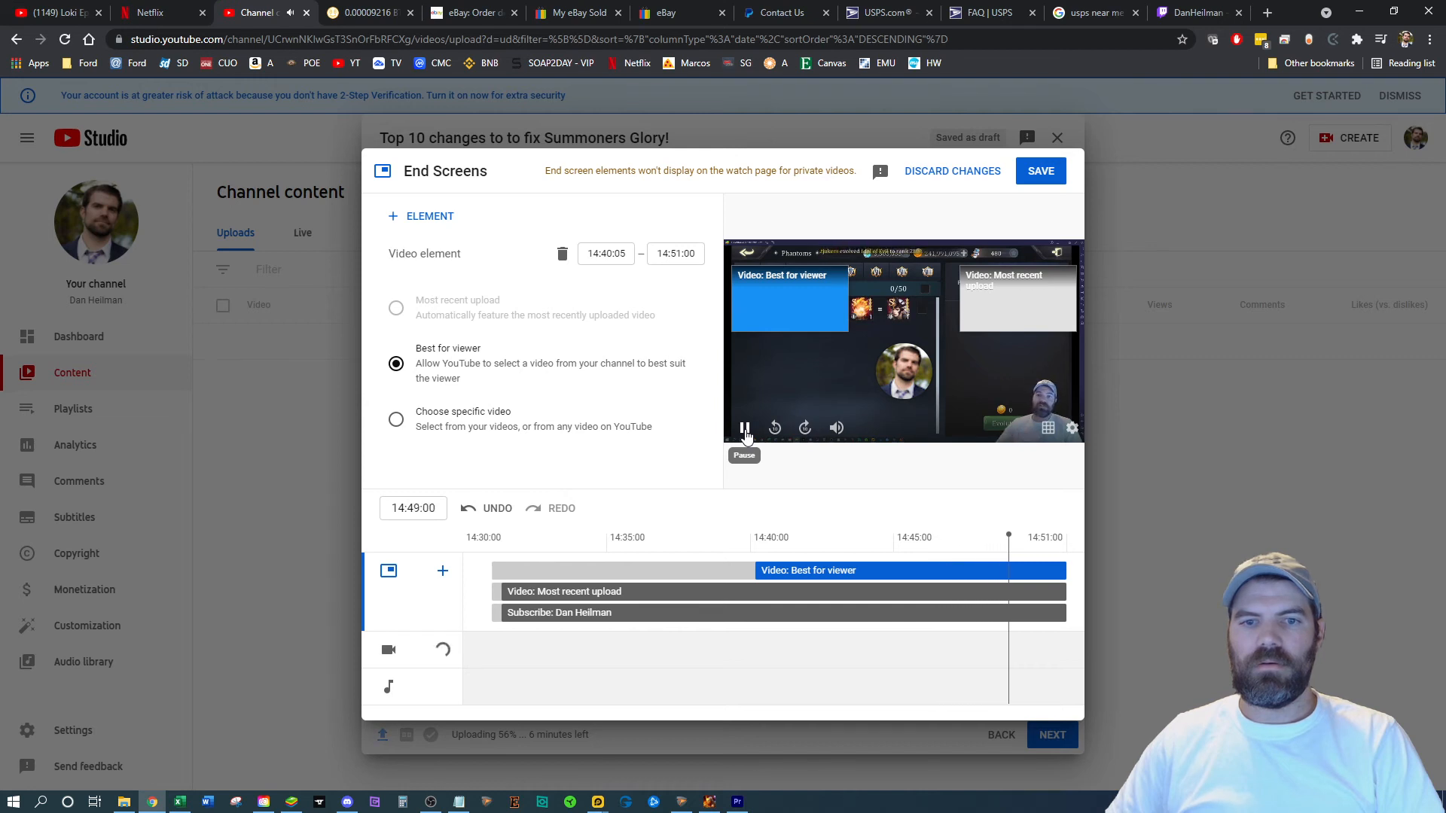
left_click(745, 430)
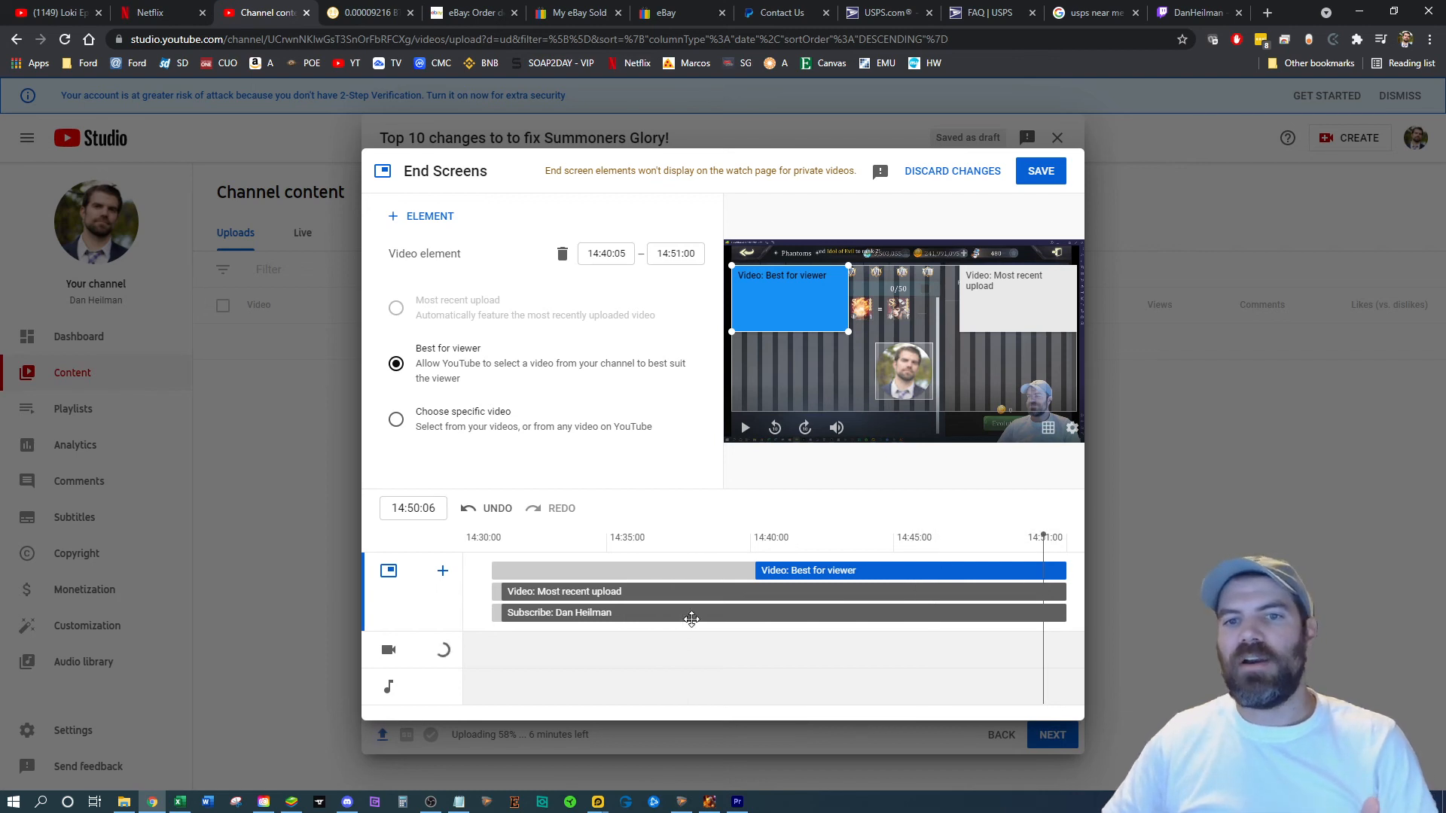
left_click(1055, 174)
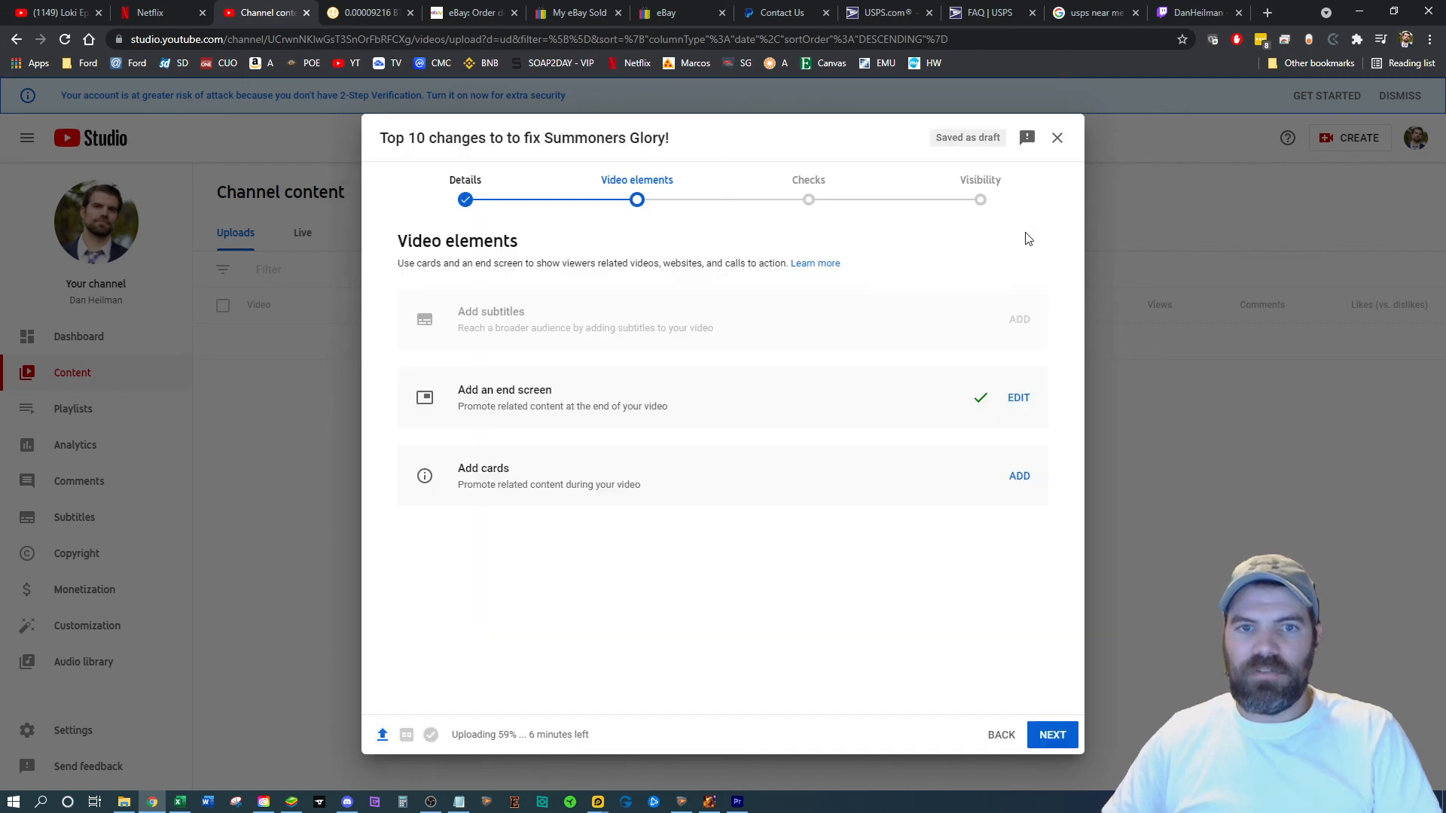
Step: Continue past the checks to the visibility settings and choose scheduled publishing in the (GMT-04:00) Detroit time zone
left_click(1054, 736)
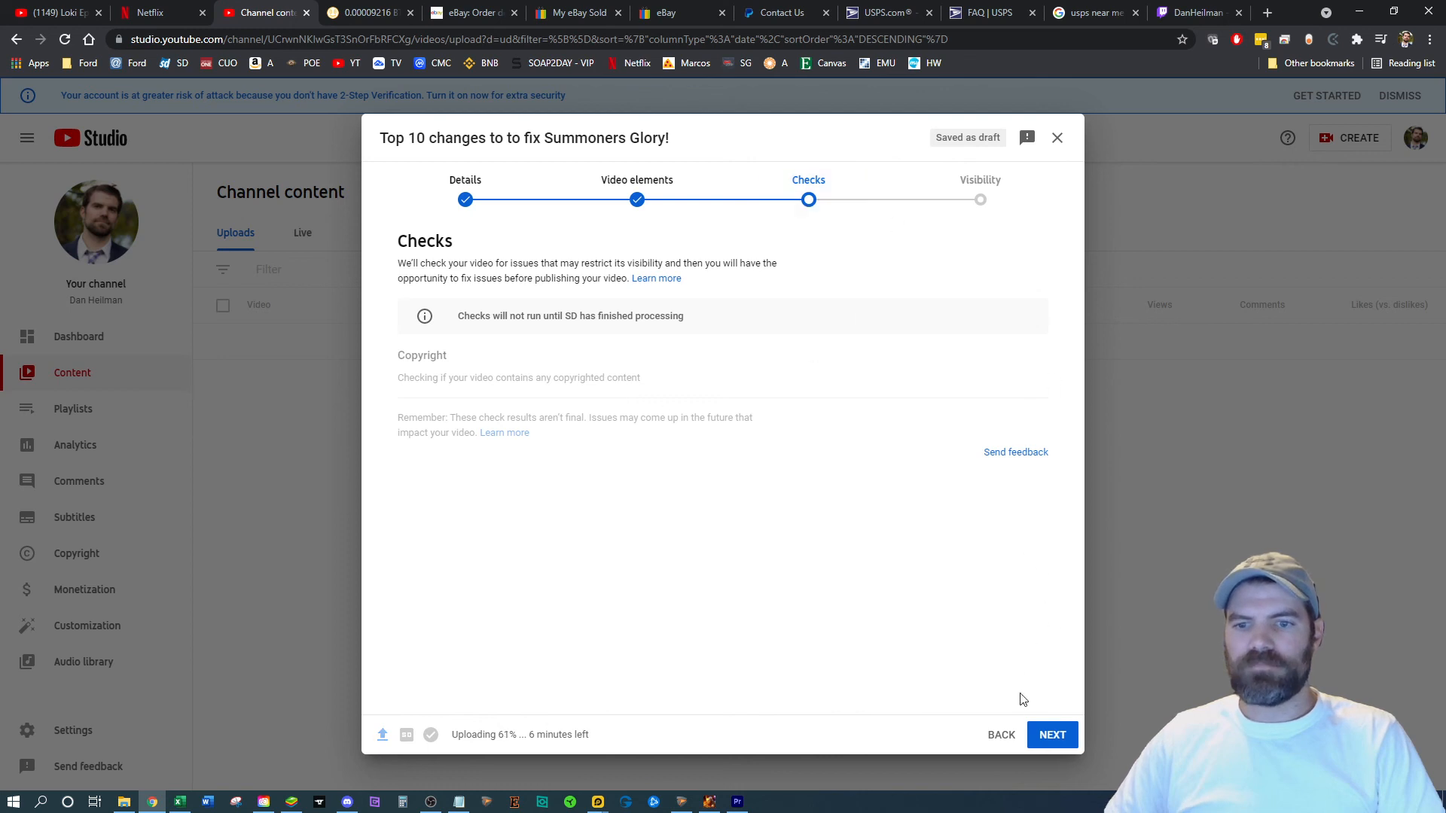
left_click(1054, 735)
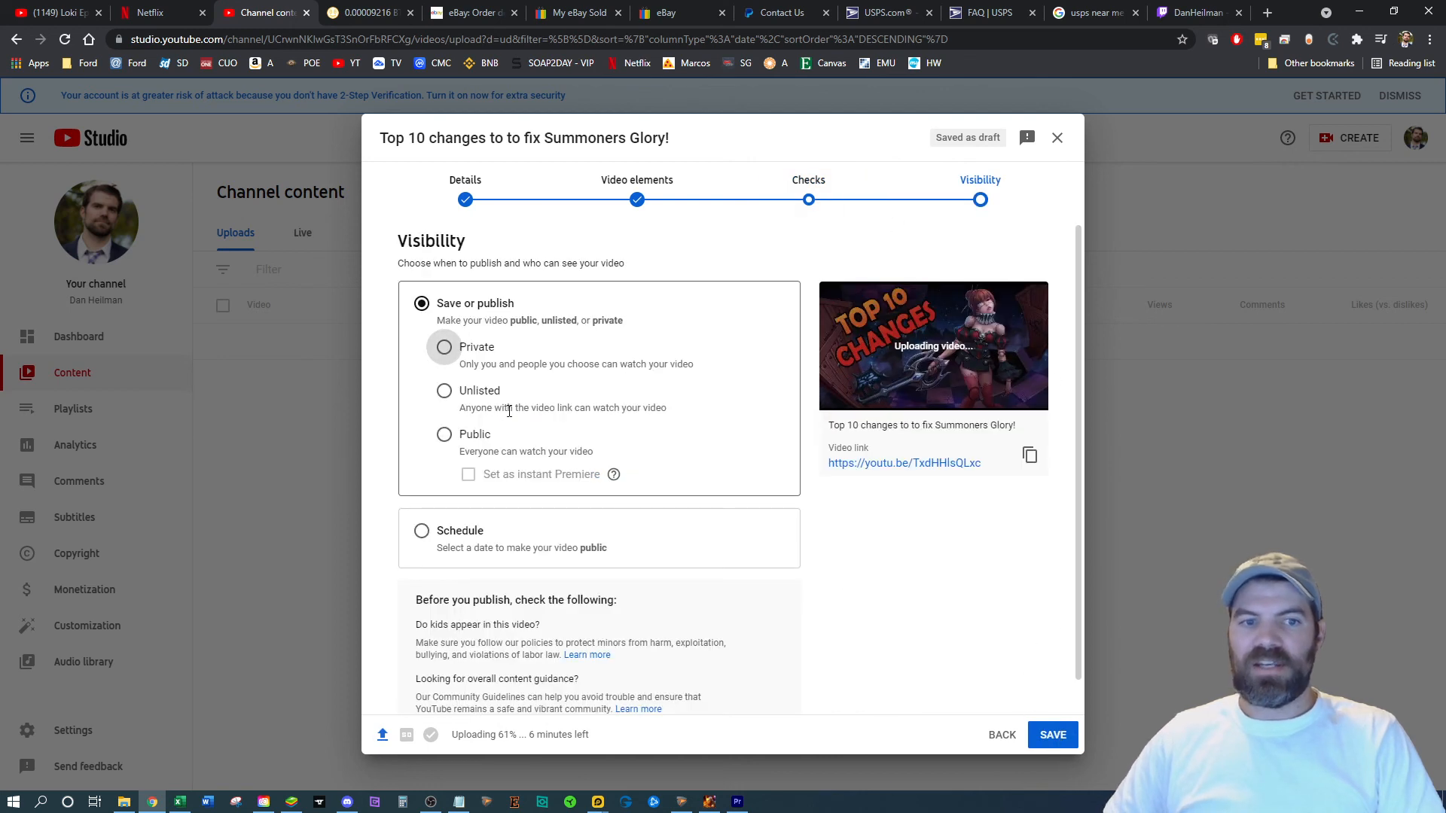
left_click(444, 437)
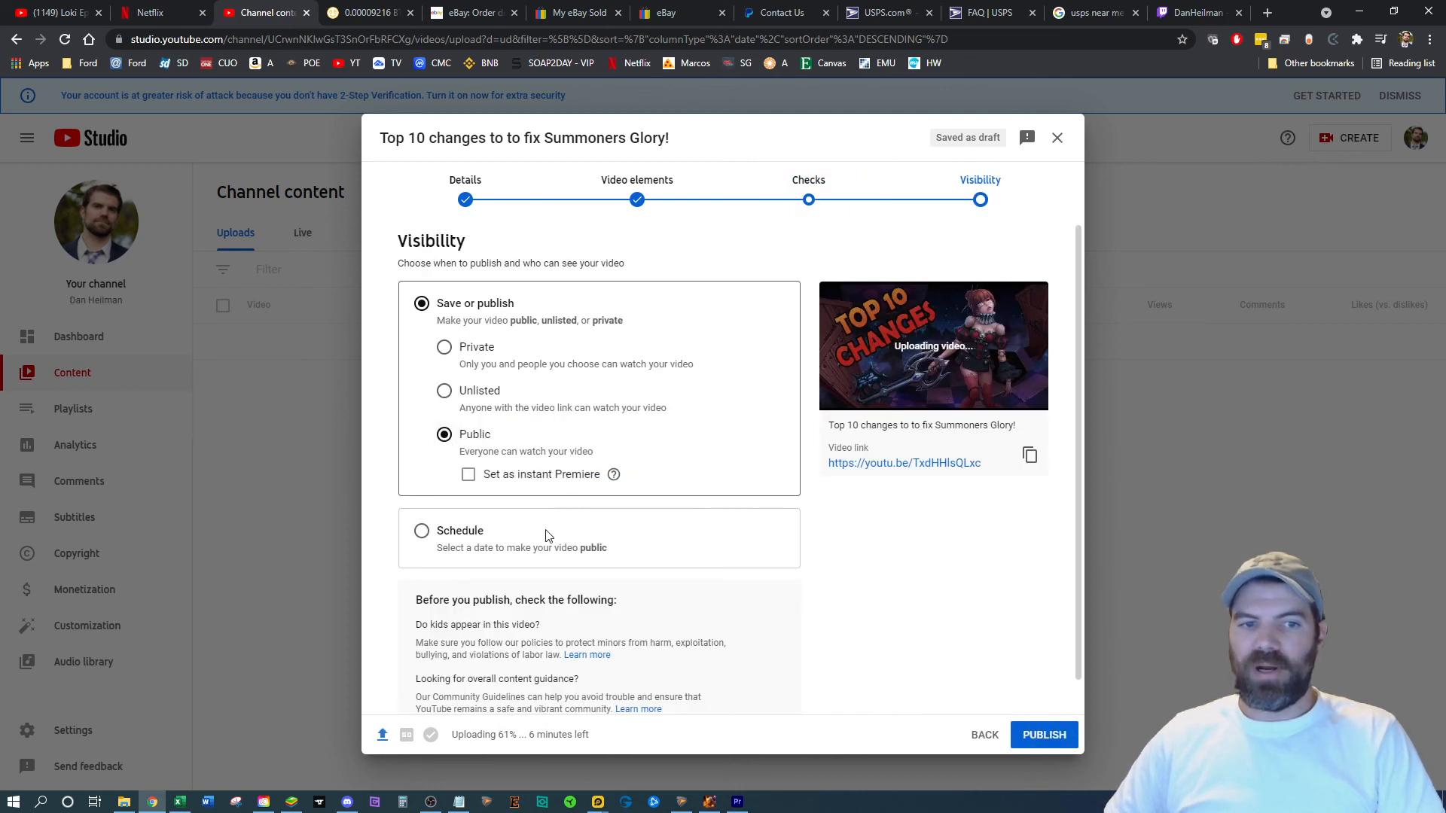
left_click(434, 547)
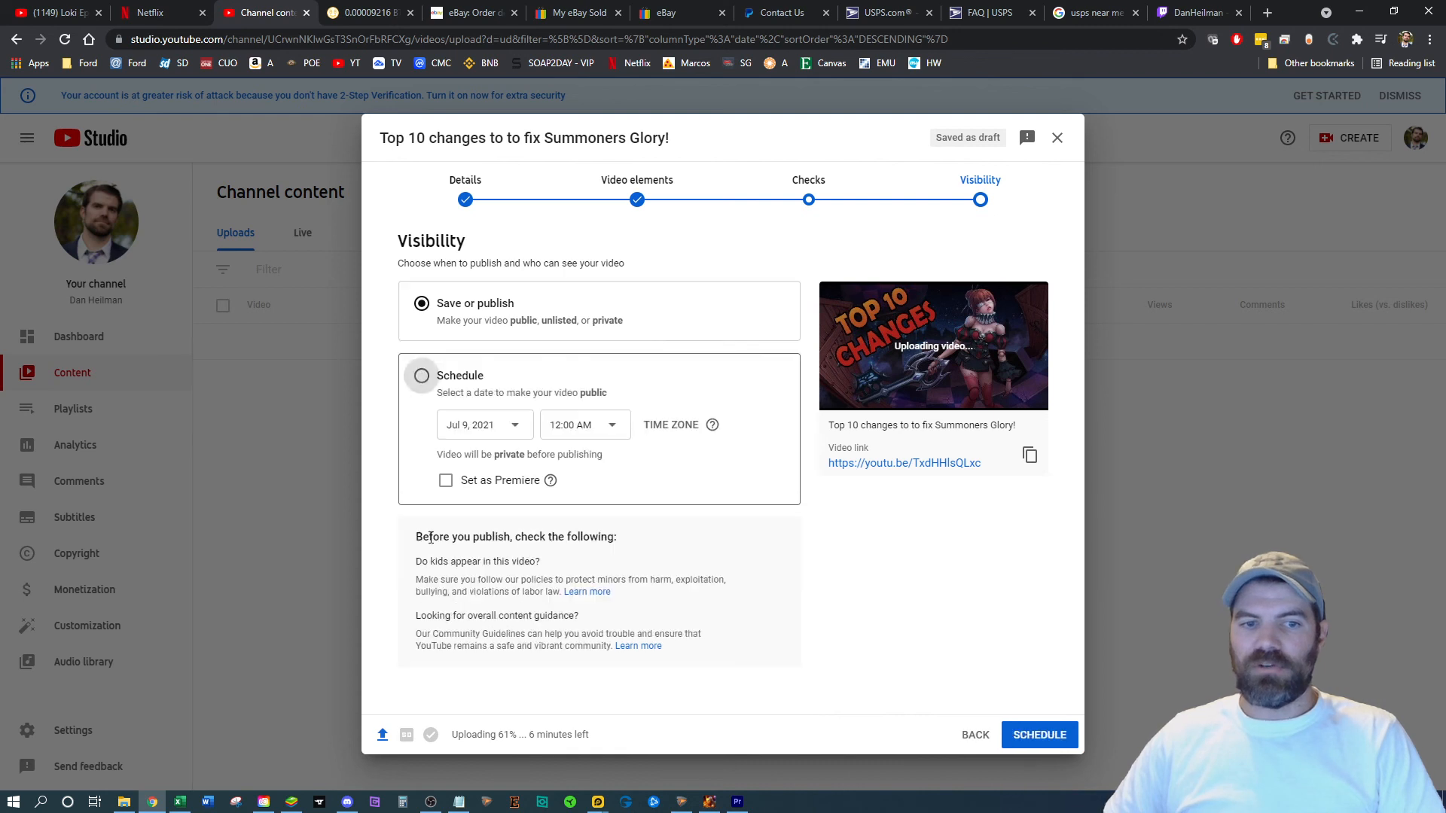
left_click(671, 426)
left_click_drag(709, 444, 711, 468)
scroll(711, 485, "down", 1)
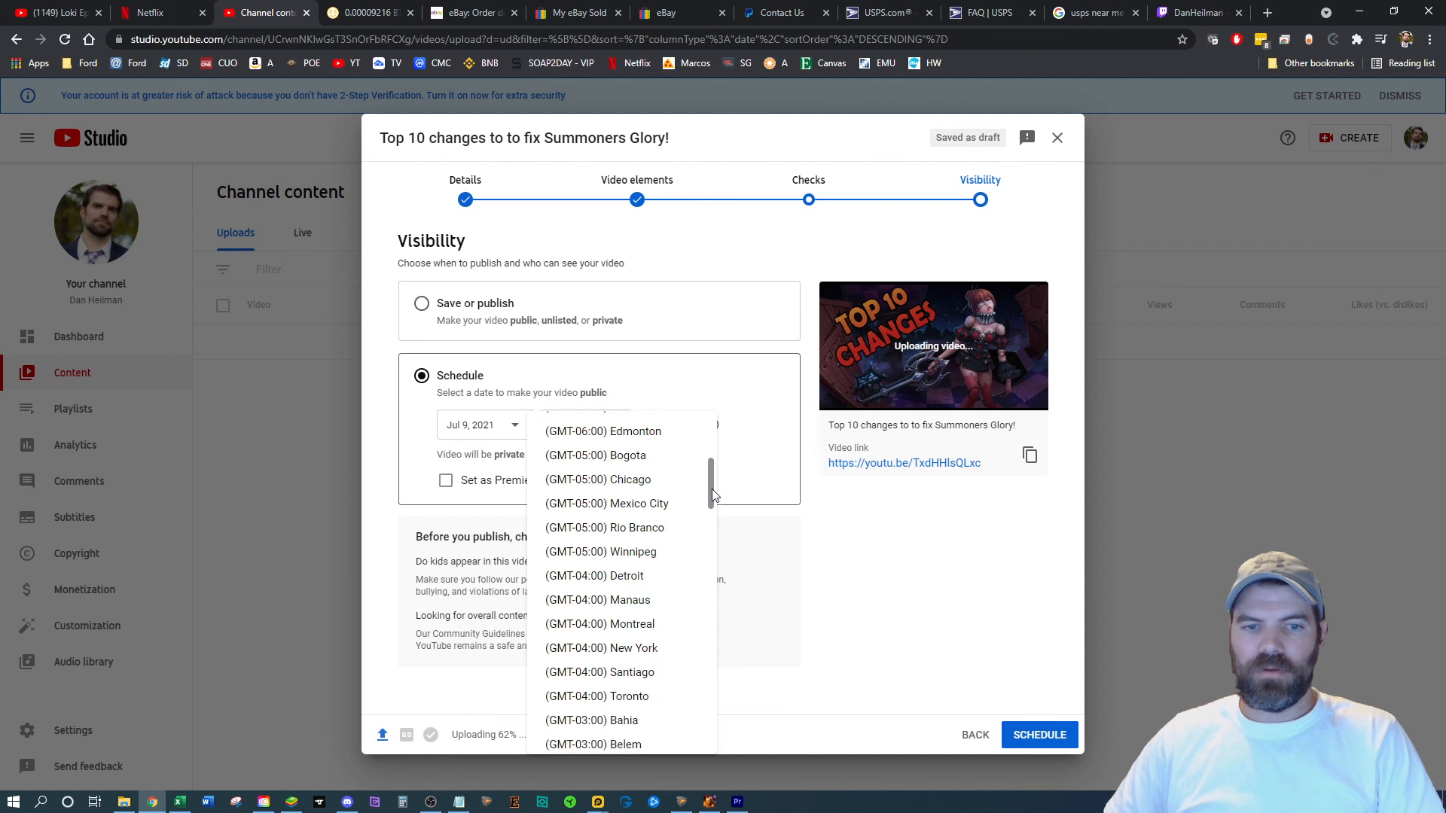
left_click(648, 572)
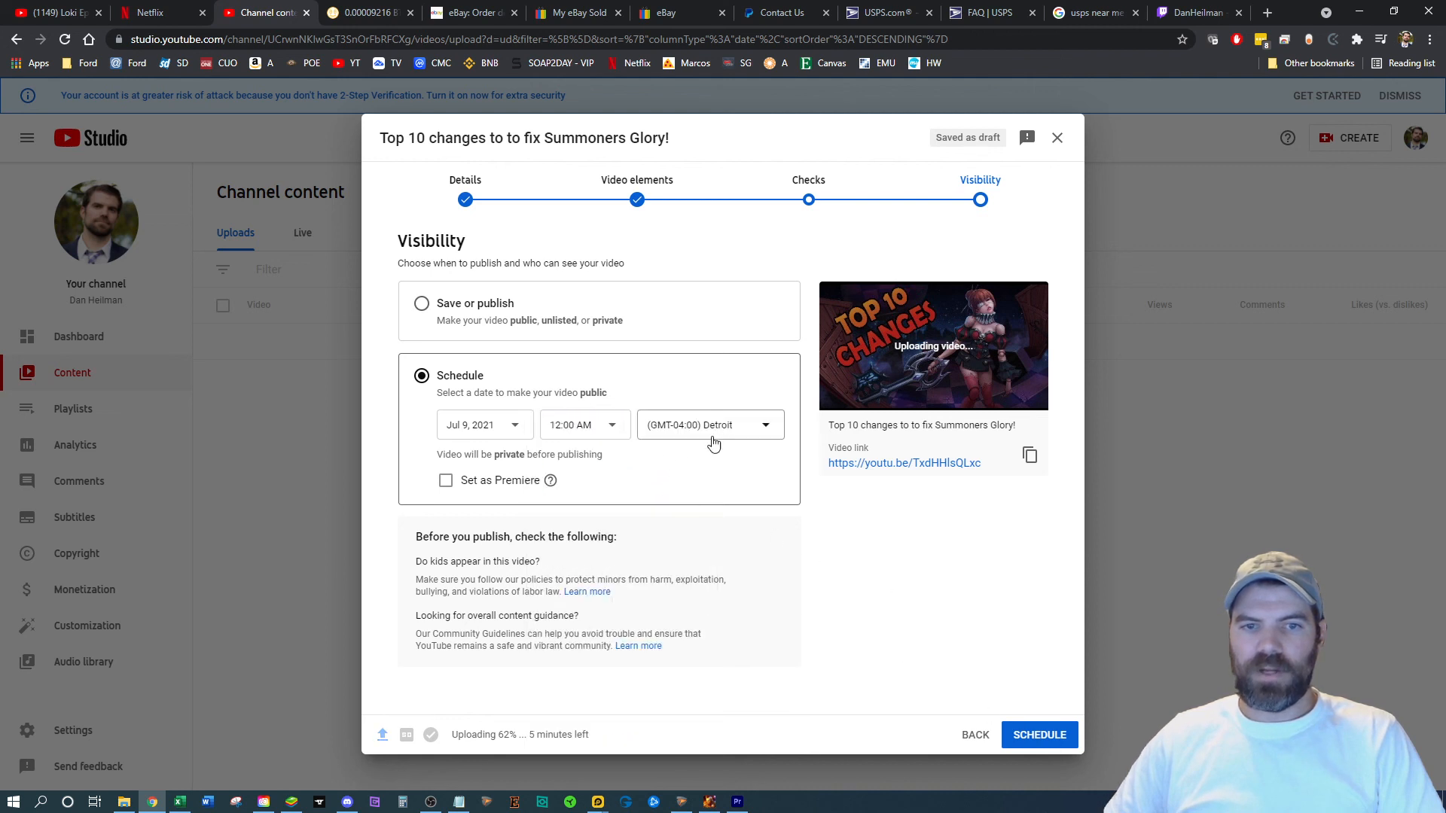
left_click(515, 425)
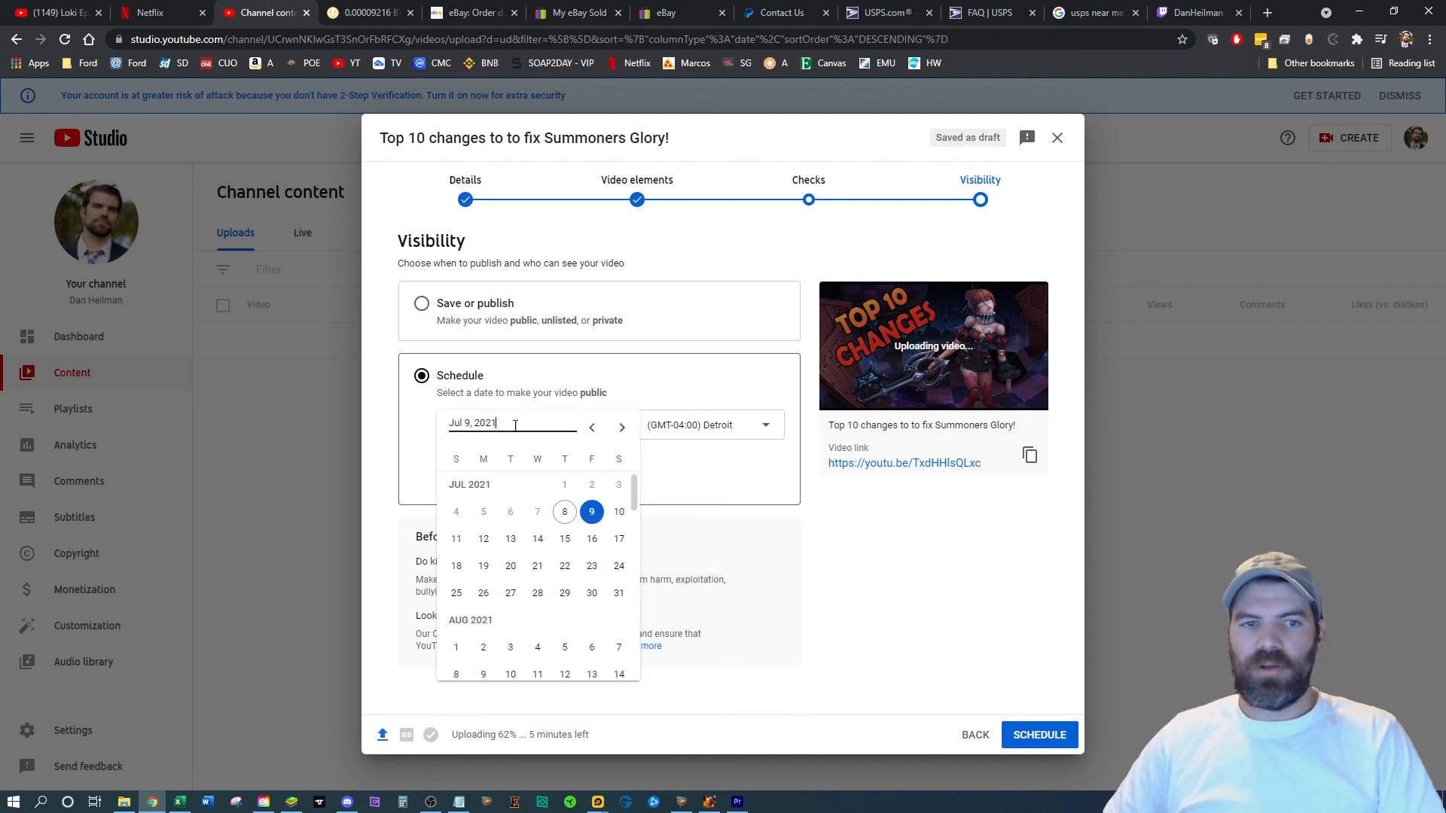
left_click(588, 511)
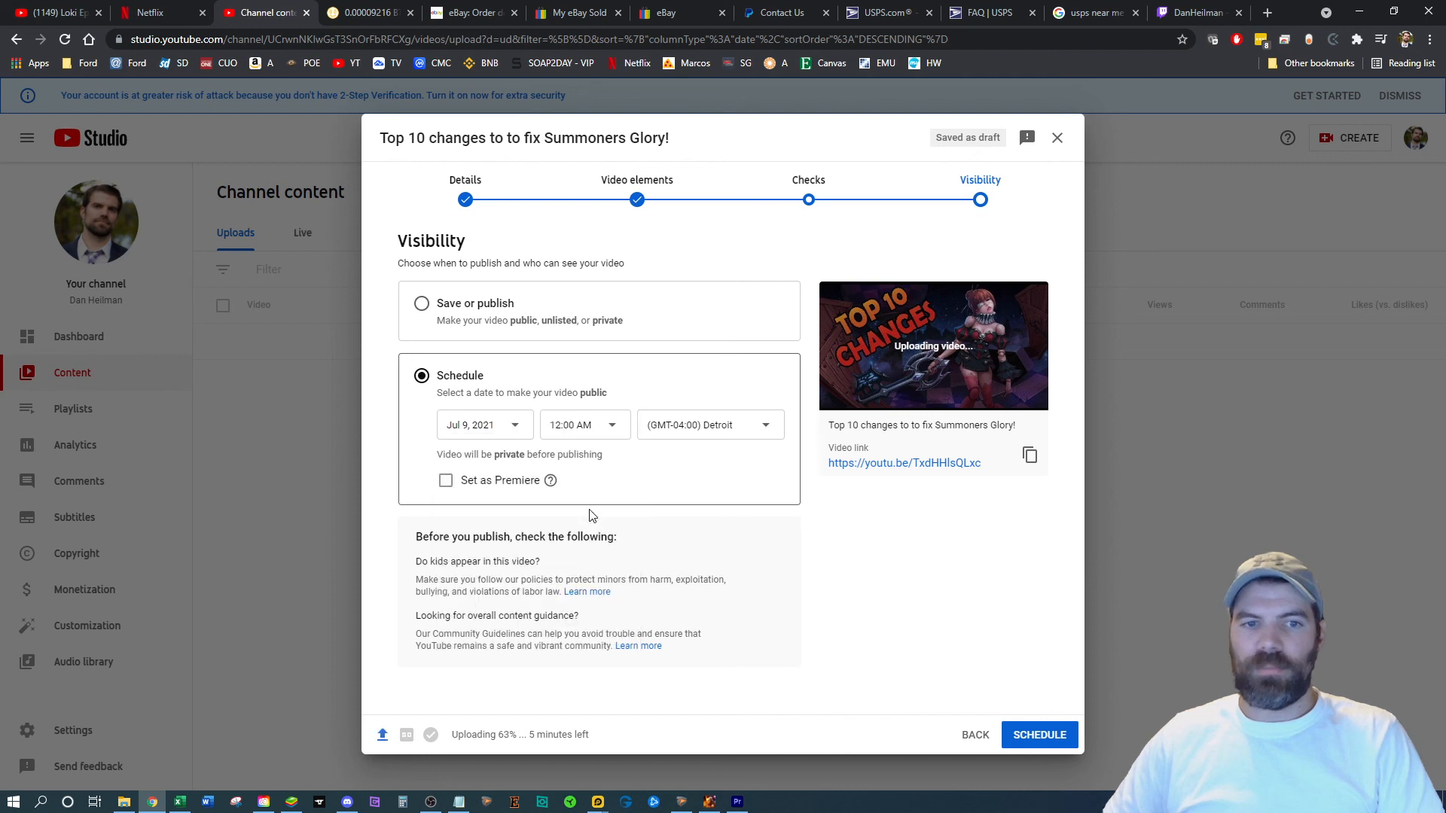
left_click(612, 429)
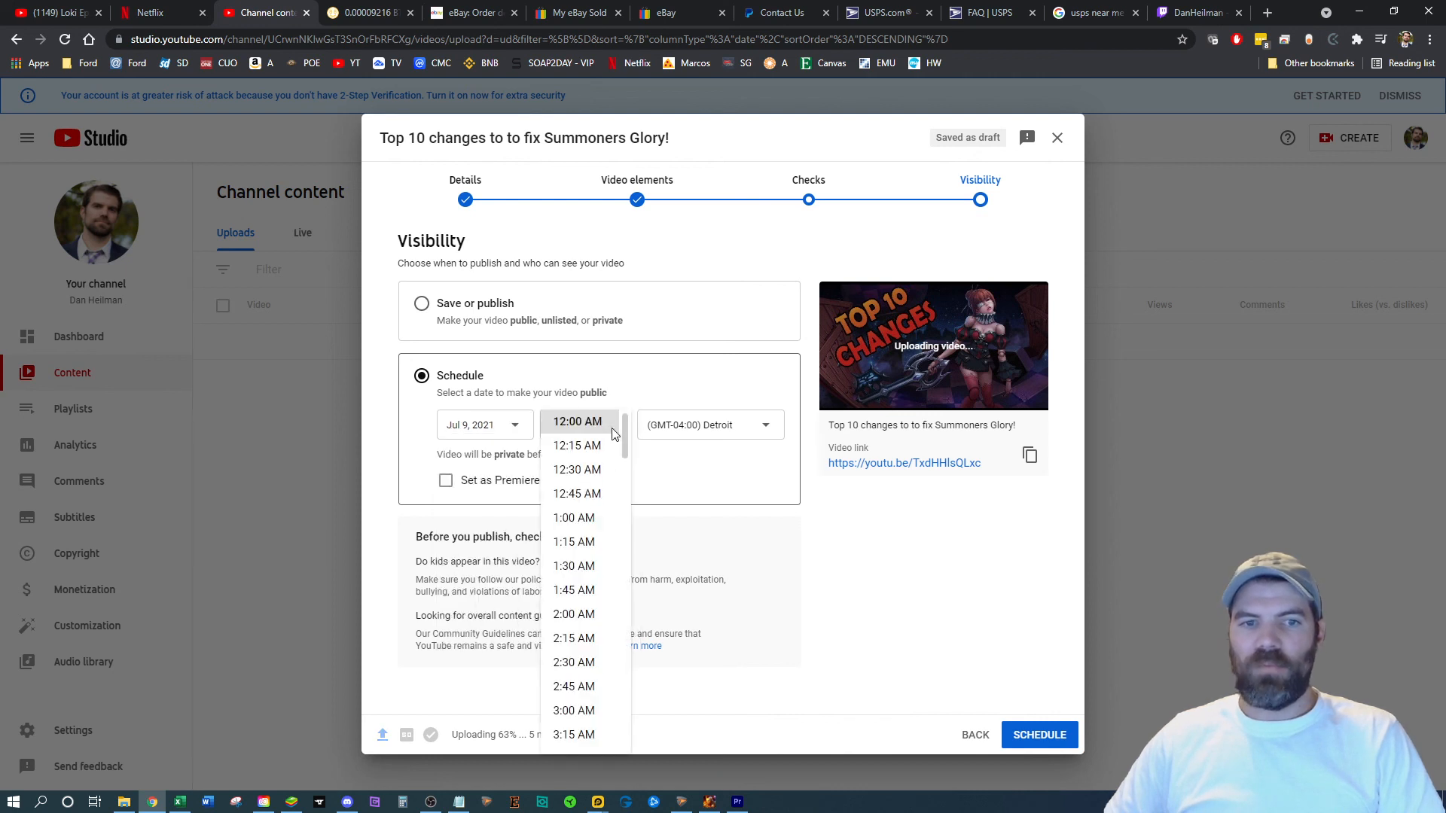
left_click(678, 480)
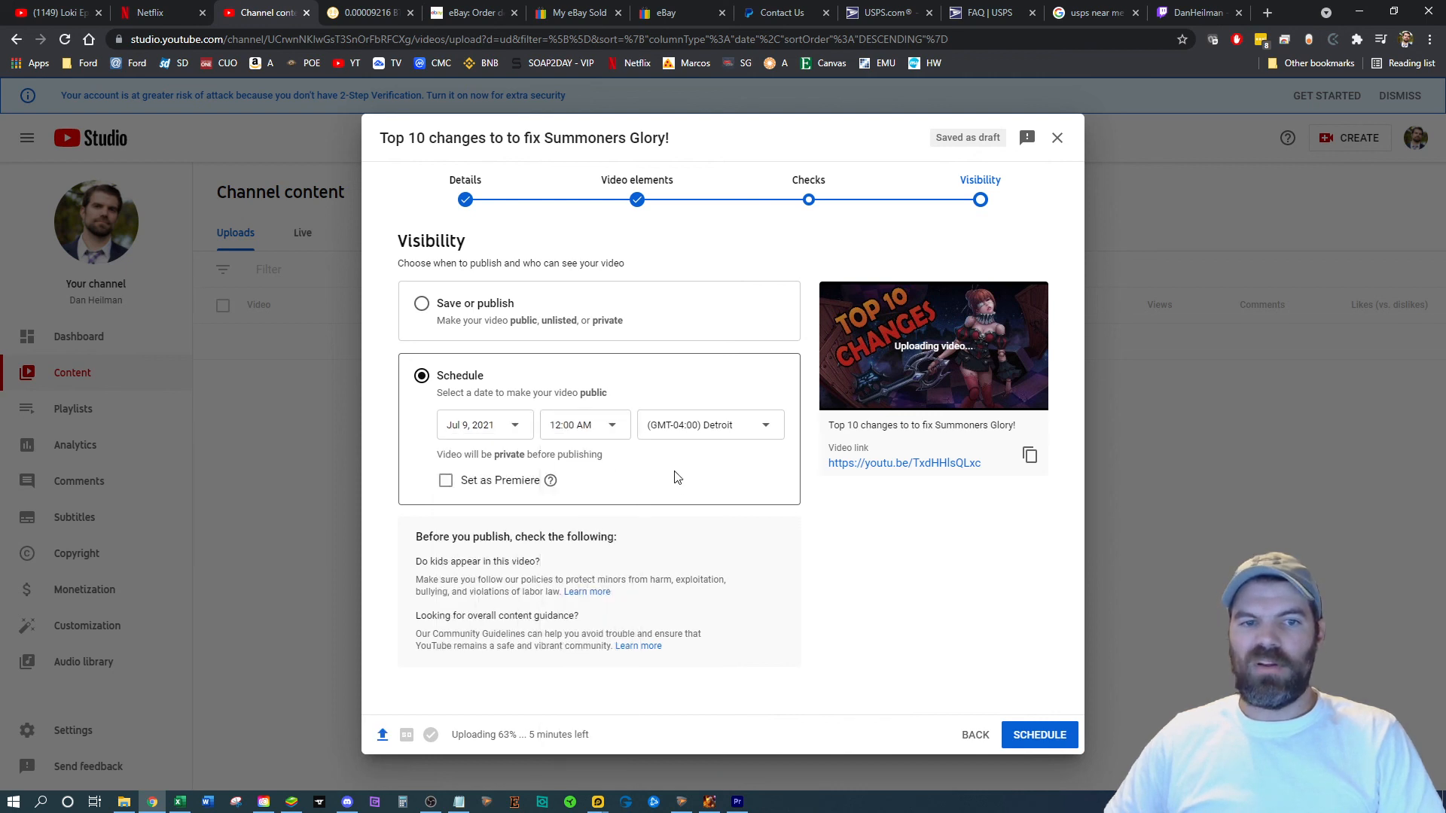
Step: Set the scheduled publish date to Jul 8, 2021 and the time to 5:30 AM
left_click(504, 427)
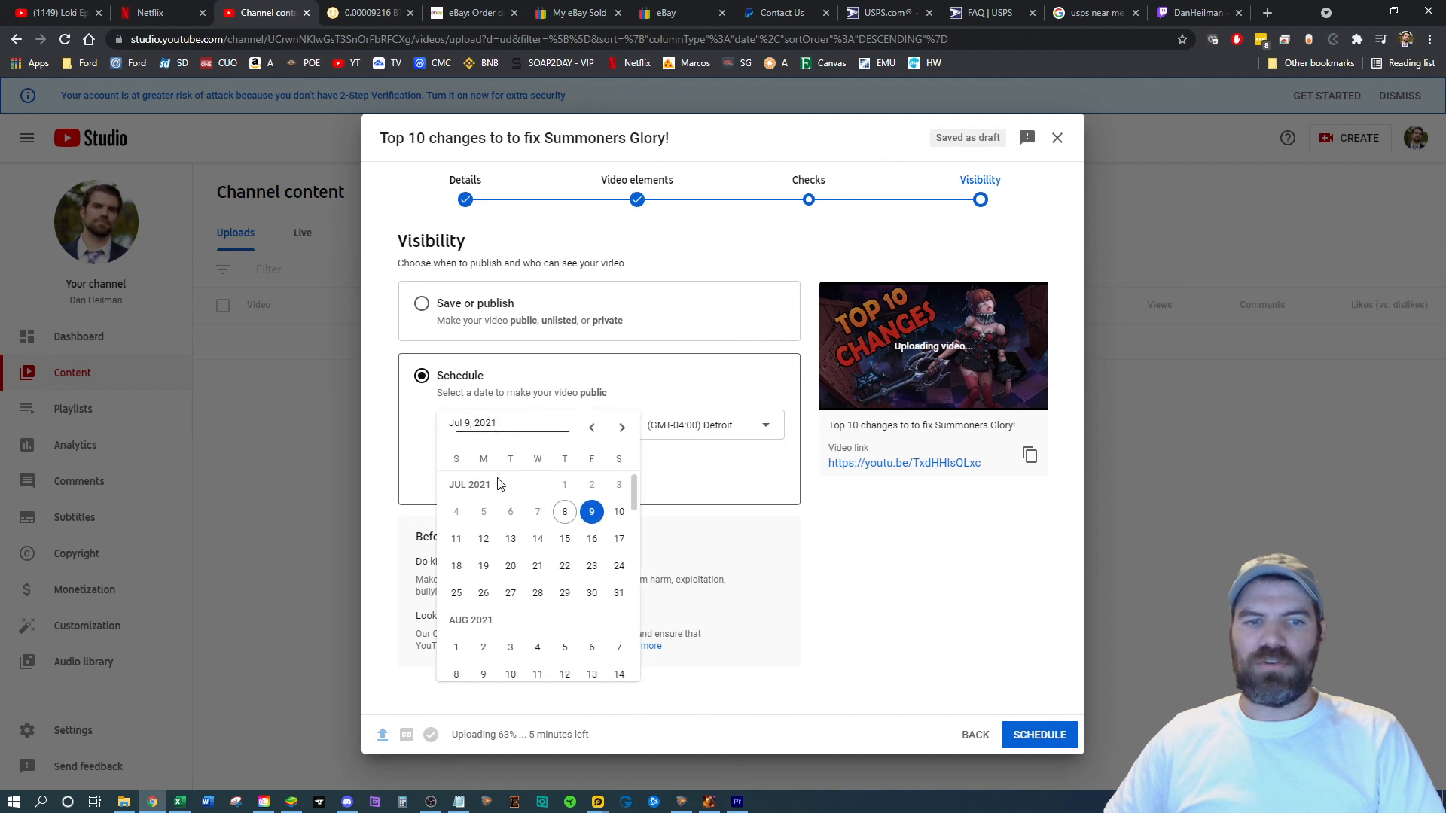
left_click(569, 518)
left_click(602, 426)
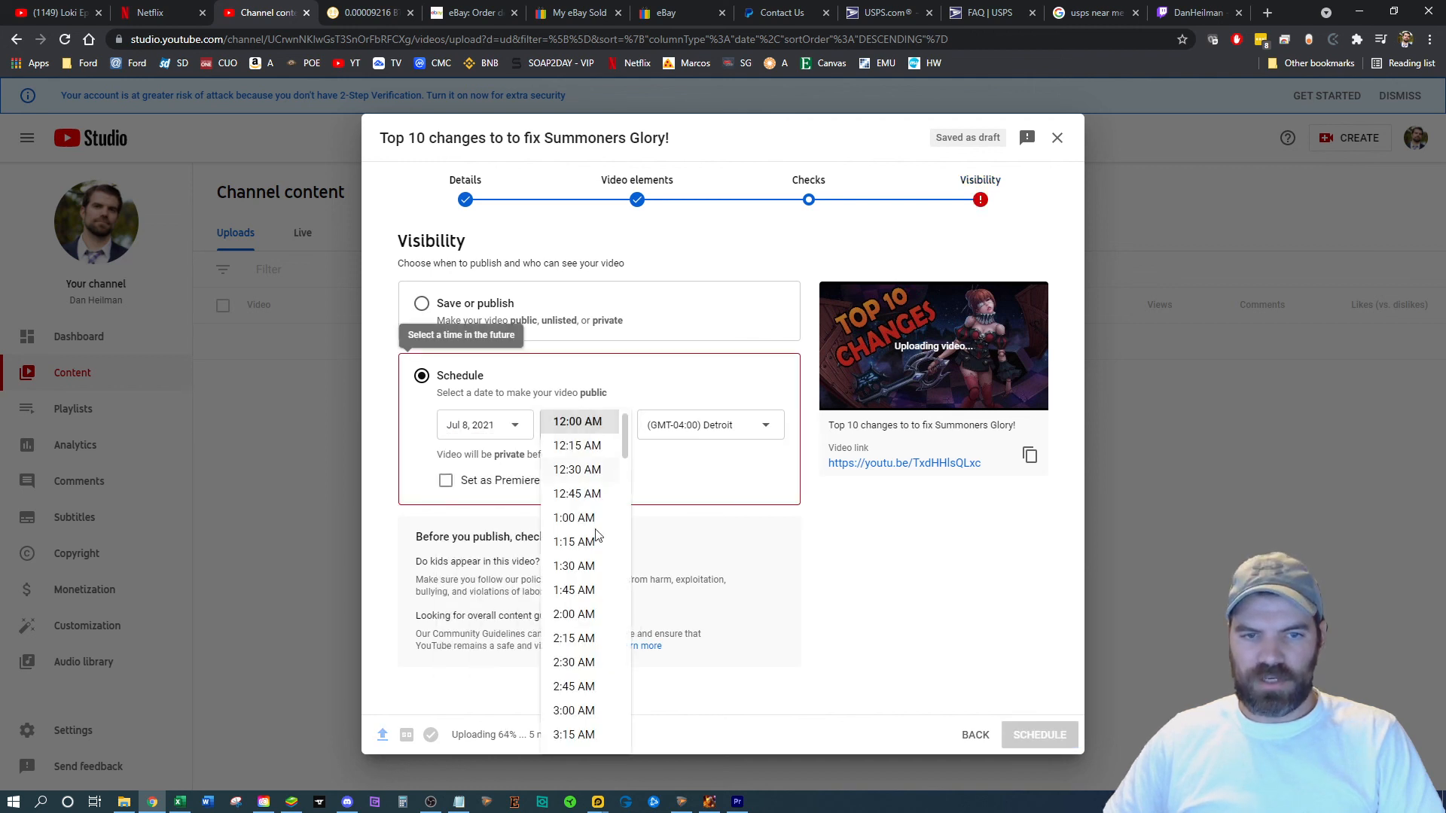
scroll(600, 593, "down", 2)
scroll(600, 593, "down", 1)
scroll(600, 594, "down", 2)
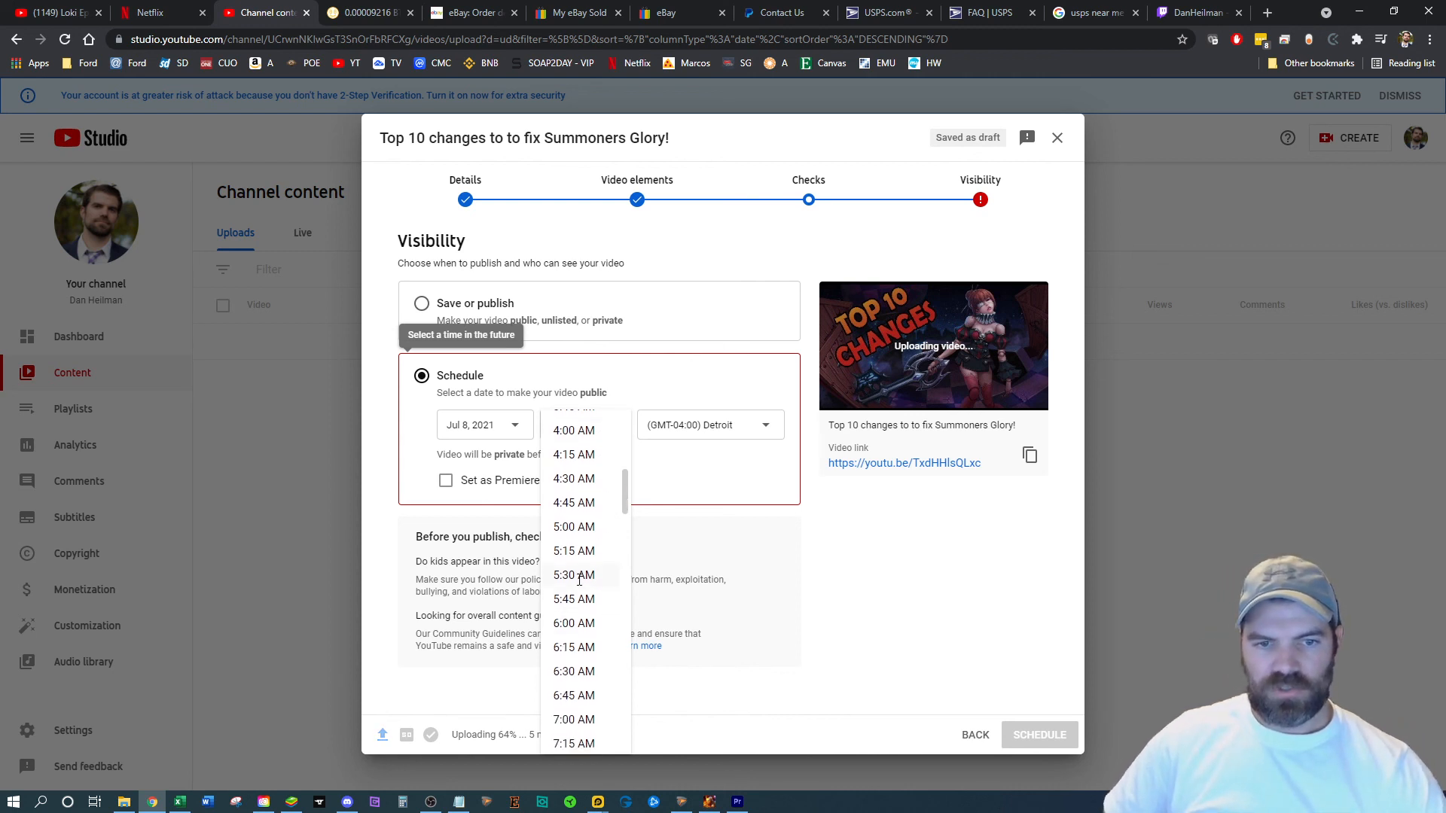
left_click(579, 576)
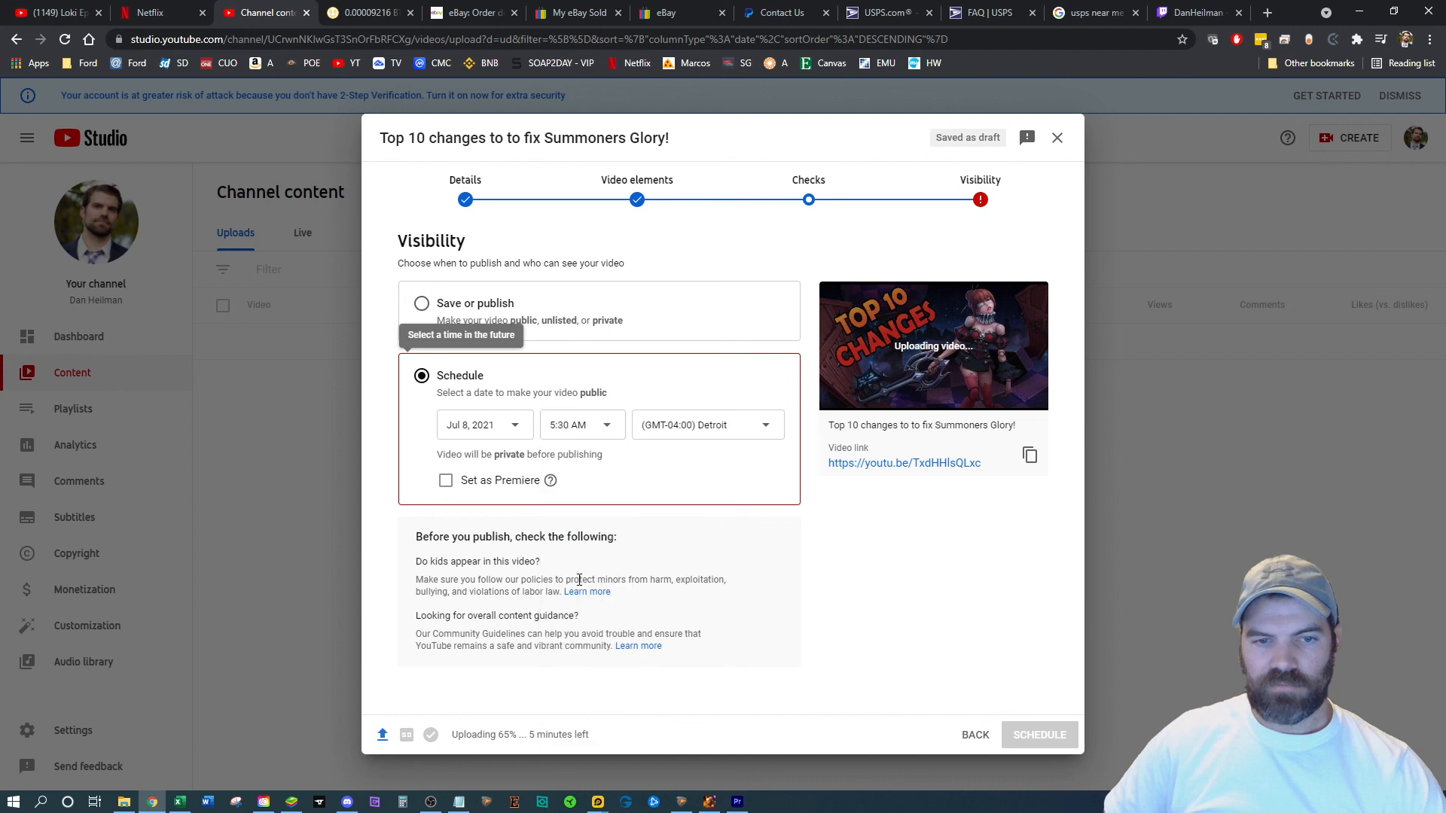
Step: Change the publish time to 5:30 PM and schedule the video
left_click(594, 427)
scroll(576, 577, "down", 5)
scroll(576, 577, "down", 9)
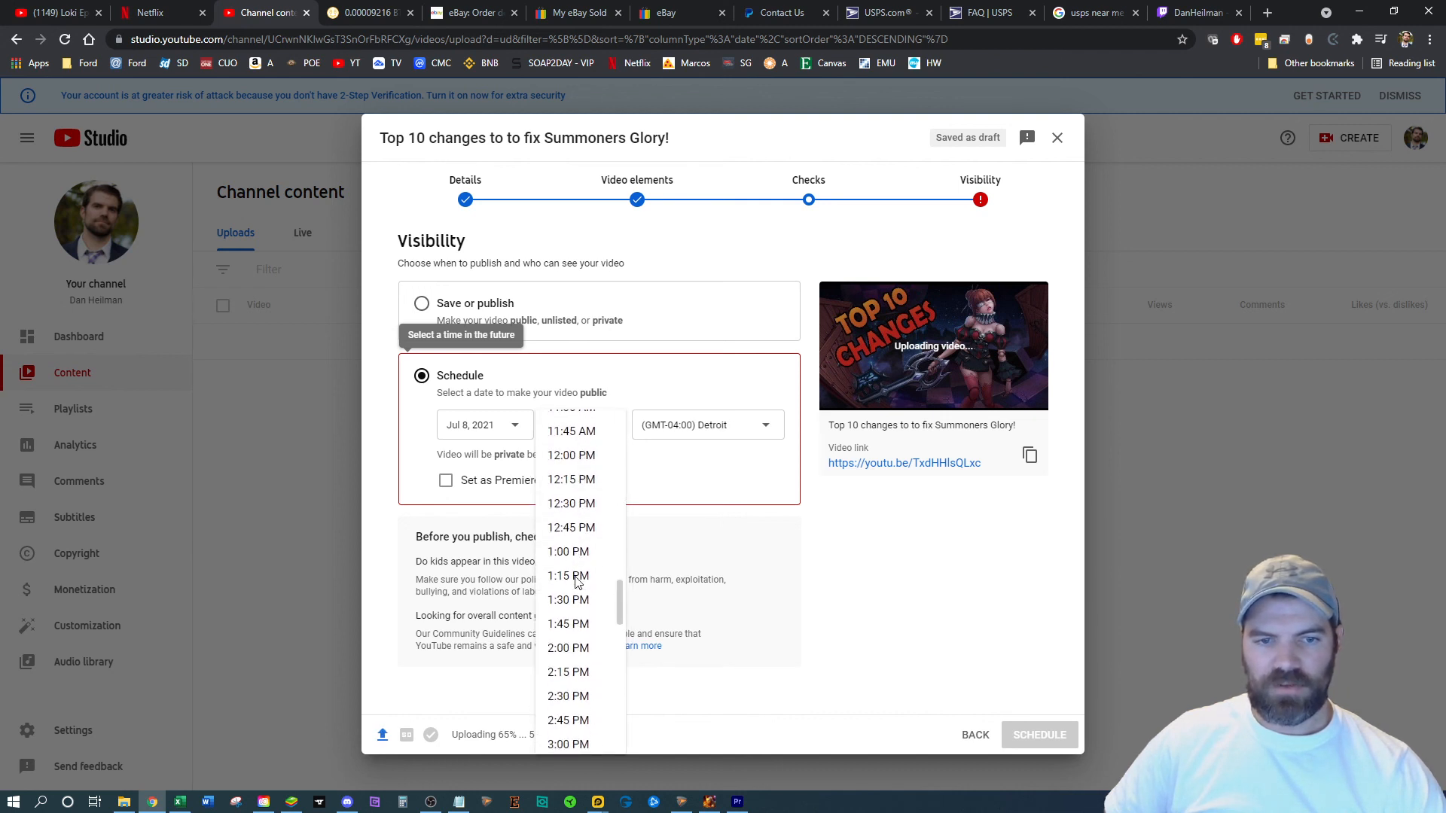
left_click(576, 609)
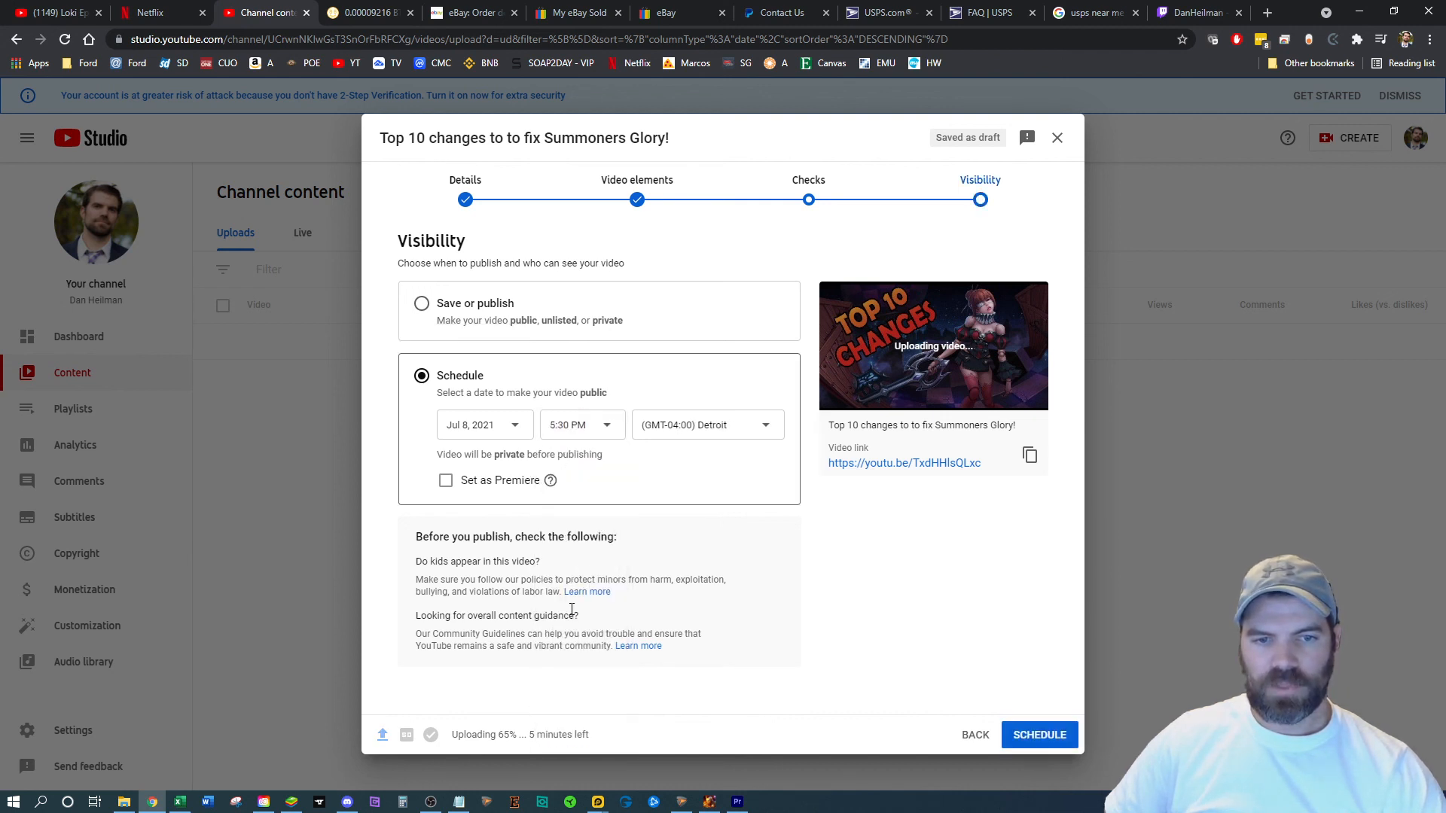
left_click(1029, 735)
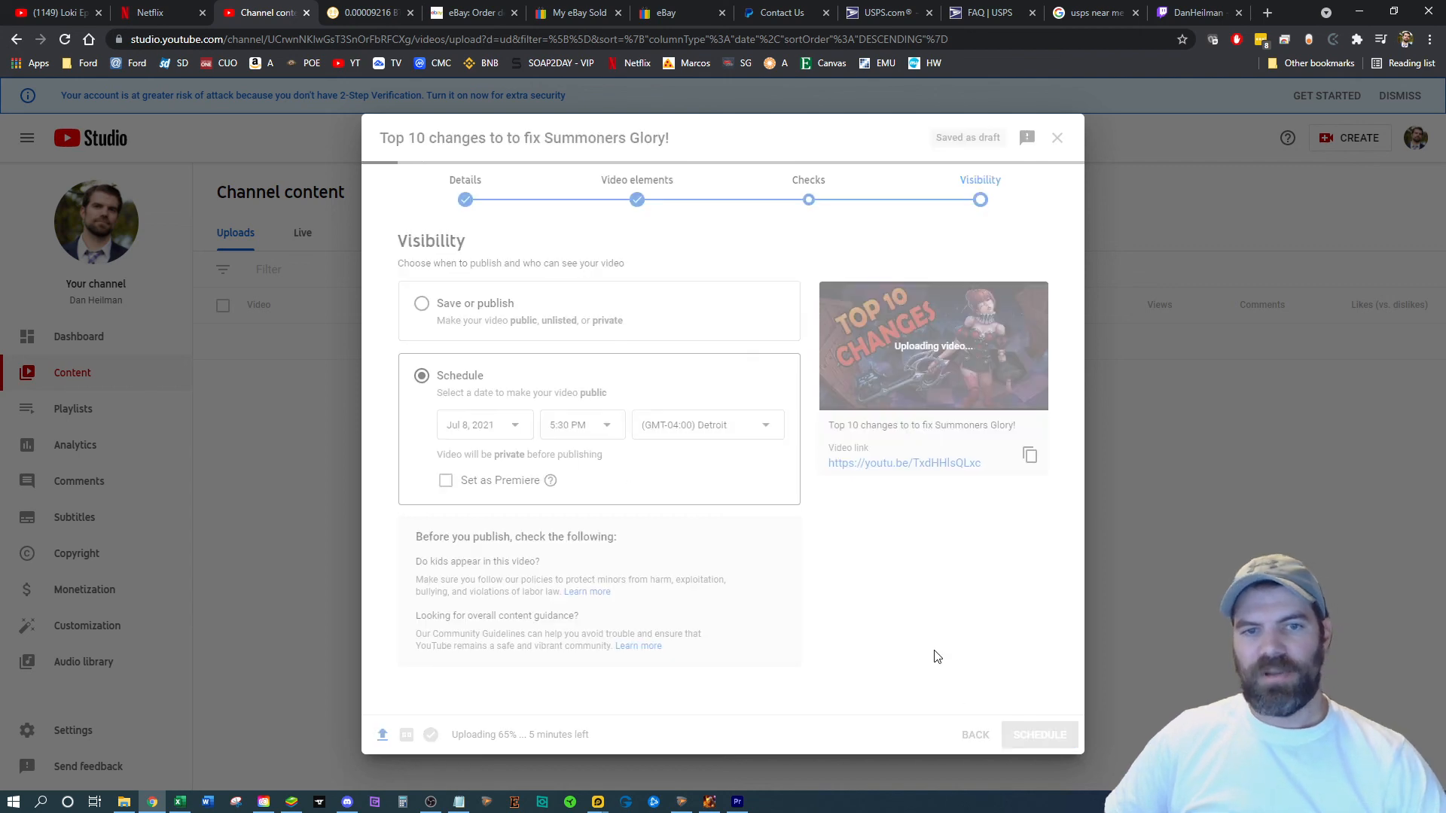